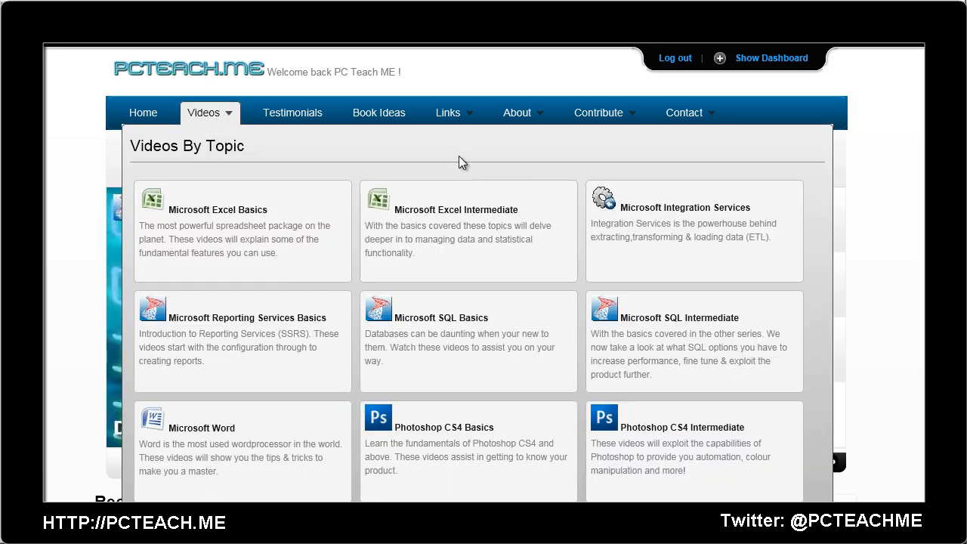
{"action": "mouse_move", "coordinate": [613, 124]}
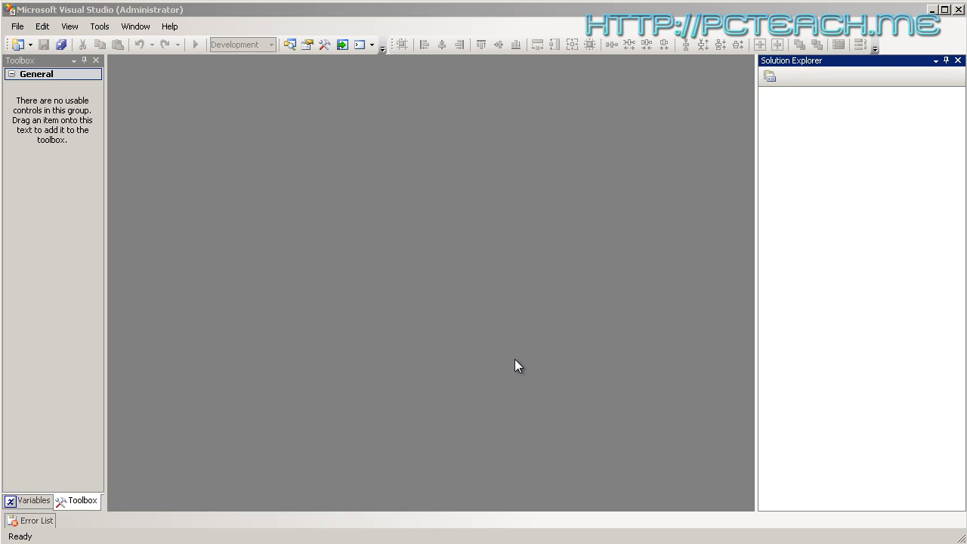
Open the My First Cube solution from the SSAS folder "04 - Date Dimension And Hierarchies"
{"action": "left_click", "coordinate": [17, 27]}
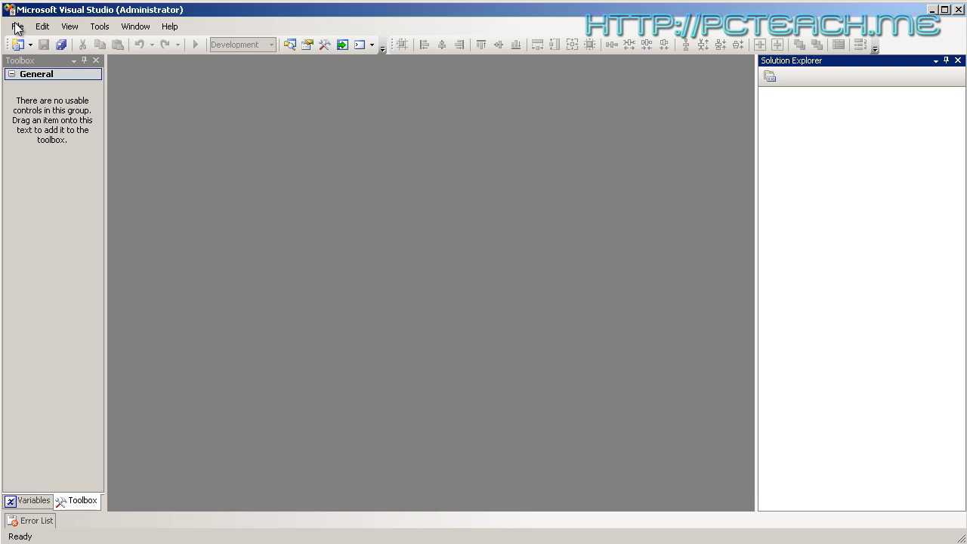
{"action": "mouse_move", "coordinate": [65, 62]}
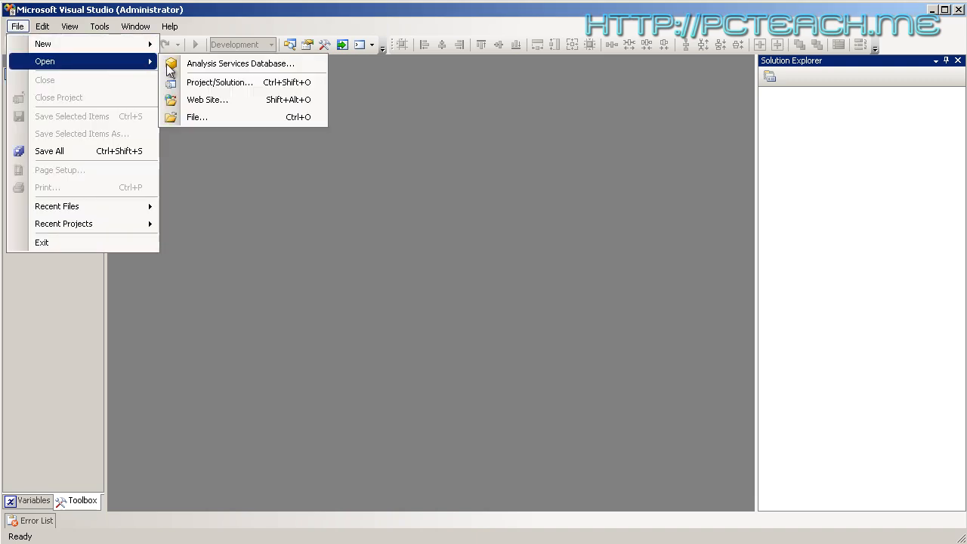
{"action": "left_click", "coordinate": [229, 80]}
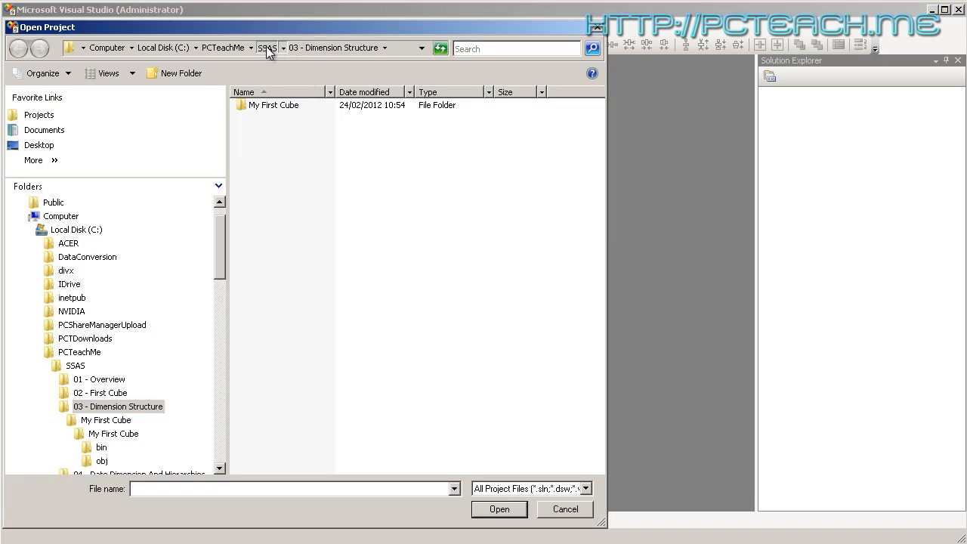
{"action": "left_click", "coordinate": [266, 47]}
{"action": "left_click", "coordinate": [278, 144]}
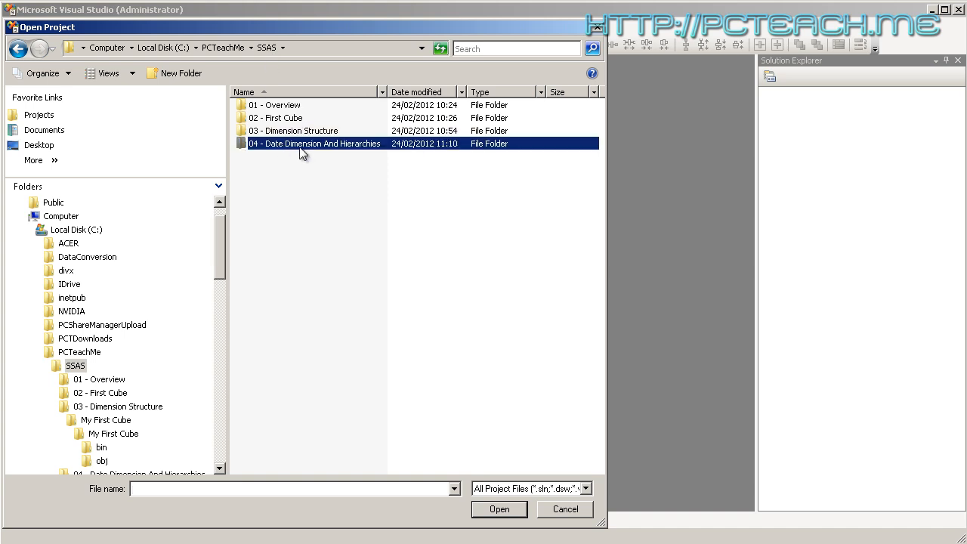
{"action": "double_click", "coordinate": [287, 145]}
{"action": "double_click", "coordinate": [268, 105]}
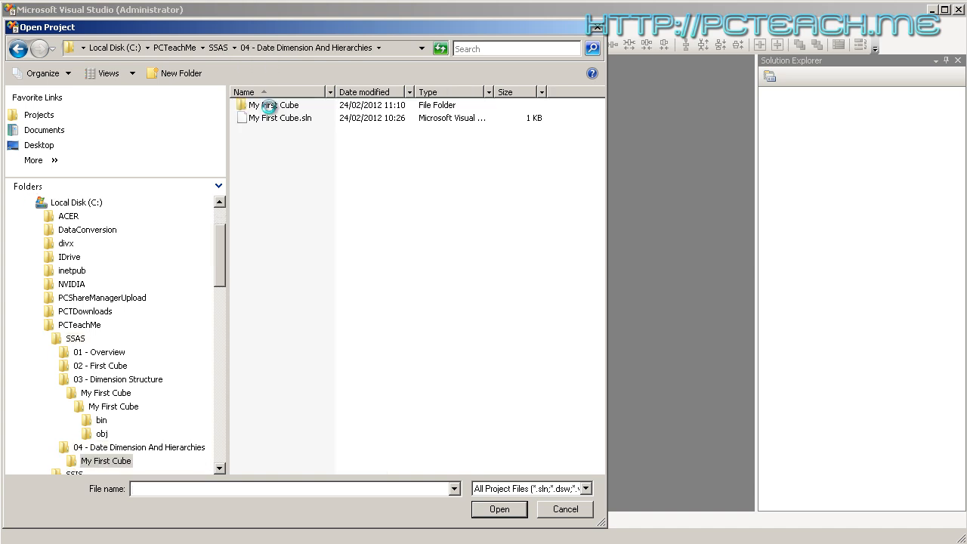
{"action": "double_click", "coordinate": [293, 126]}
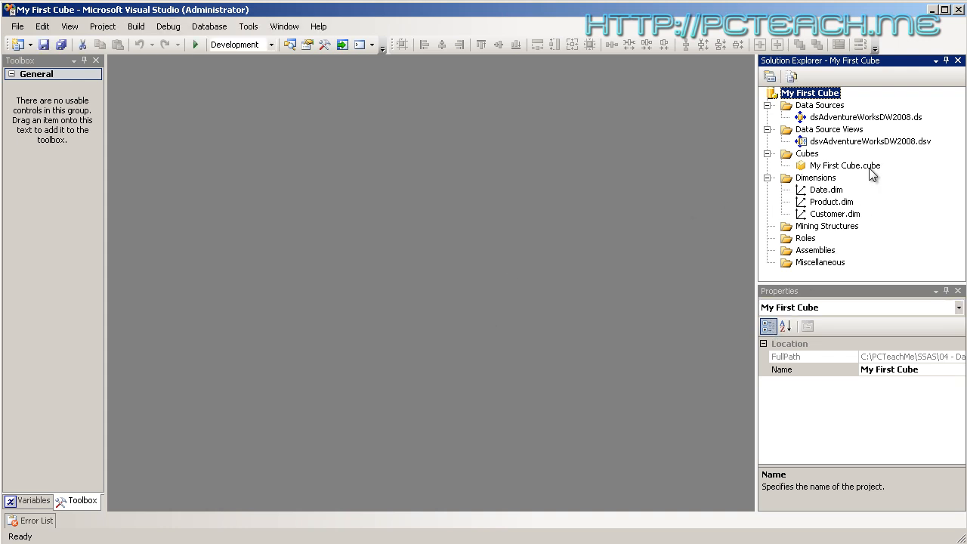
Delete the Date.dim dimension from the project, including its dependent cube dimensions
{"action": "left_click", "coordinate": [834, 194]}
{"action": "double_click", "coordinate": [814, 190]}
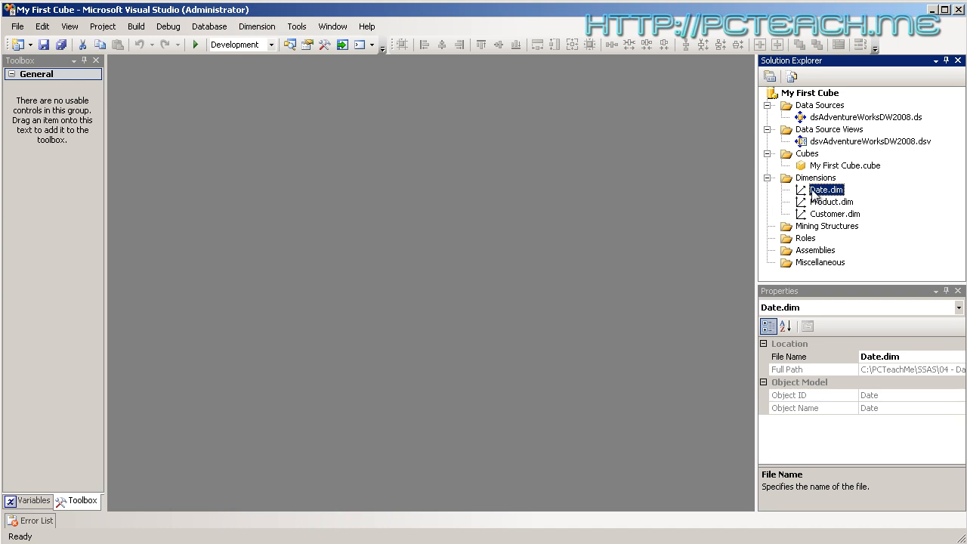
{"action": "right_click", "coordinate": [814, 192]}
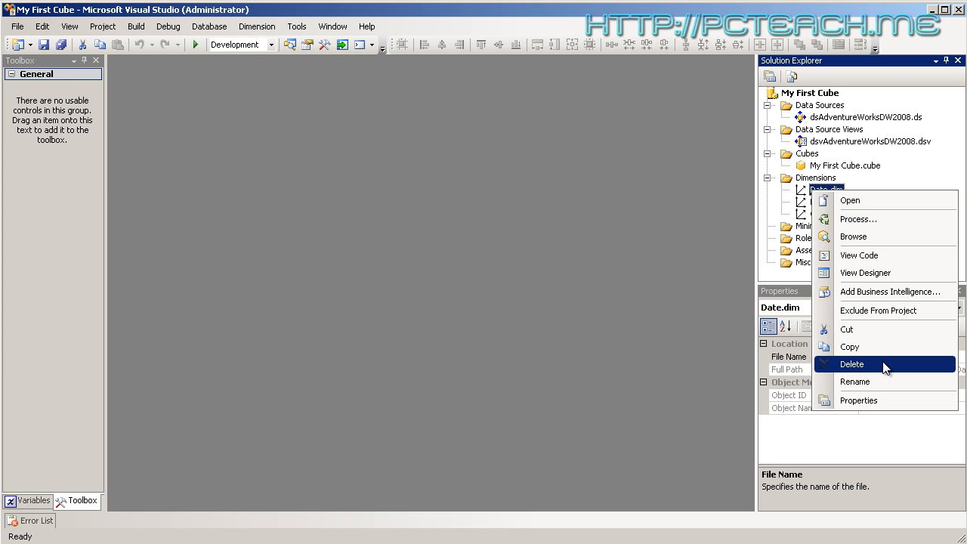
{"action": "left_click", "coordinate": [852, 364]}
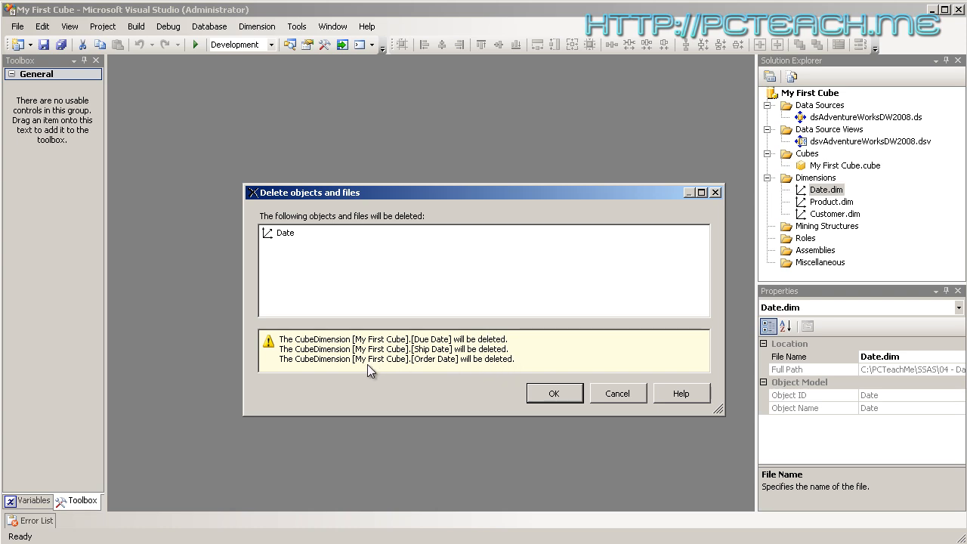
{"action": "left_click", "coordinate": [564, 398]}
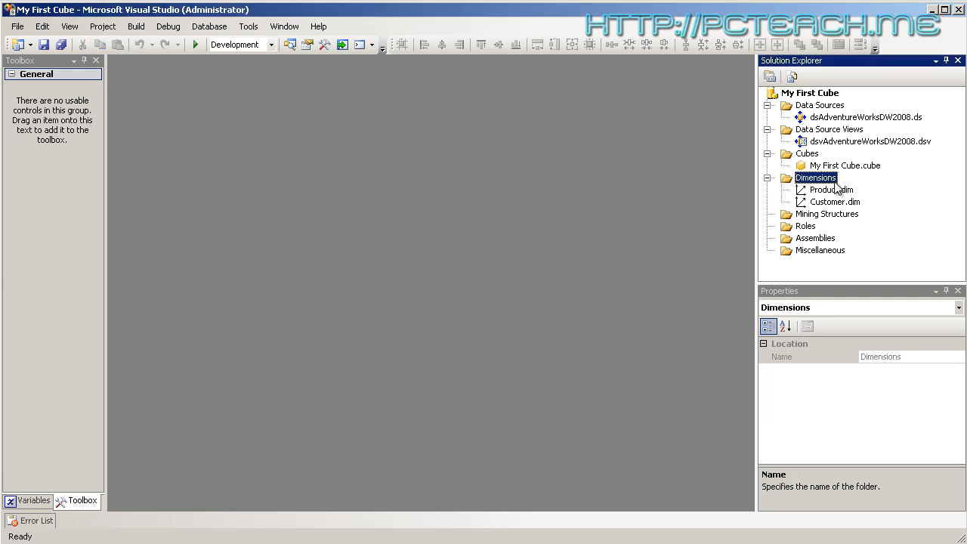
Start a new dimension with the Dimension Wizard, using an existing table as the creation method
{"action": "right_click", "coordinate": [818, 183]}
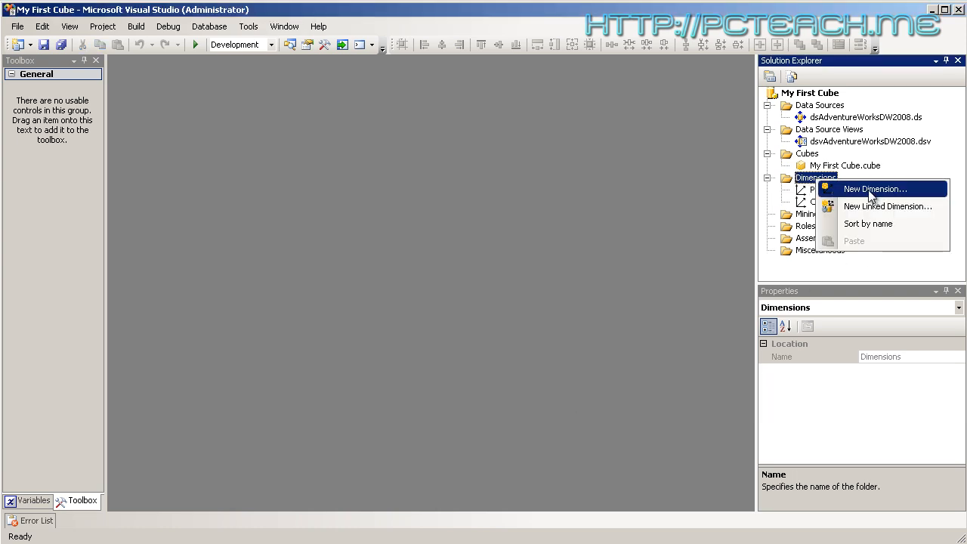
{"action": "left_click", "coordinate": [875, 192]}
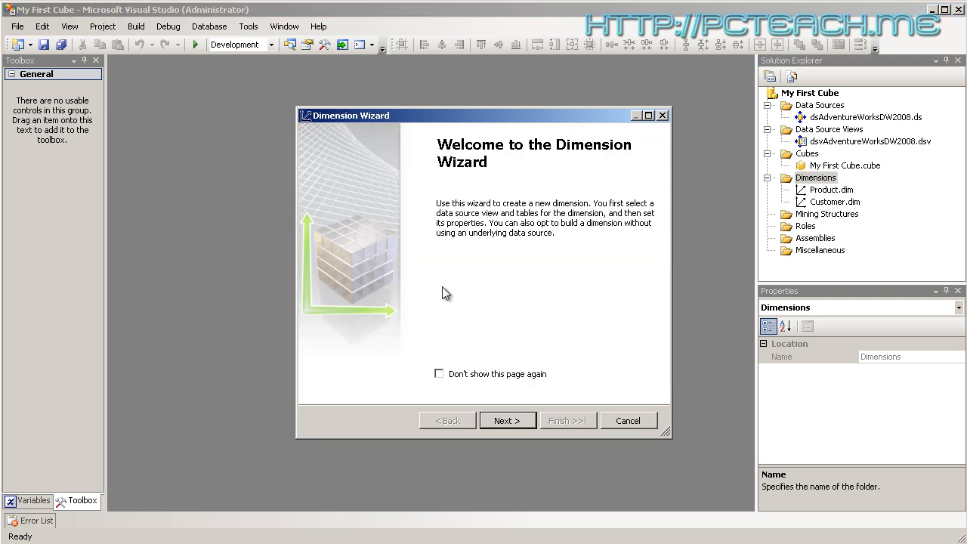
{"action": "left_click", "coordinate": [513, 422]}
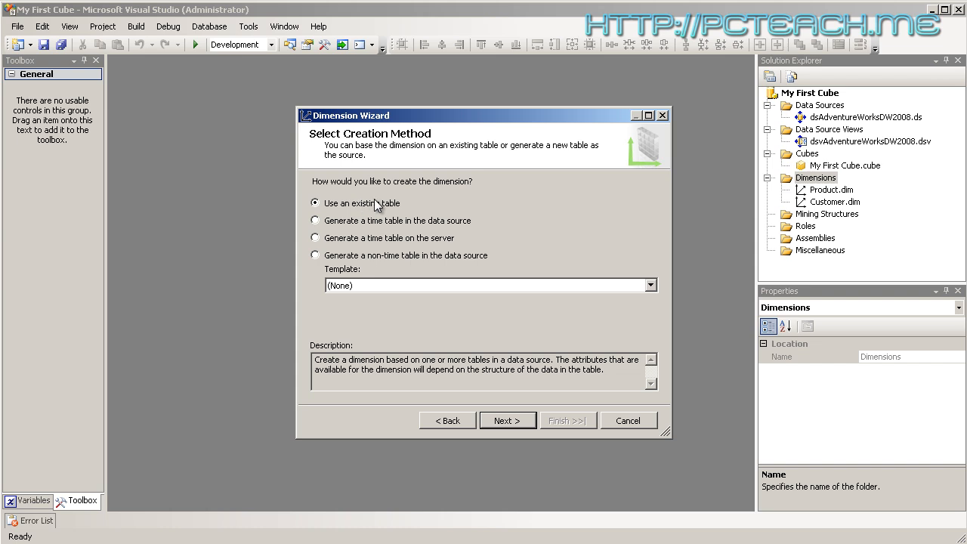
{"action": "left_click", "coordinate": [315, 220]}
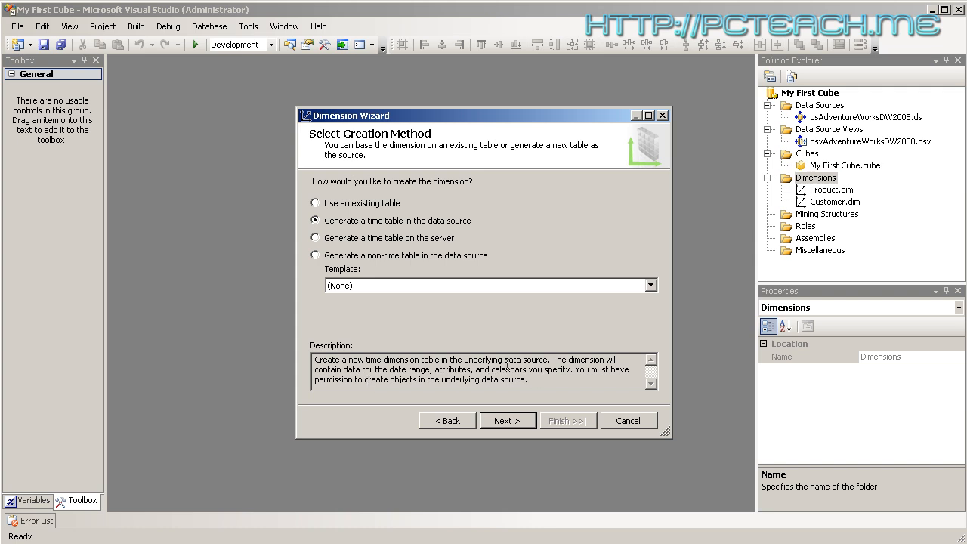
{"action": "left_click", "coordinate": [315, 203]}
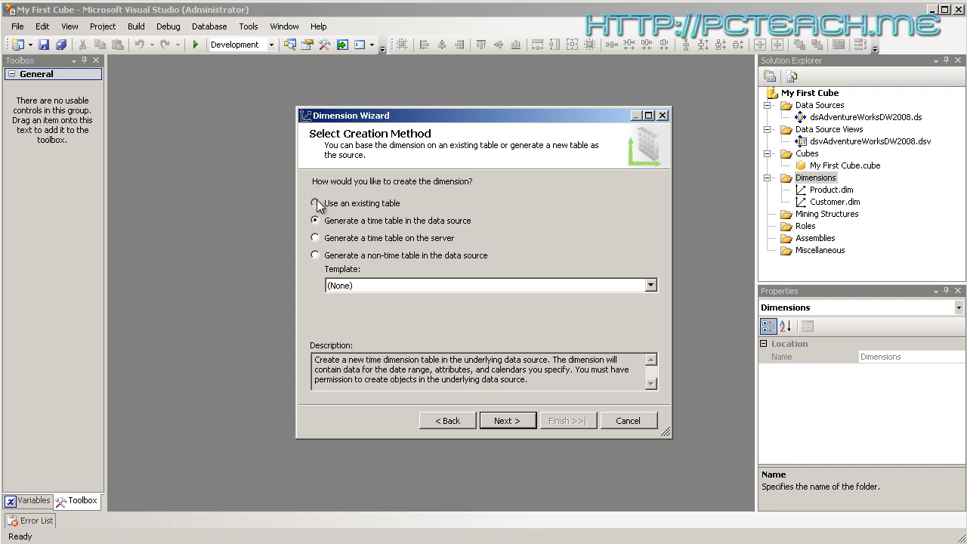
{"action": "left_click", "coordinate": [519, 419]}
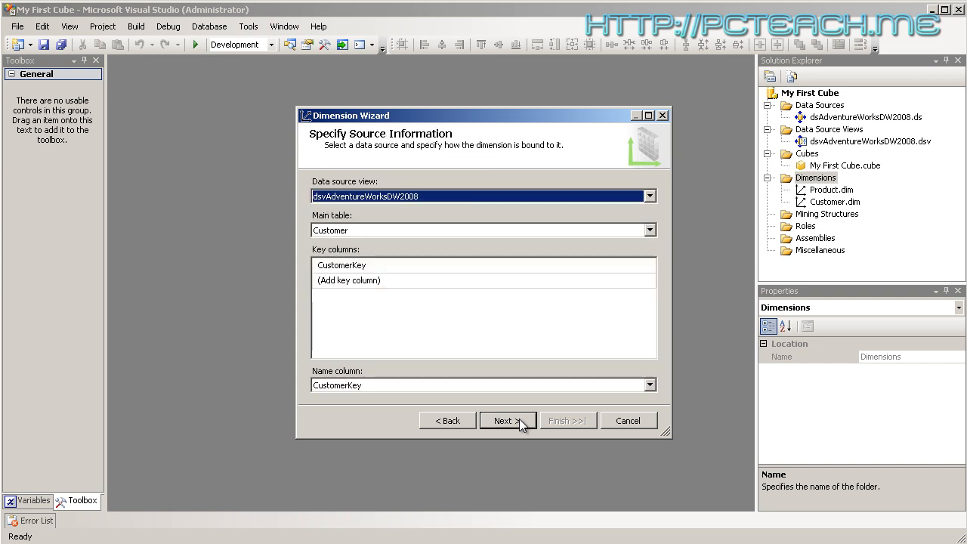
Set Date as the new dimension's main table and continue to the attribute selection
{"action": "left_click", "coordinate": [367, 230]}
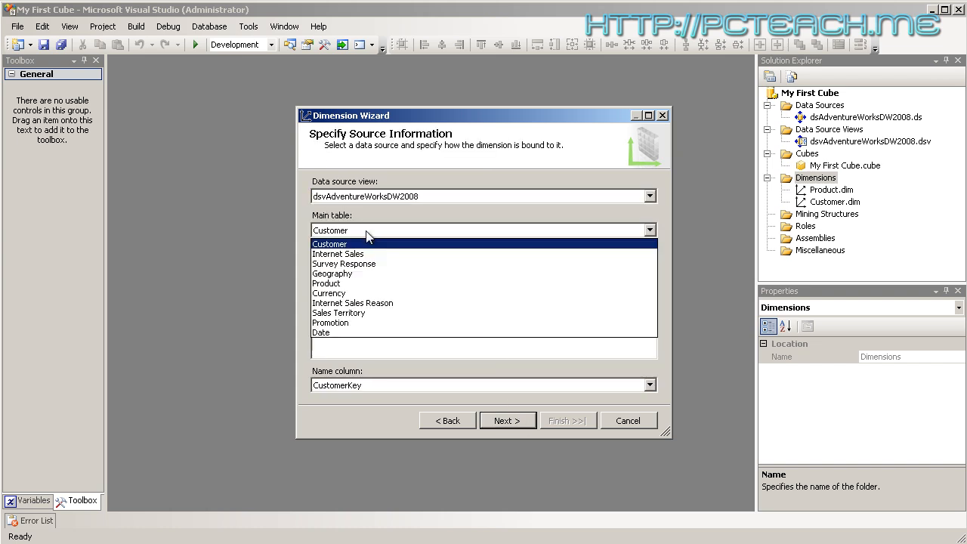
{"action": "left_click", "coordinate": [337, 332]}
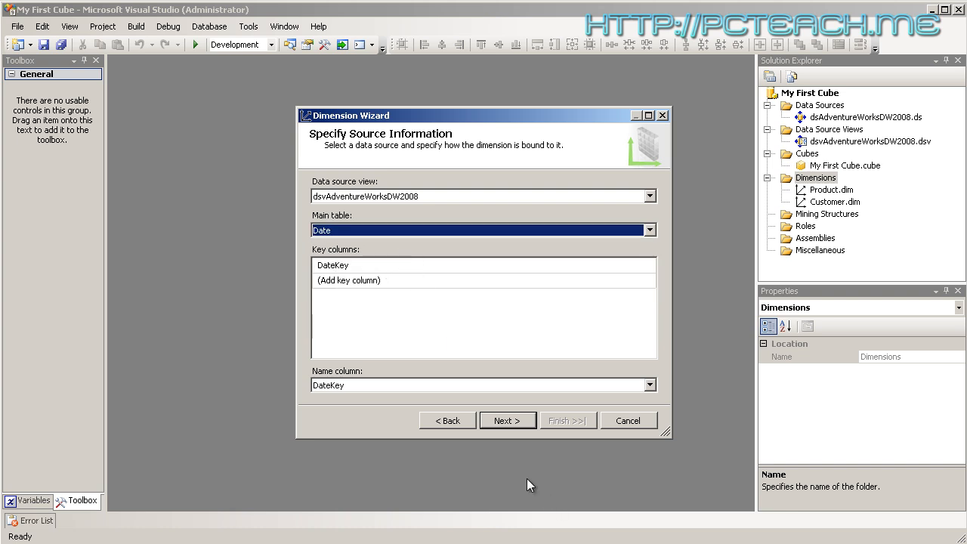
{"action": "left_click", "coordinate": [504, 420]}
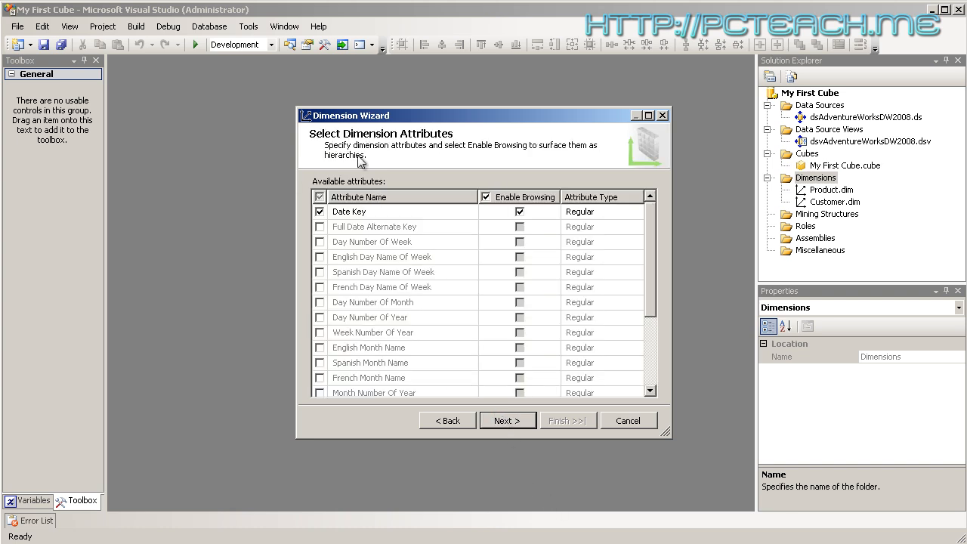
Enlarge the wizard window and include all available attributes of the Date table with browsing enabled
{"action": "left_click_drag", "start_coordinate": [375, 116], "coordinate": [229, 85]}
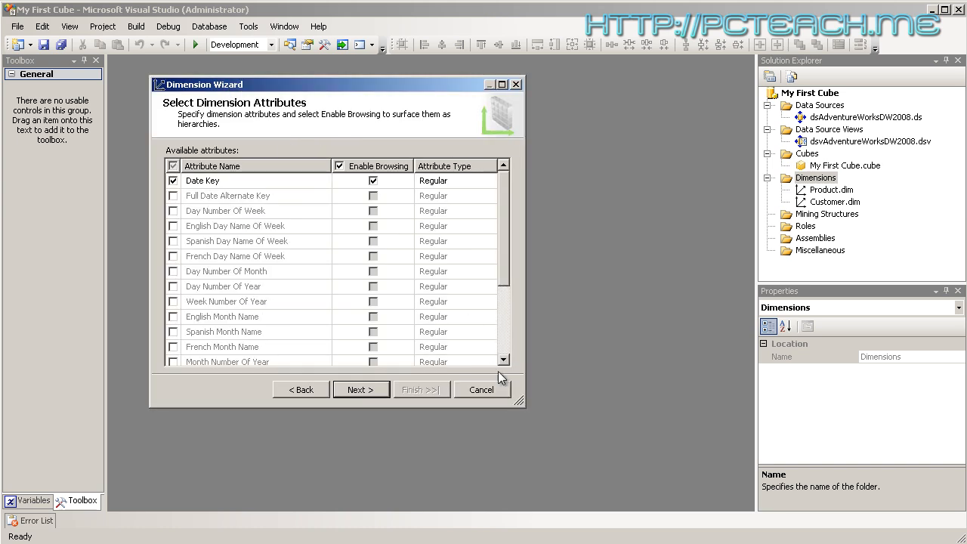
{"action": "left_click_drag", "start_coordinate": [521, 404], "coordinate": [694, 499]}
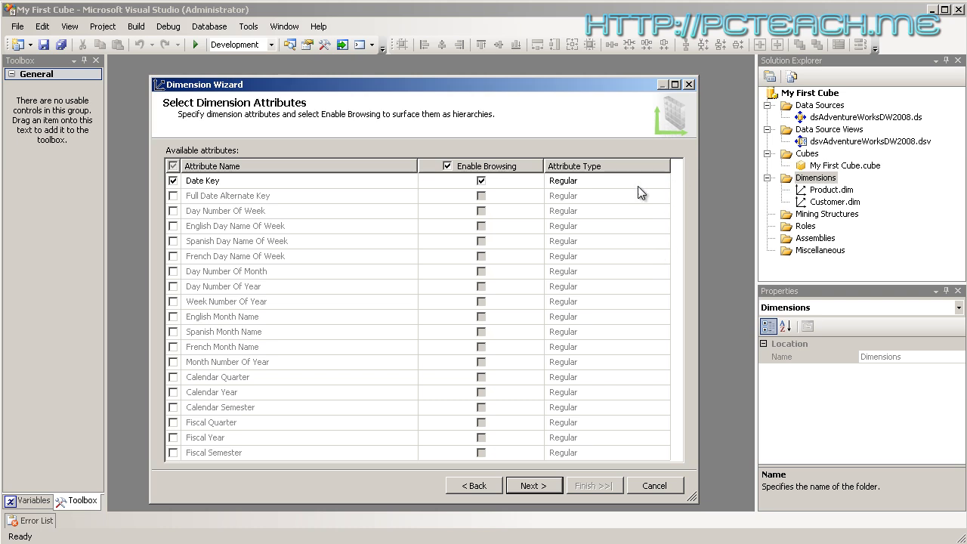
{"action": "left_click", "coordinate": [173, 166]}
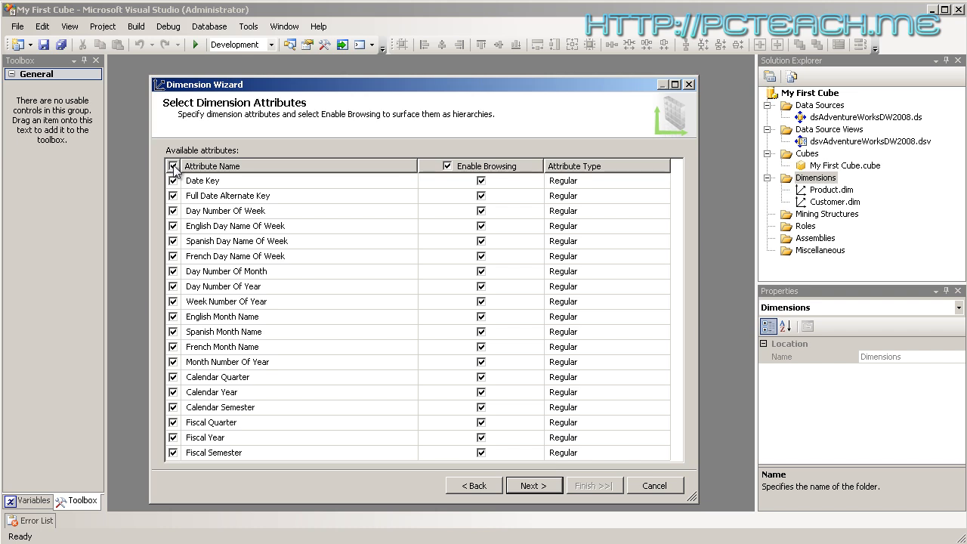
{"action": "left_click", "coordinate": [536, 483]}
{"action": "left_click", "coordinate": [230, 391]}
{"action": "left_click", "coordinate": [272, 406]}
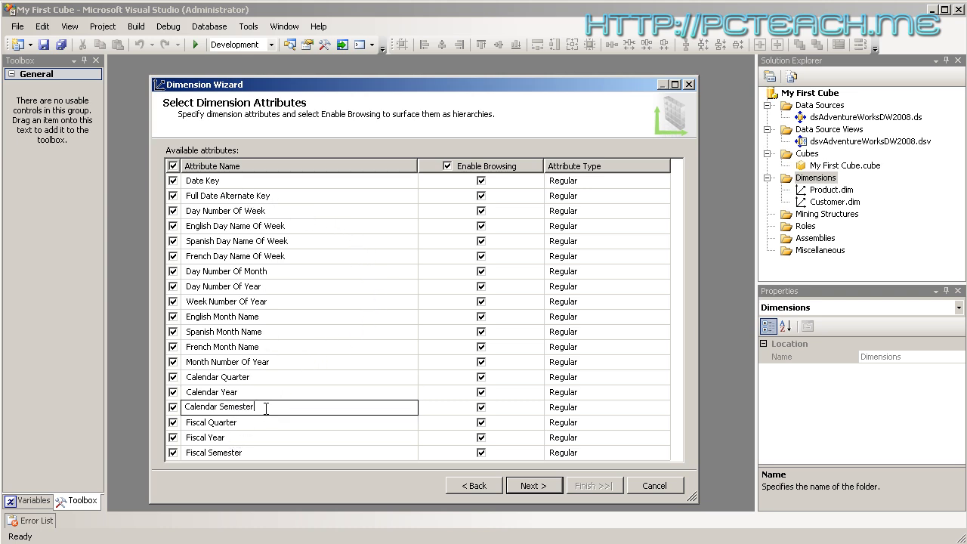
{"action": "left_click", "coordinate": [256, 377]}
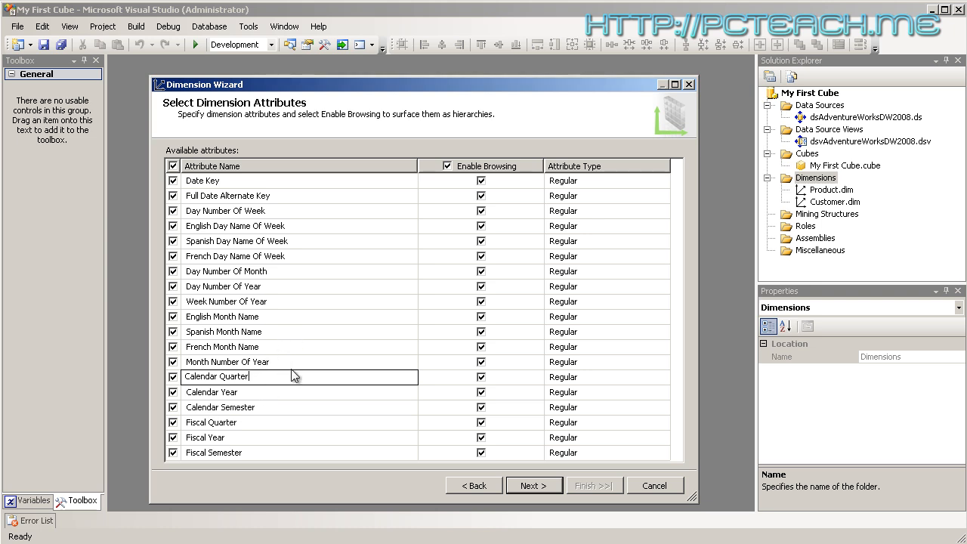
Check the attribute preview and finish creating the dimension under the name Date
{"action": "left_click", "coordinate": [540, 487]}
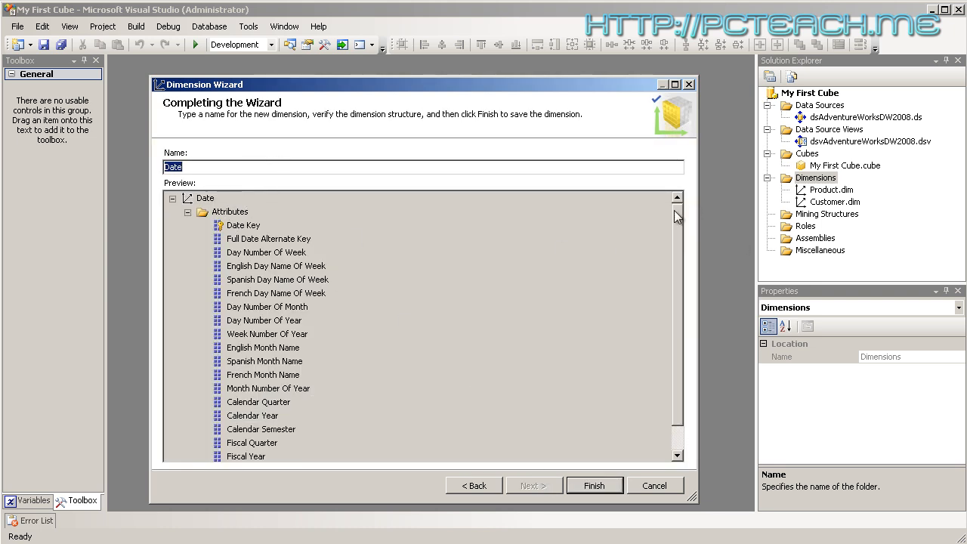
{"action": "mouse_move", "coordinate": [677, 221]}
{"action": "left_mouse_down"}
{"action": "mouse_move", "coordinate": [679, 321]}
{"action": "mouse_move", "coordinate": [678, 235]}
{"action": "left_mouse_up"}
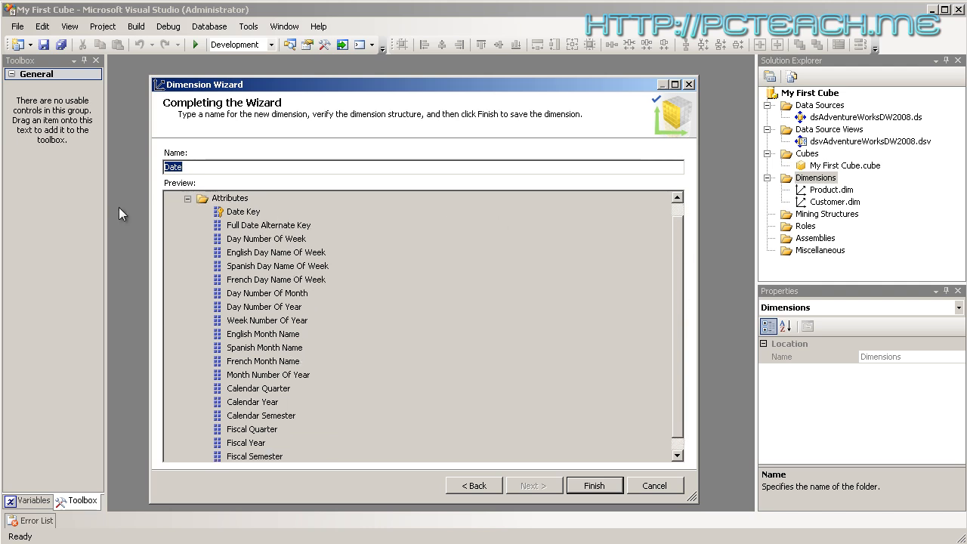
{"action": "left_click", "coordinate": [593, 485]}
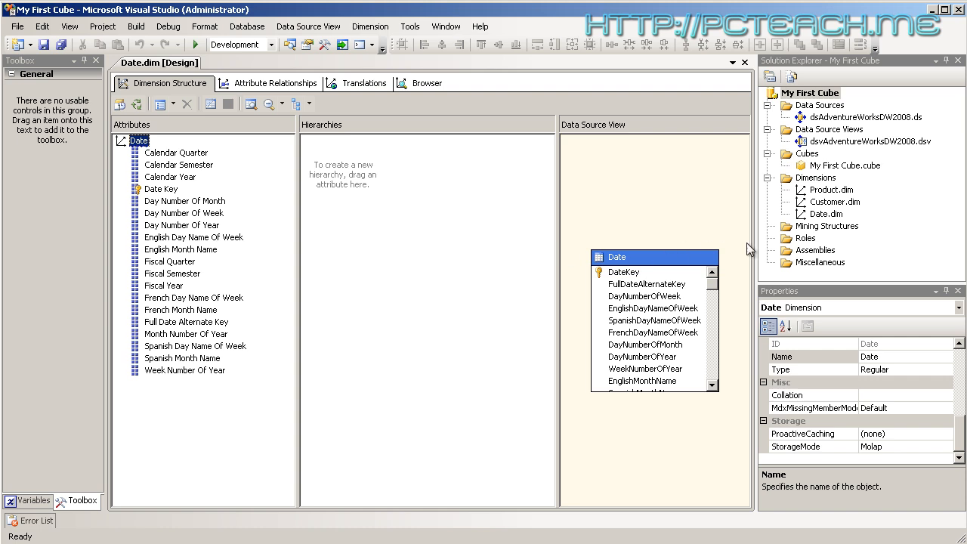
Start the Business Intelligence Wizard for the Date dimension and go to the choice of enhancements
{"action": "right_click", "coordinate": [828, 215]}
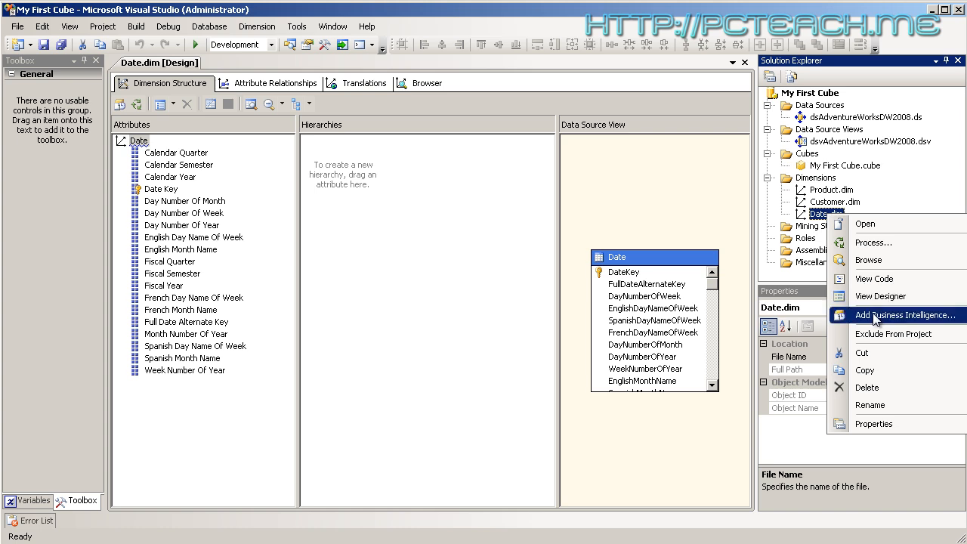
{"action": "left_click", "coordinate": [556, 102]}
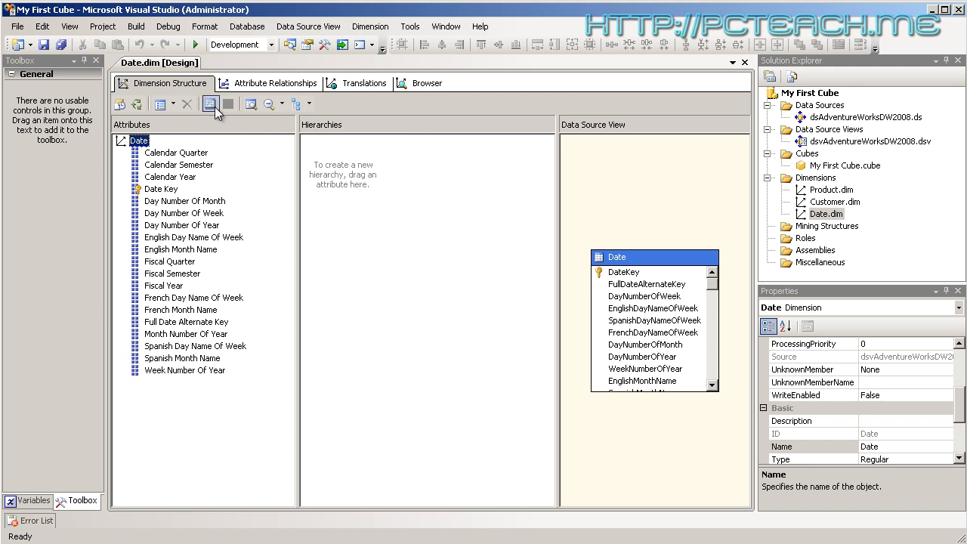
{"action": "left_click", "coordinate": [122, 109]}
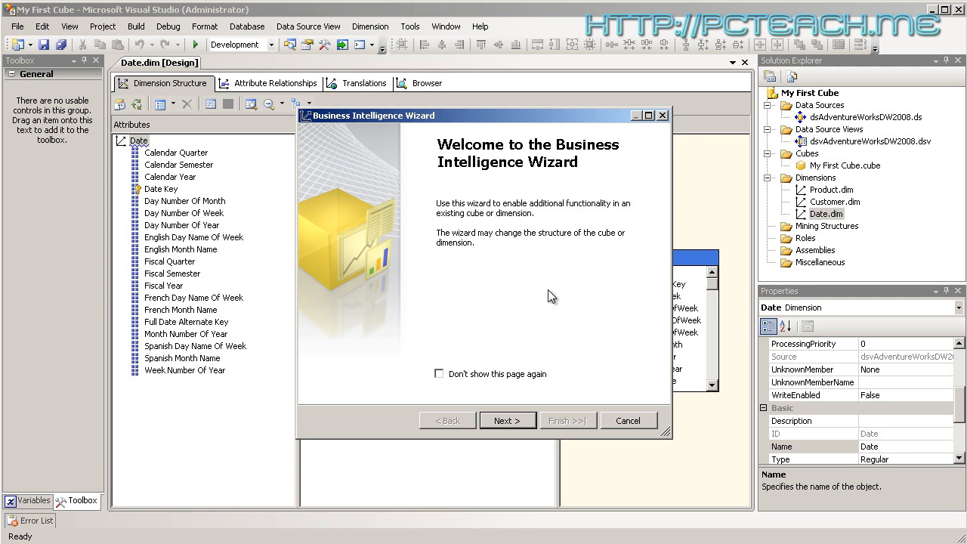
{"action": "left_click", "coordinate": [517, 425]}
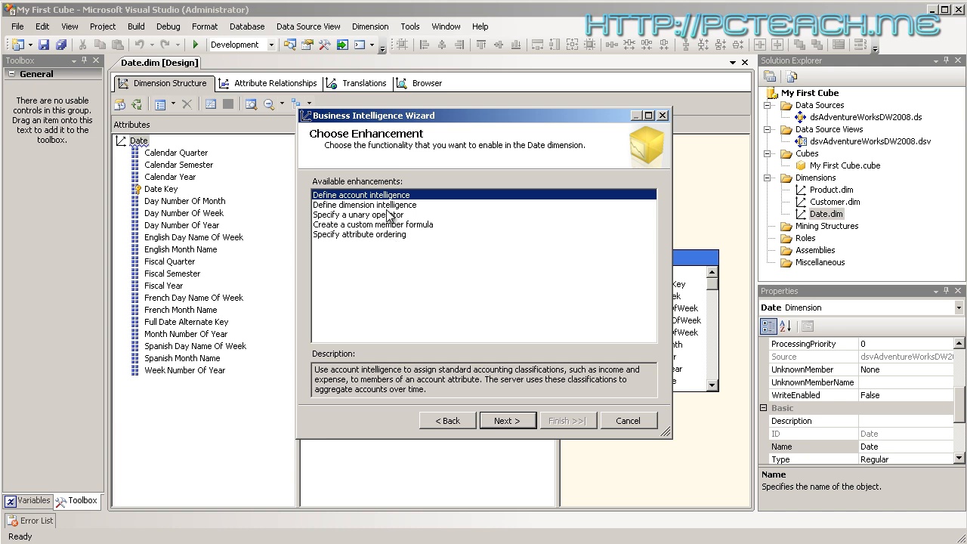
Review the descriptions of the available enhancements and continue with Define dimension intelligence
{"action": "left_click", "coordinate": [346, 206]}
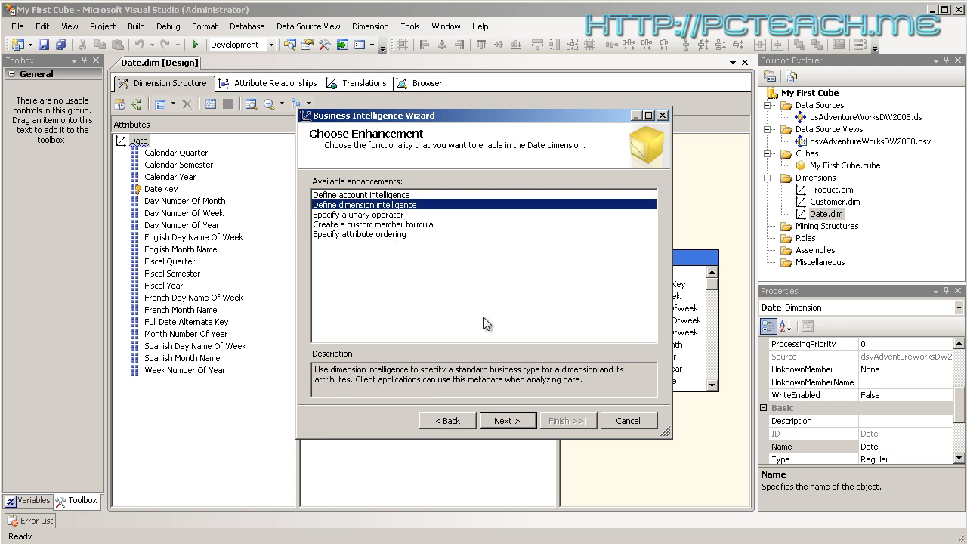
{"action": "left_click", "coordinate": [505, 425]}
{"action": "left_click", "coordinate": [370, 194]}
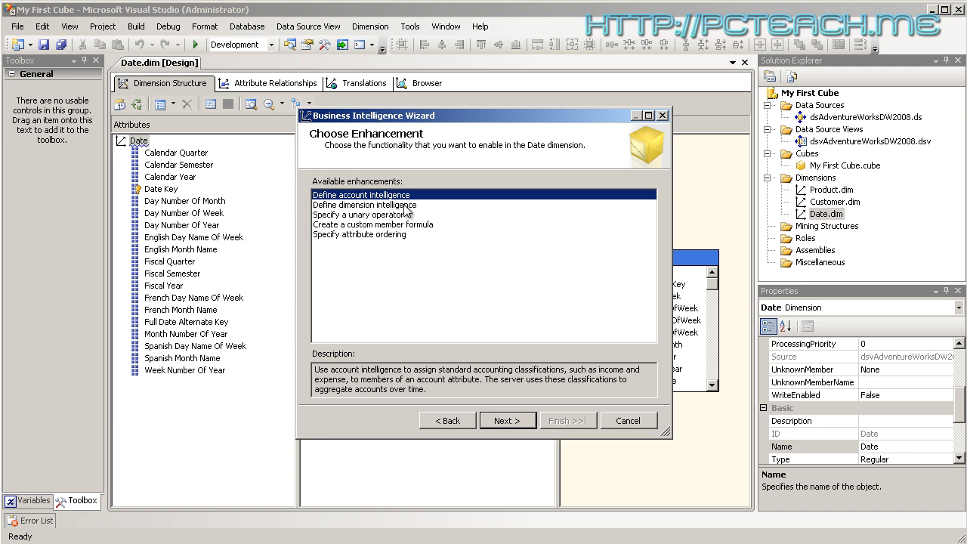
{"action": "left_click", "coordinate": [380, 215]}
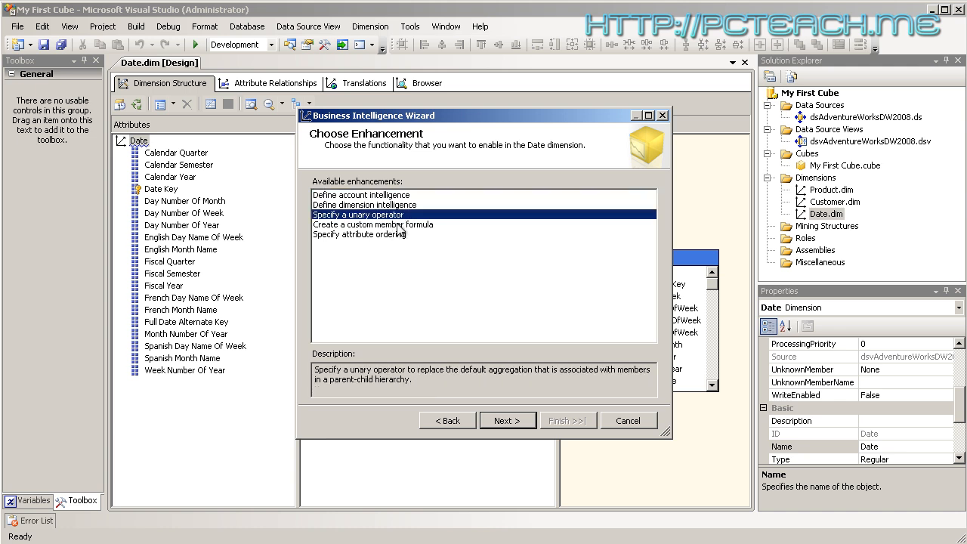
{"action": "left_click", "coordinate": [408, 225]}
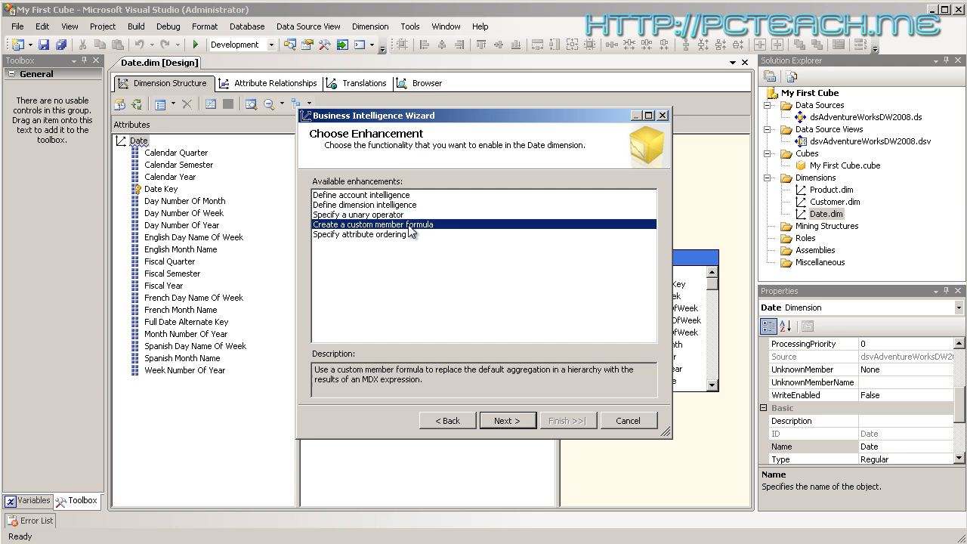
{"action": "left_click", "coordinate": [392, 235]}
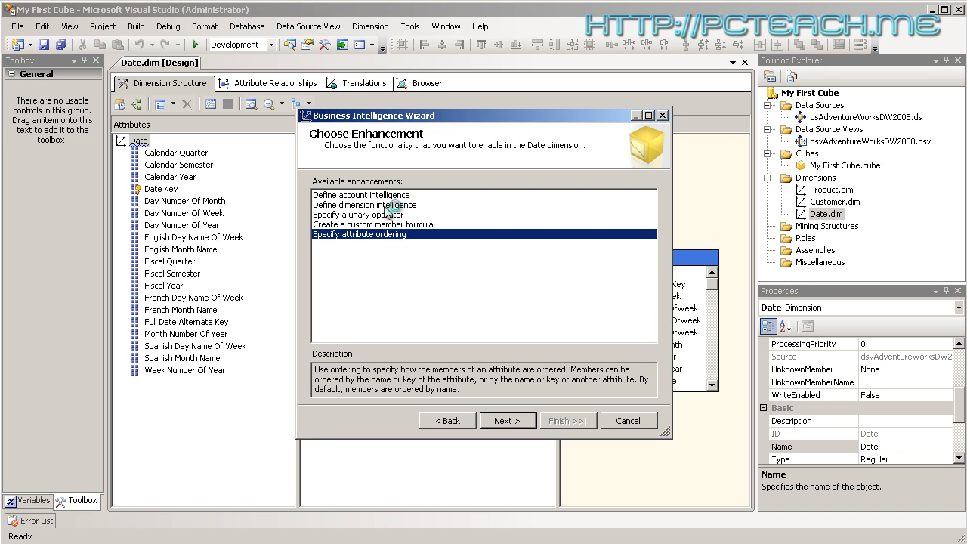
{"action": "left_click", "coordinate": [398, 206]}
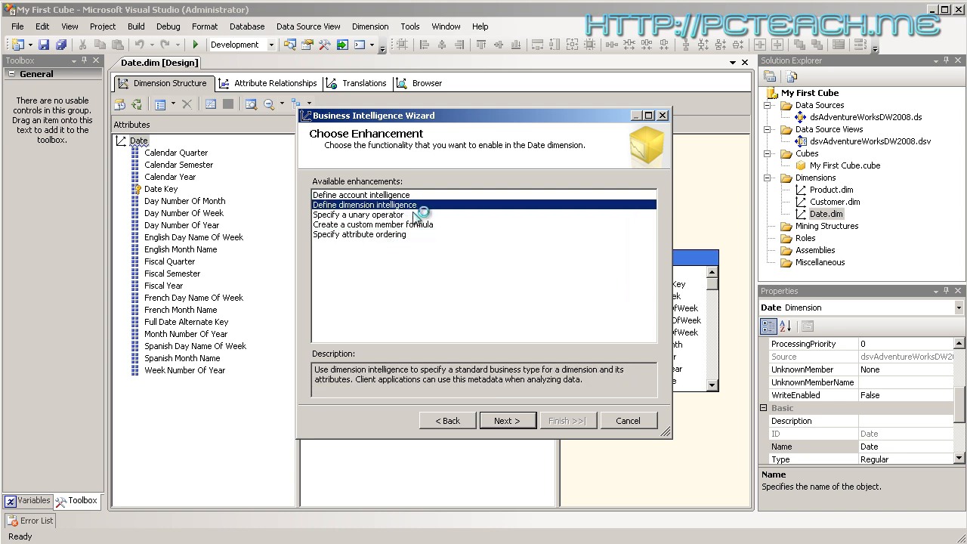
{"action": "left_click", "coordinate": [519, 423]}
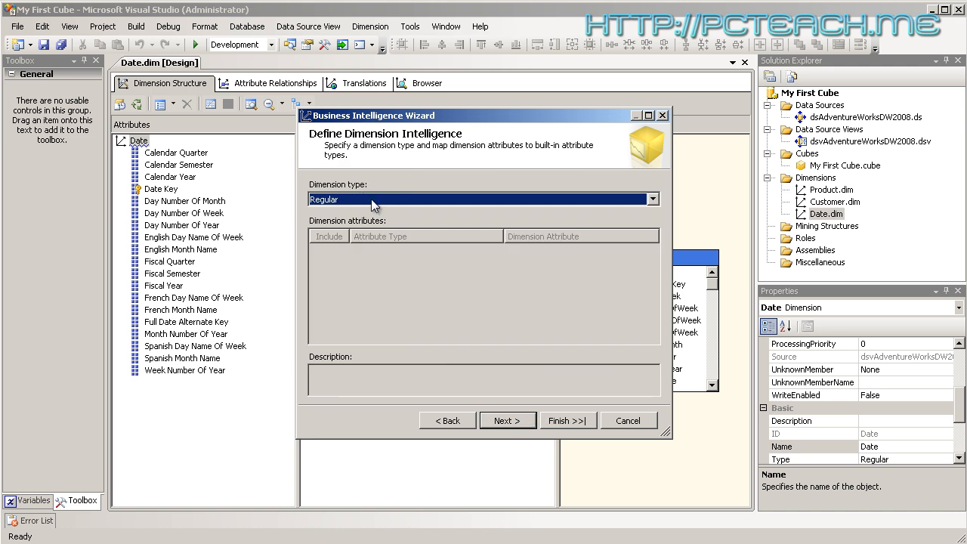
Set the dimension type to Time, then enlarge the wizard window and narrow the Attribute Type column
{"action": "left_click", "coordinate": [371, 198]}
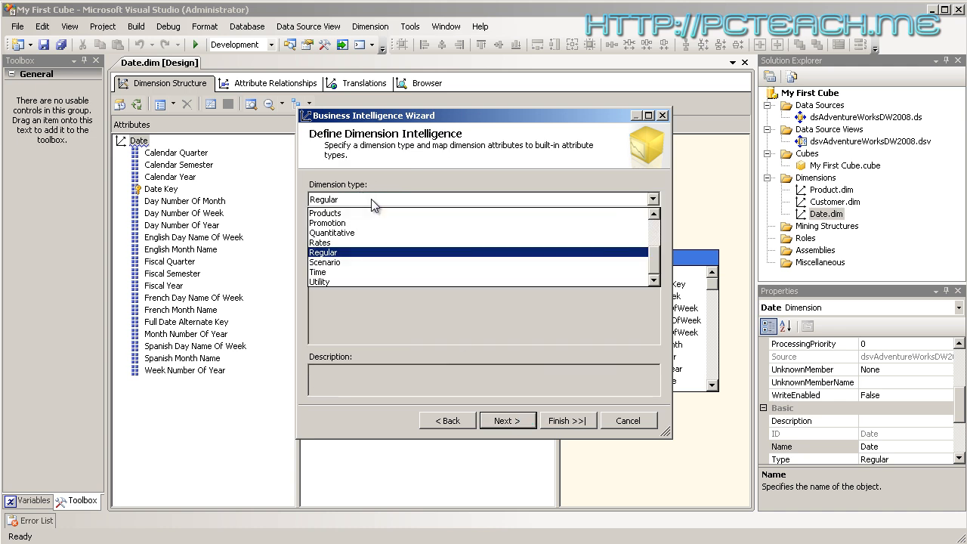
{"action": "left_click", "coordinate": [334, 272]}
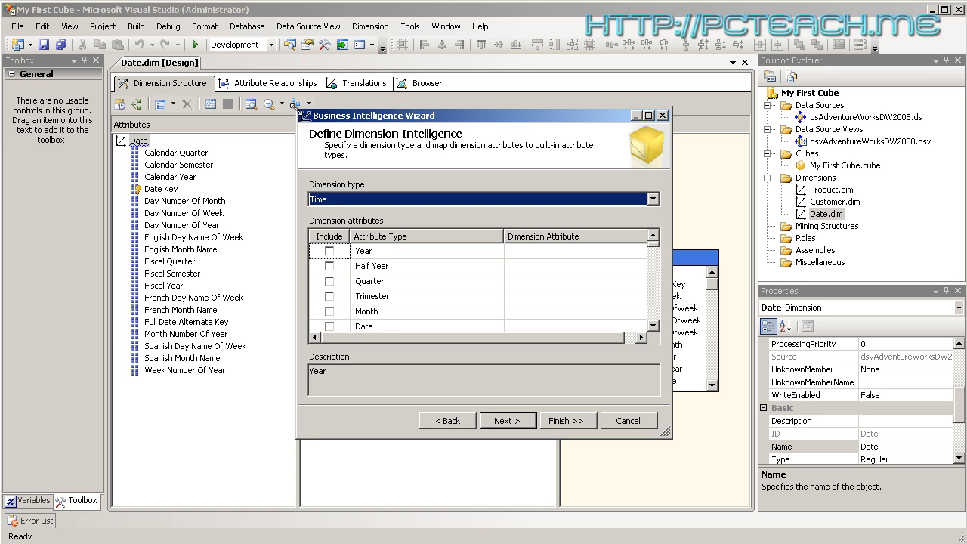
{"action": "left_click_drag", "start_coordinate": [119, 34], "coordinate": [91, 23]}
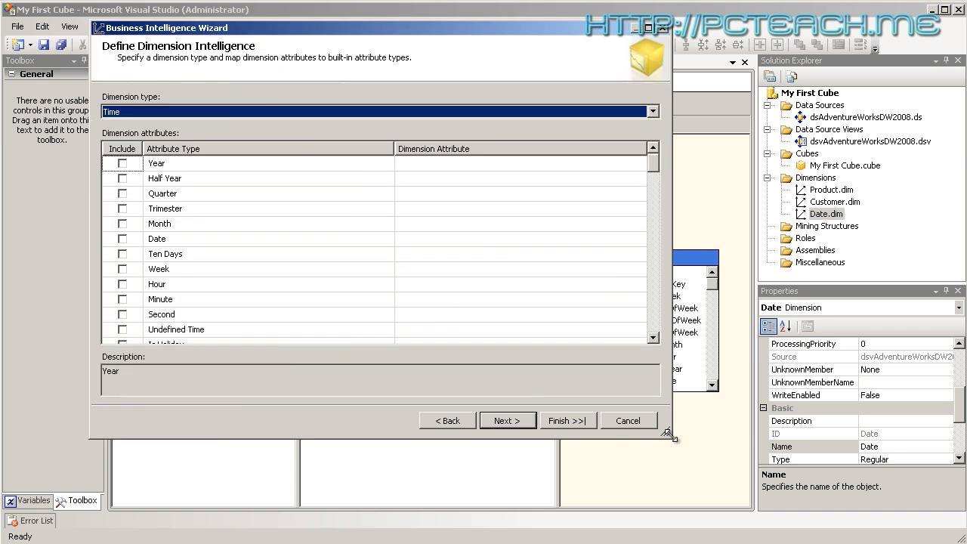
{"action": "left_click_drag", "start_coordinate": [668, 433], "coordinate": [784, 501]}
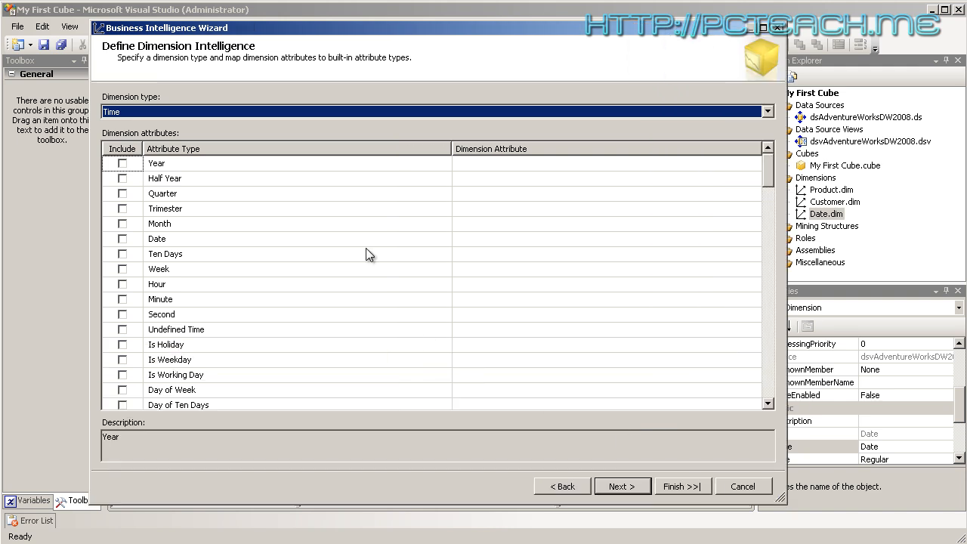
{"action": "left_click_drag", "start_coordinate": [451, 149], "coordinate": [369, 152]}
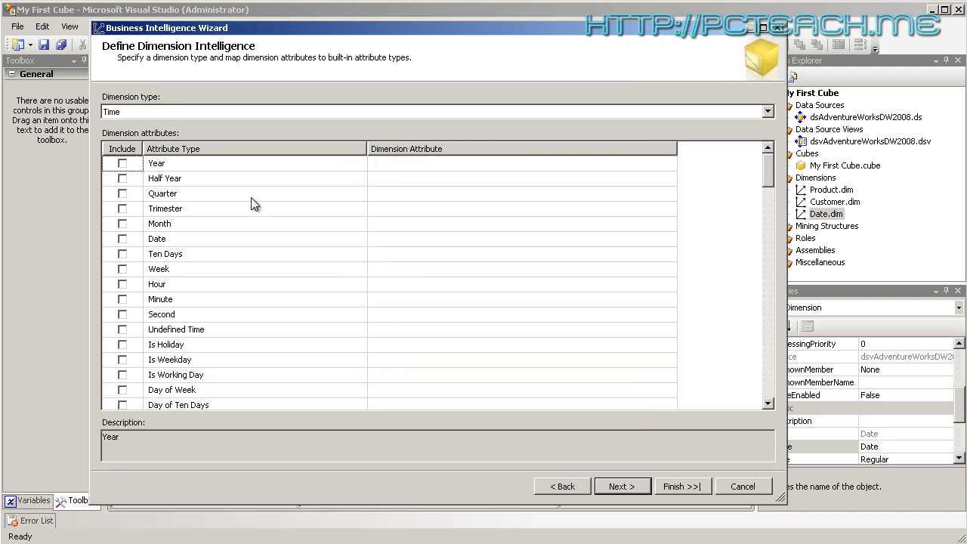
Include the Year attribute type and map it to the Calendar Year dimension attribute
{"action": "left_click", "coordinate": [122, 164]}
{"action": "left_click", "coordinate": [502, 166]}
{"action": "left_click", "coordinate": [670, 164]}
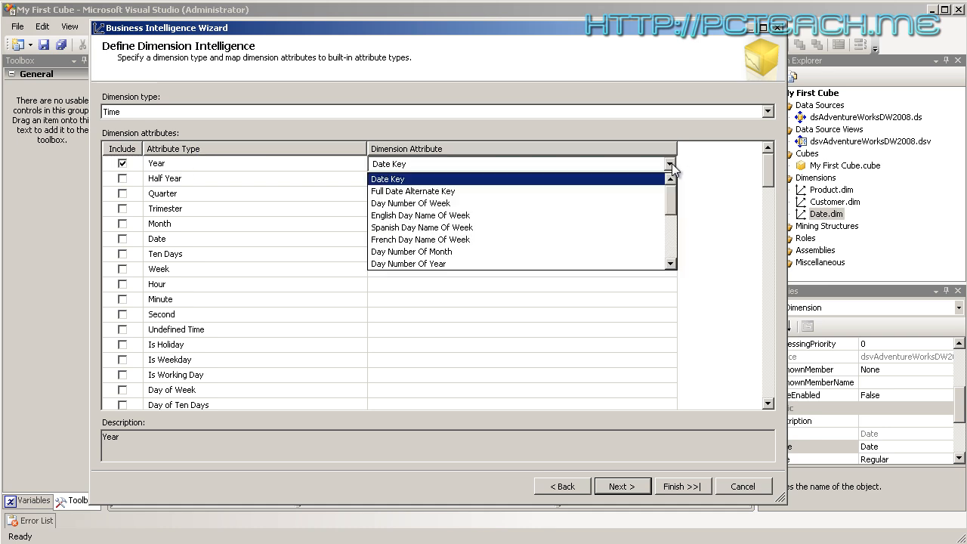
{"action": "left_click_drag", "start_coordinate": [670, 191], "coordinate": [672, 231]}
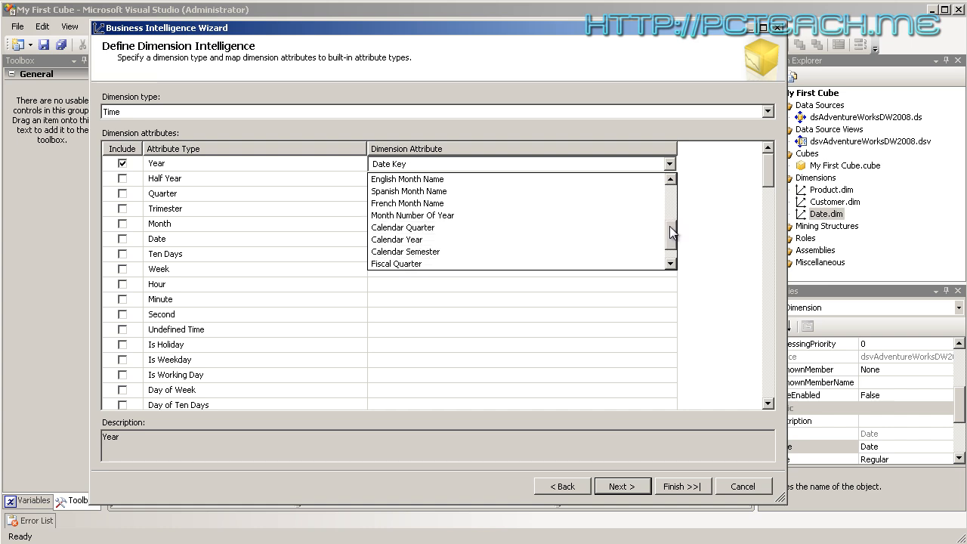
{"action": "left_click", "coordinate": [468, 240]}
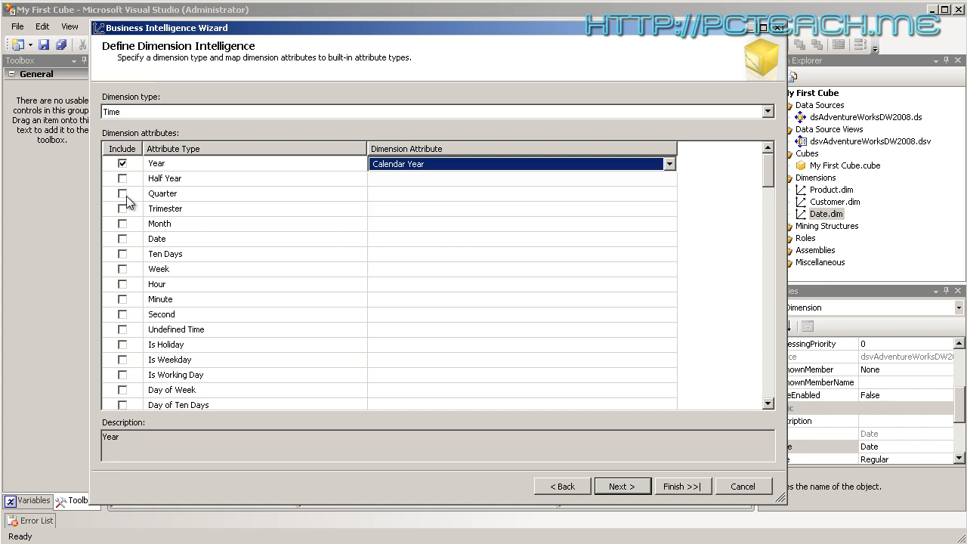
Include the Half Year attribute type and map it to the Calendar Semester dimension attribute
{"action": "left_click", "coordinate": [123, 179]}
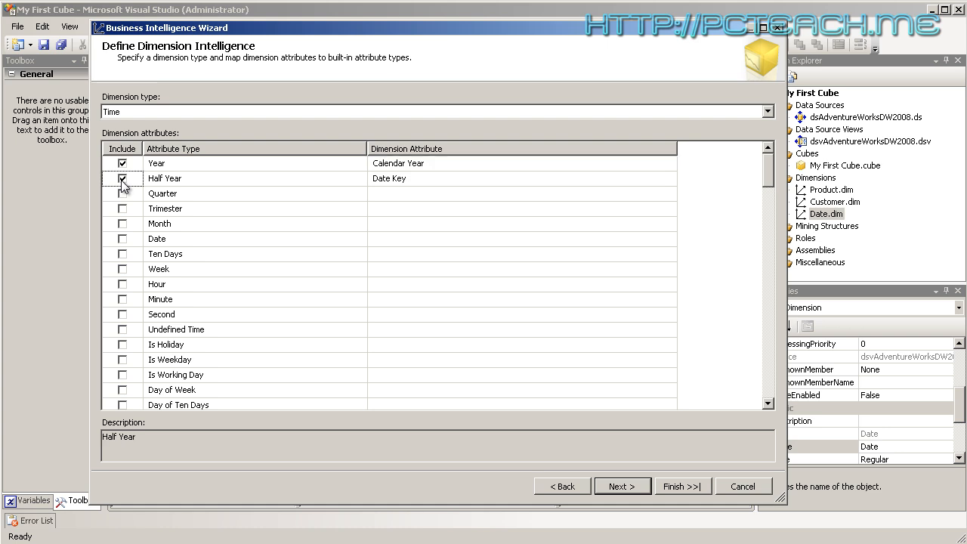
{"action": "left_click", "coordinate": [422, 179]}
{"action": "left_click", "coordinate": [669, 179]}
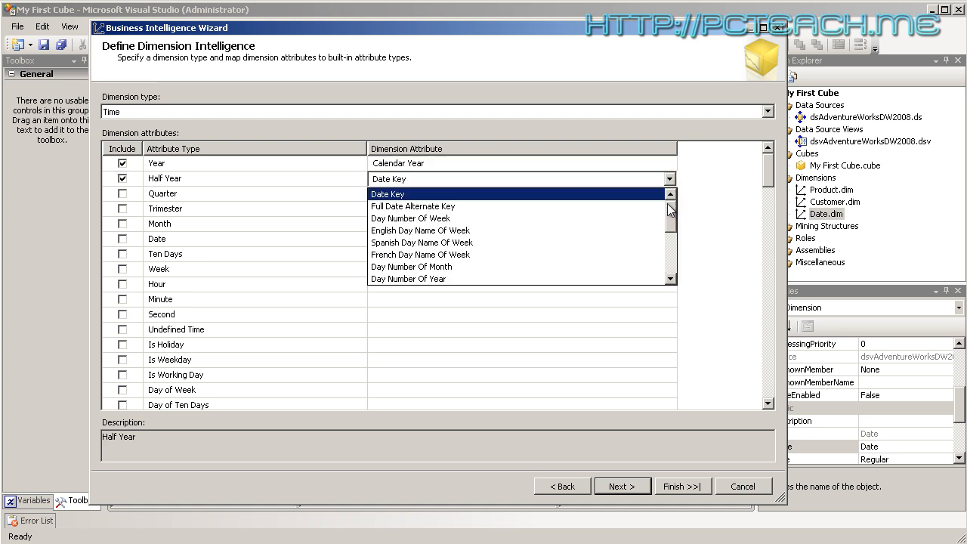
{"action": "left_click_drag", "start_coordinate": [672, 211], "coordinate": [672, 257]}
{"action": "left_click", "coordinate": [553, 242]}
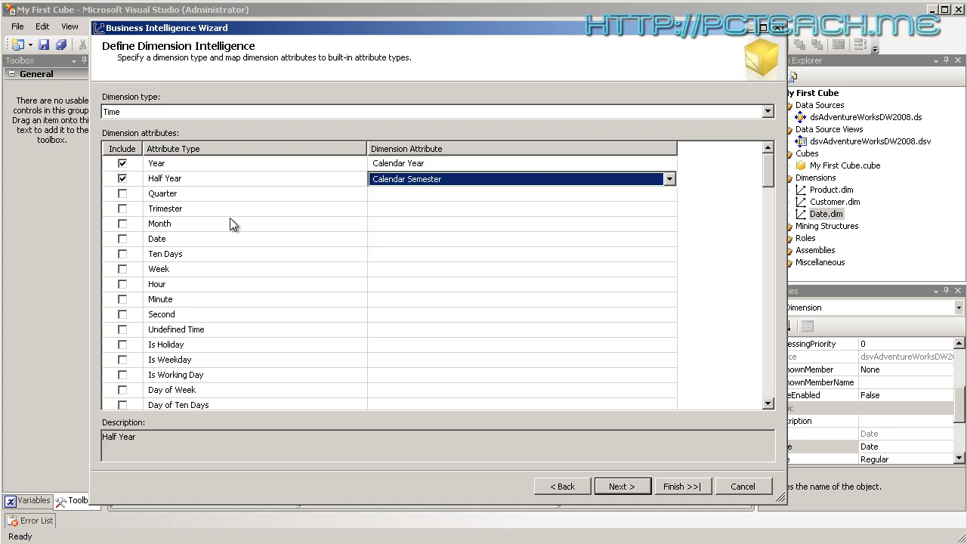
Include the Quarter attribute type and map it to the Calendar Quarter dimension attribute
{"action": "left_click", "coordinate": [122, 193]}
{"action": "left_click", "coordinate": [528, 195]}
{"action": "left_click", "coordinate": [669, 194]}
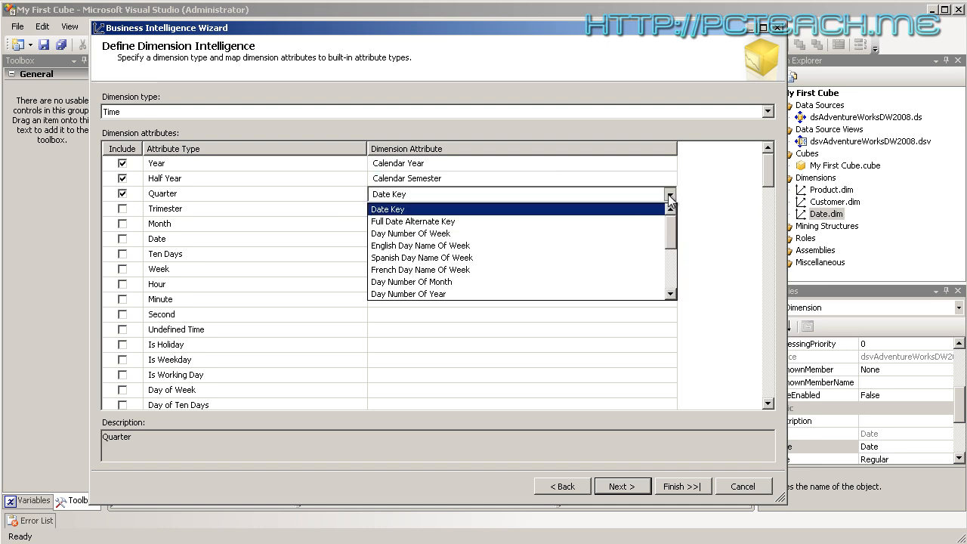
{"action": "left_click_drag", "start_coordinate": [670, 220], "coordinate": [668, 256]}
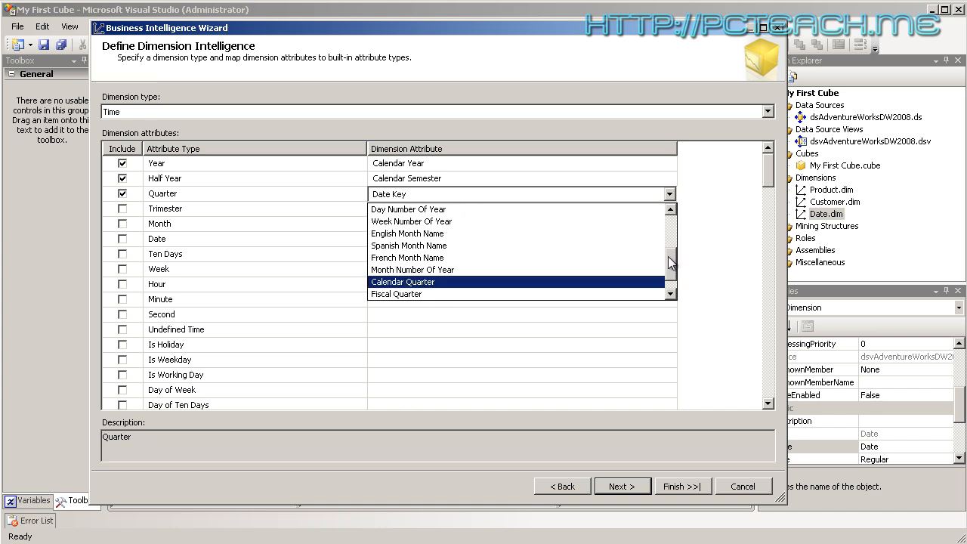
{"action": "left_click", "coordinate": [451, 282]}
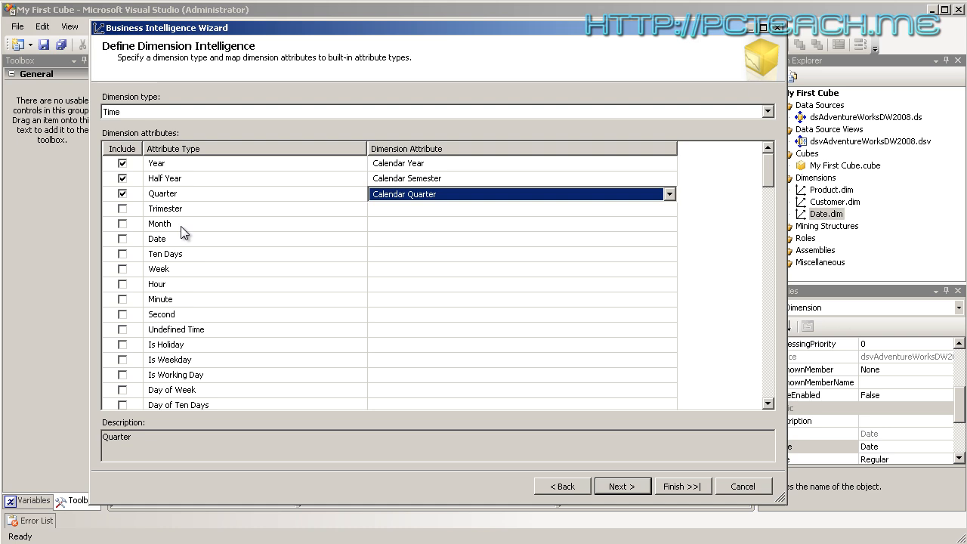
Include the Month attribute type and map it to the English Month Name dimension attribute
{"action": "left_click", "coordinate": [122, 224]}
{"action": "left_click", "coordinate": [636, 228]}
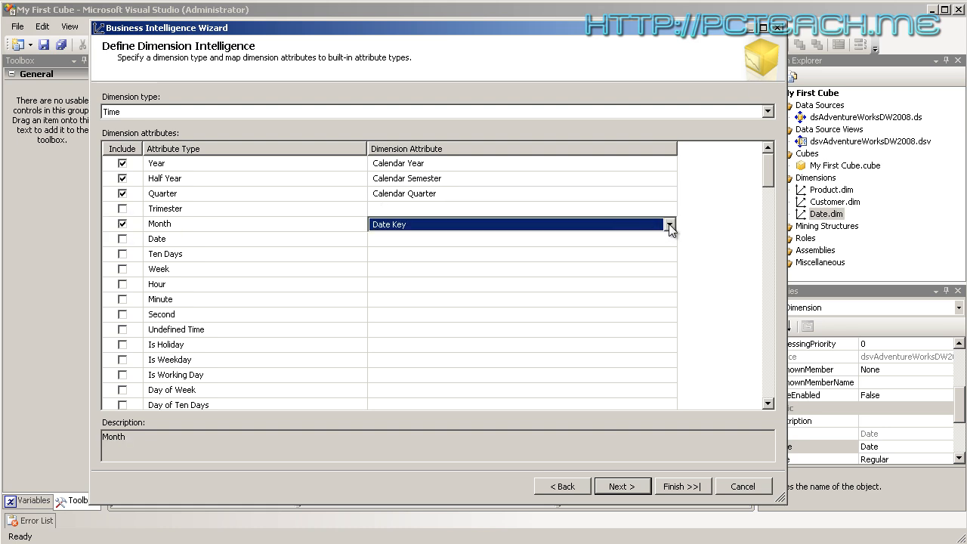
{"action": "left_click", "coordinate": [668, 224]}
{"action": "left_click_drag", "start_coordinate": [671, 259], "coordinate": [668, 297]}
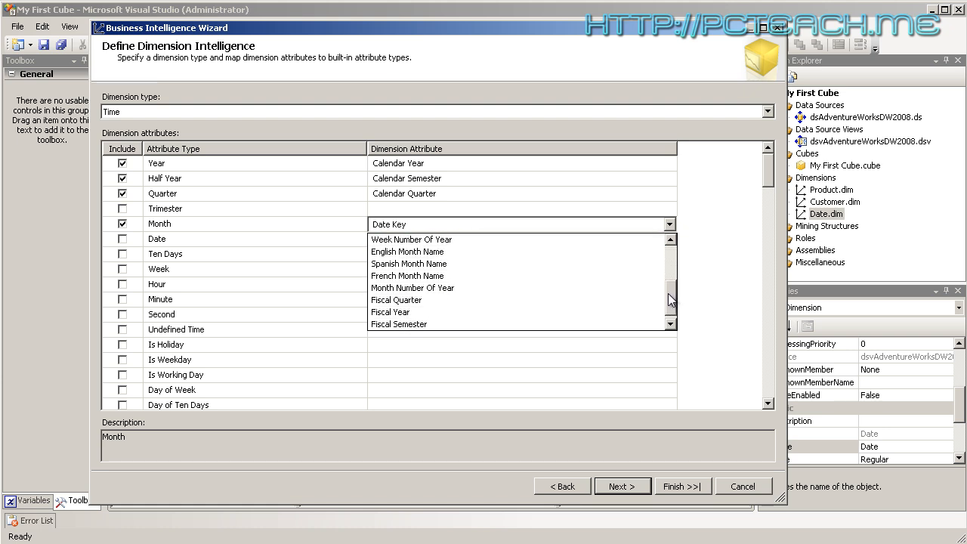
{"action": "left_click", "coordinate": [505, 253]}
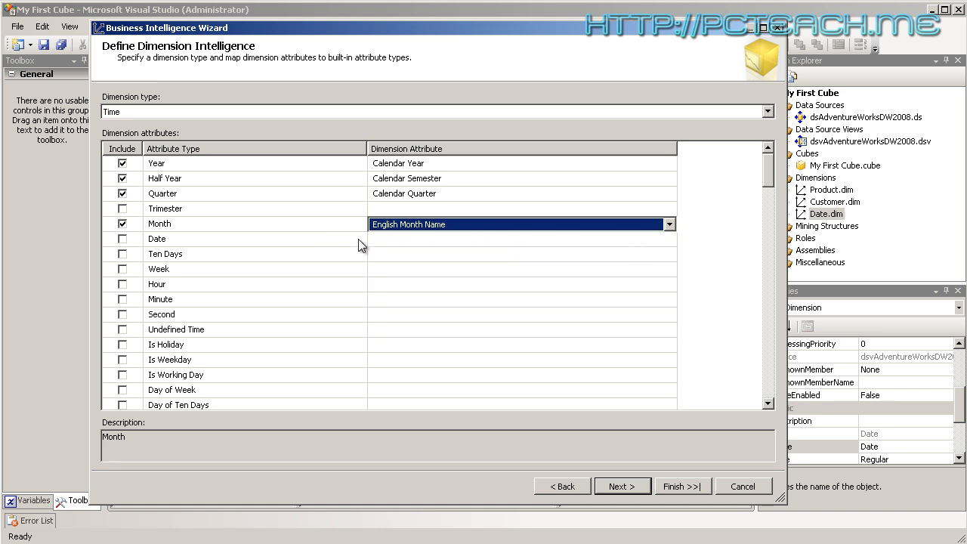
Include the Date attribute type and map it to the Full Date Alternate Key dimension attribute
{"action": "left_click", "coordinate": [122, 239]}
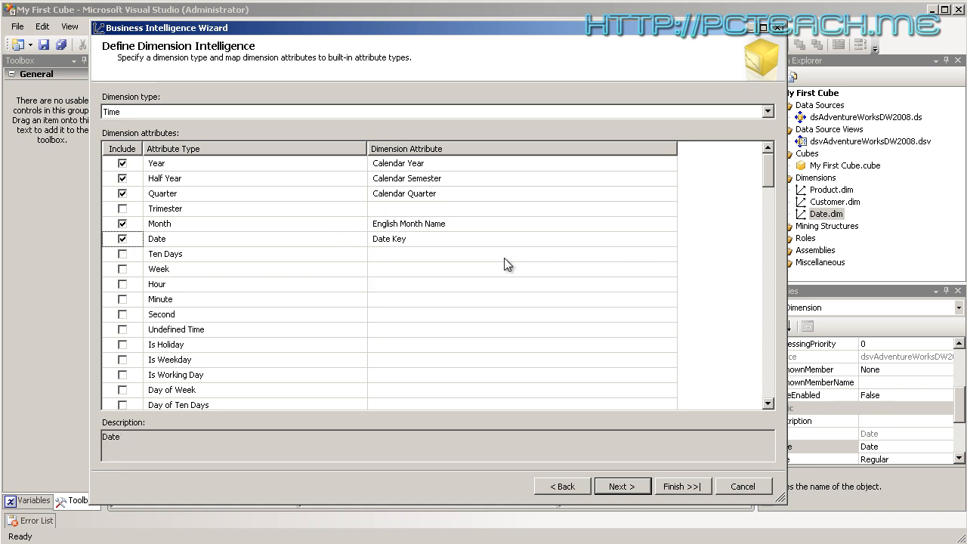
{"action": "left_click", "coordinate": [538, 240]}
{"action": "left_click", "coordinate": [669, 240]}
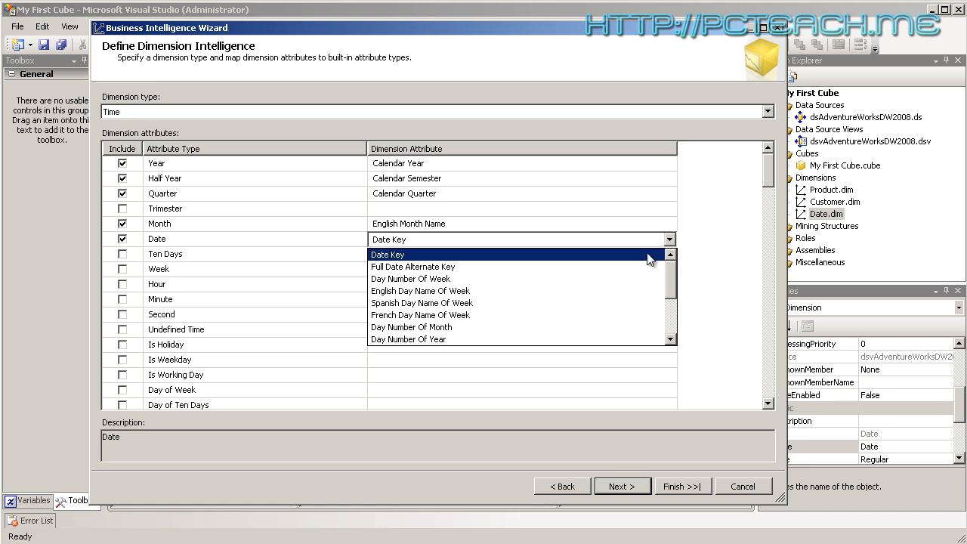
{"action": "mouse_move", "coordinate": [671, 284]}
{"action": "left_mouse_down"}
{"action": "mouse_move", "coordinate": [666, 327]}
{"action": "mouse_move", "coordinate": [667, 271]}
{"action": "left_mouse_up"}
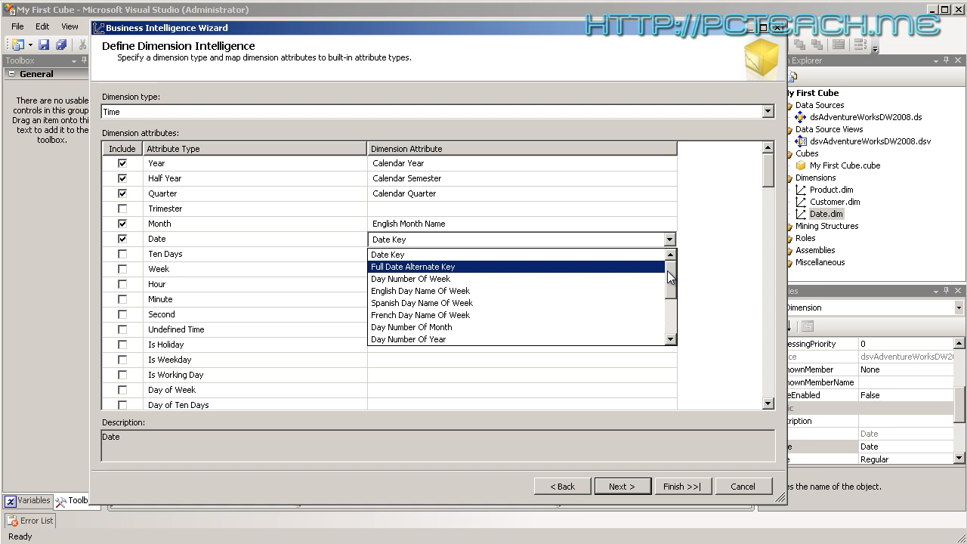
{"action": "left_click", "coordinate": [424, 267]}
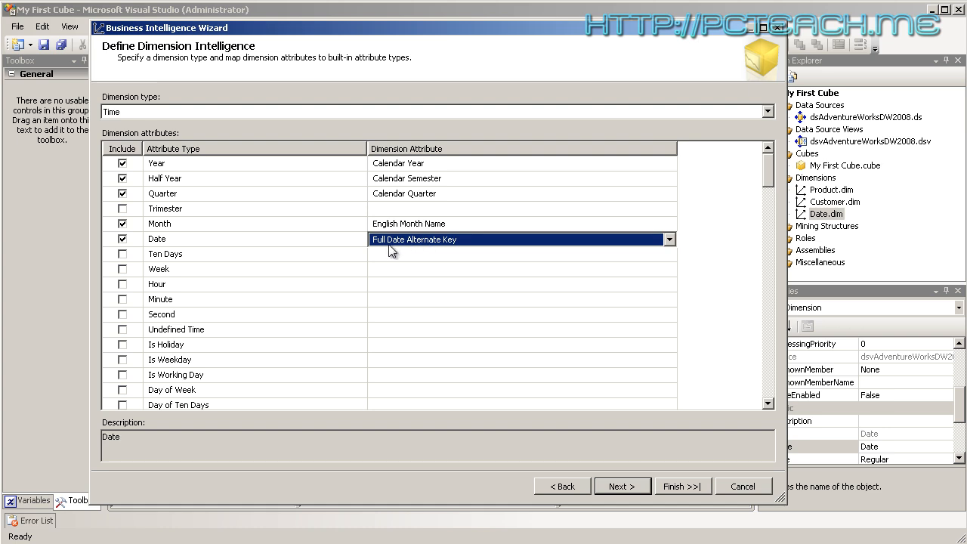
Include the Week attribute type and map it to the Week Number Of Year dimension attribute
{"action": "left_click", "coordinate": [123, 269]}
{"action": "left_click", "coordinate": [470, 271]}
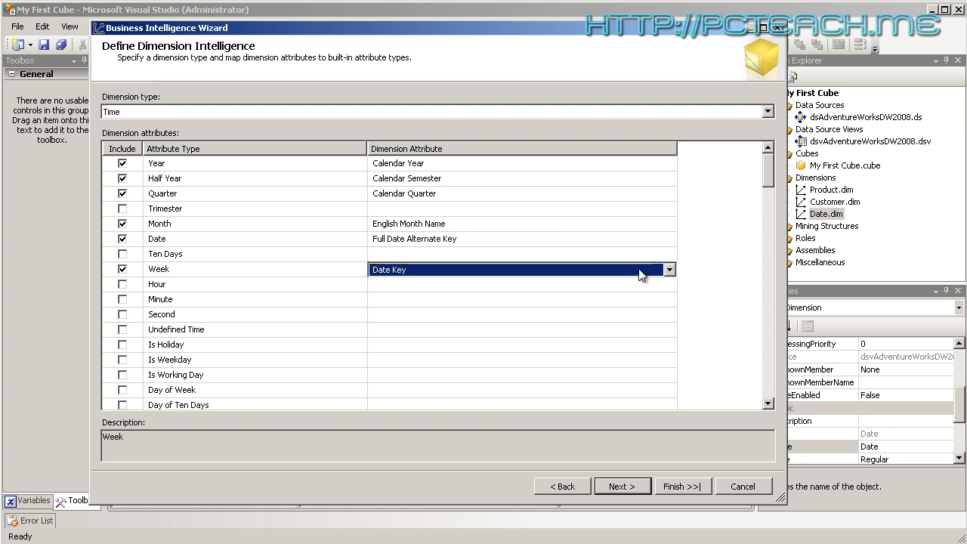
{"action": "left_click", "coordinate": [669, 270]}
{"action": "left_click_drag", "start_coordinate": [669, 308], "coordinate": [670, 314]}
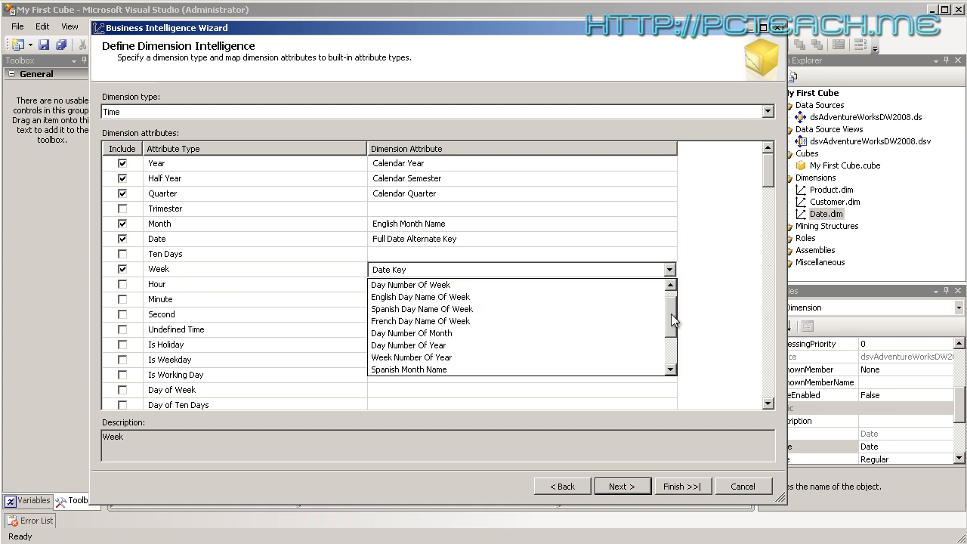
{"action": "left_click", "coordinate": [503, 357]}
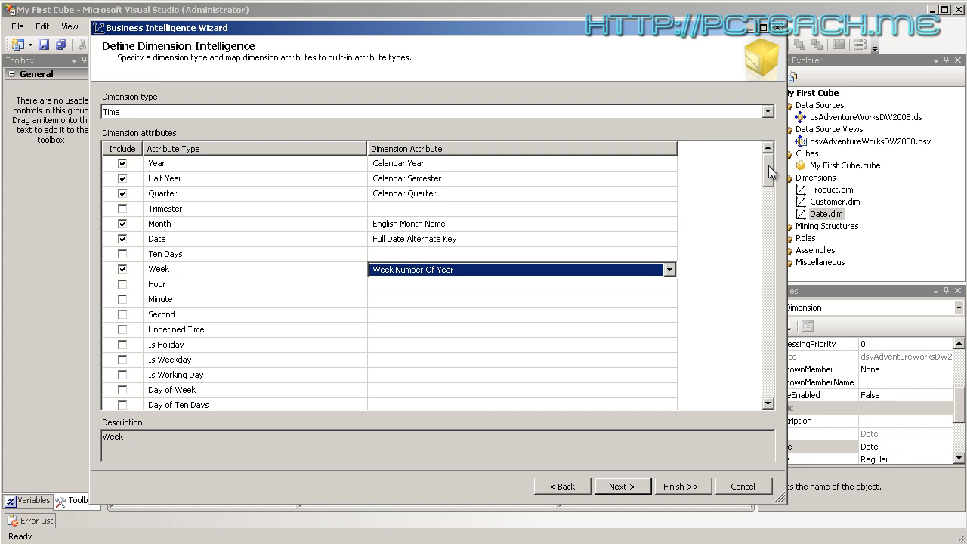
Include the Day of Week attribute type and map it to the English Day Name Of Week dimension attribute
{"action": "scroll", "coordinate": [768, 166], "scroll_direction": "down", "scroll_amount": 2}
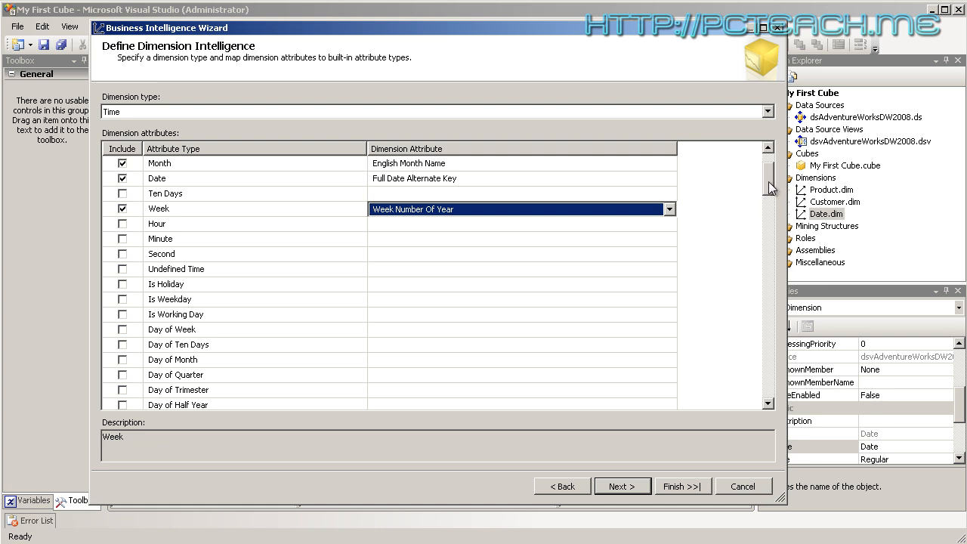
{"action": "left_click_drag", "start_coordinate": [768, 182], "coordinate": [768, 194]}
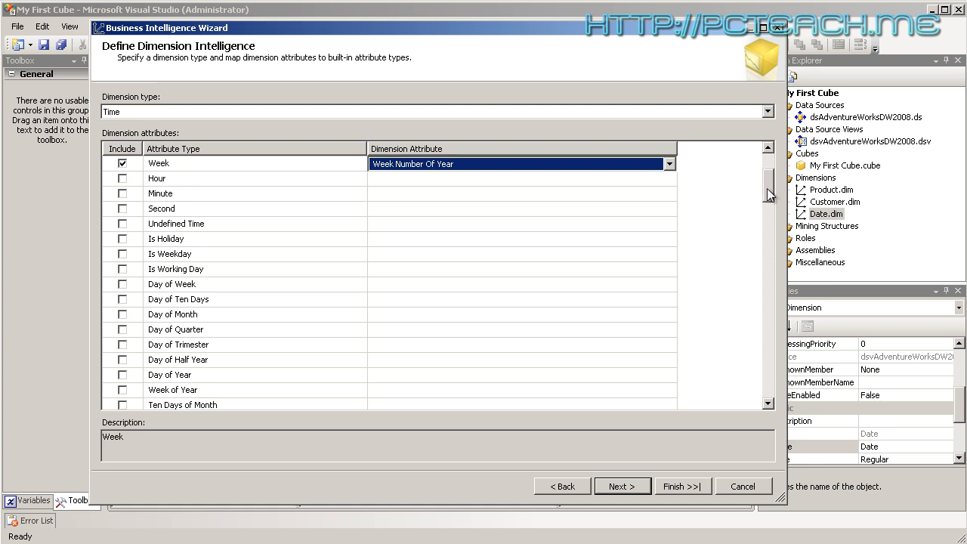
{"action": "left_click", "coordinate": [122, 285]}
{"action": "left_click", "coordinate": [403, 291]}
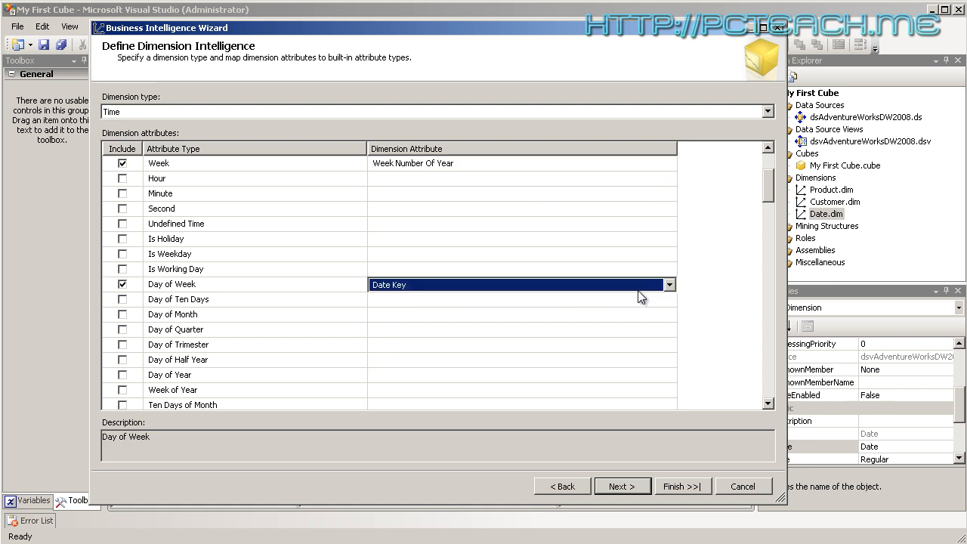
{"action": "left_click", "coordinate": [669, 285]}
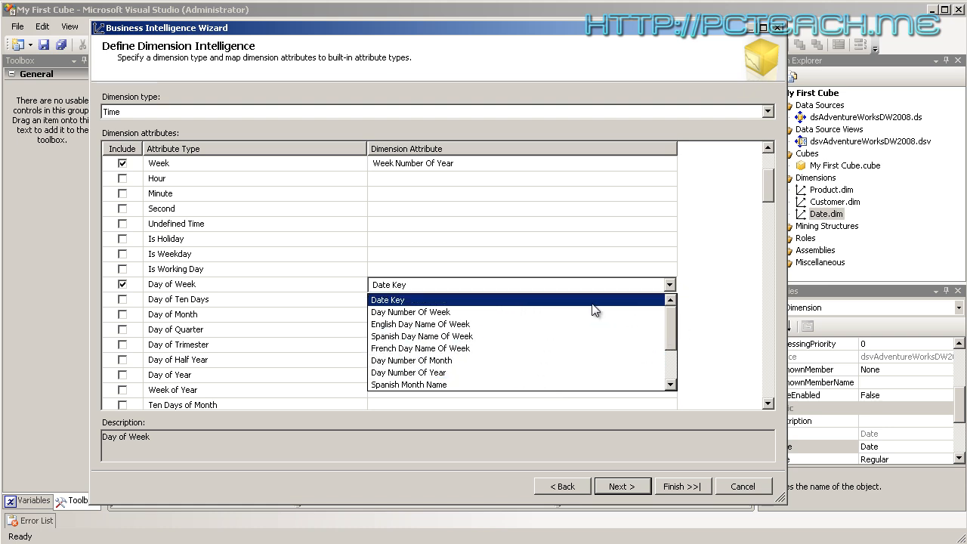
{"action": "left_click", "coordinate": [423, 312]}
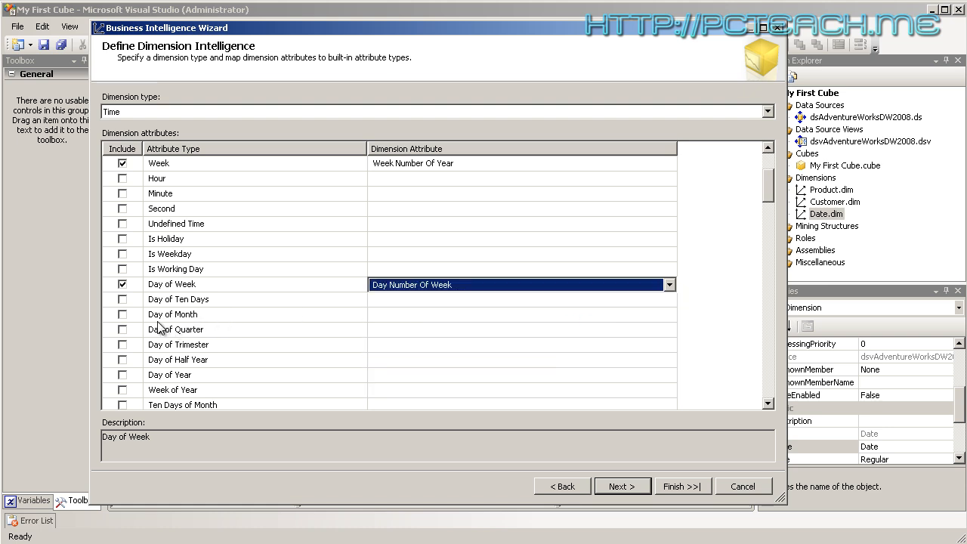
{"action": "left_click", "coordinate": [524, 289]}
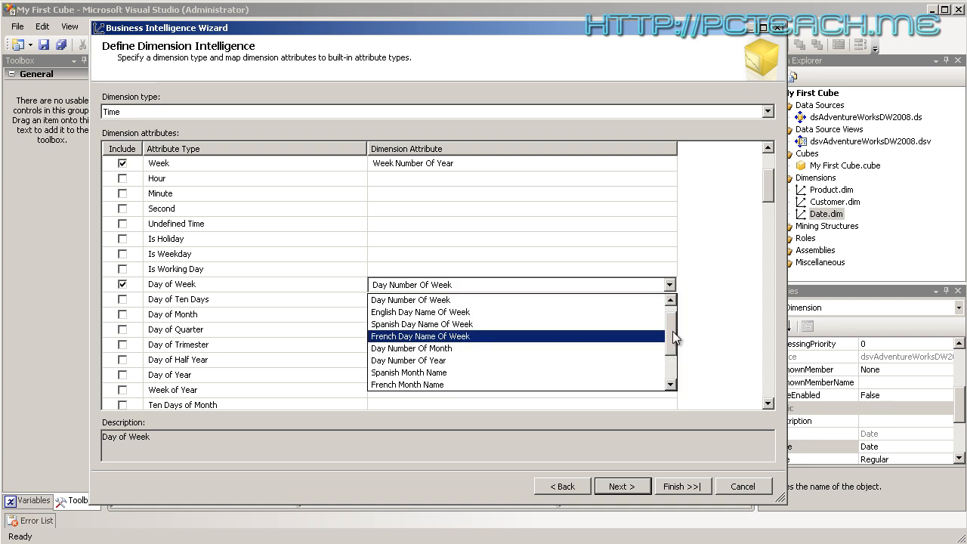
{"action": "left_click", "coordinate": [610, 314]}
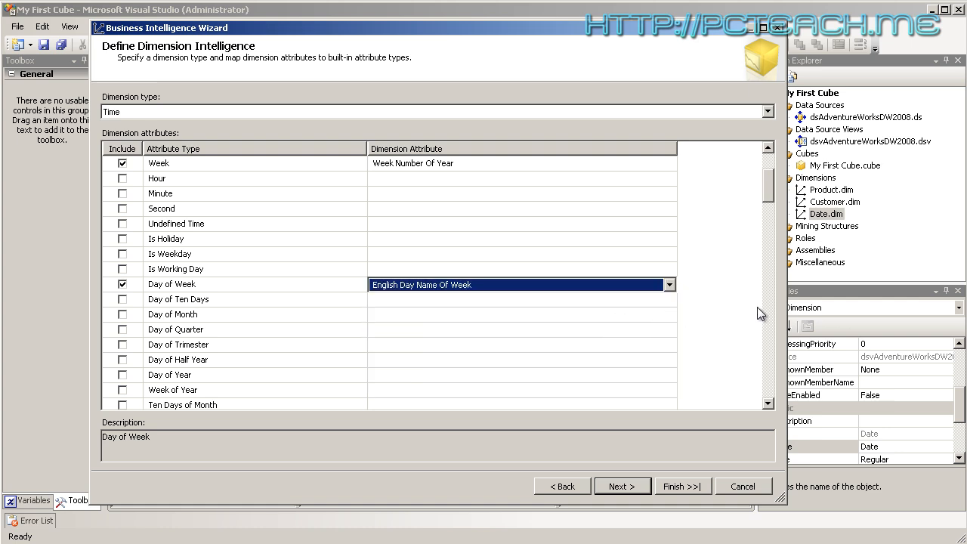
Include the Day of Month attribute type and map it to the Day Number Of Month dimension attribute
{"action": "mouse_move", "coordinate": [768, 191]}
{"action": "left_mouse_down"}
{"action": "mouse_move", "coordinate": [768, 170]}
{"action": "mouse_move", "coordinate": [763, 206]}
{"action": "left_mouse_up"}
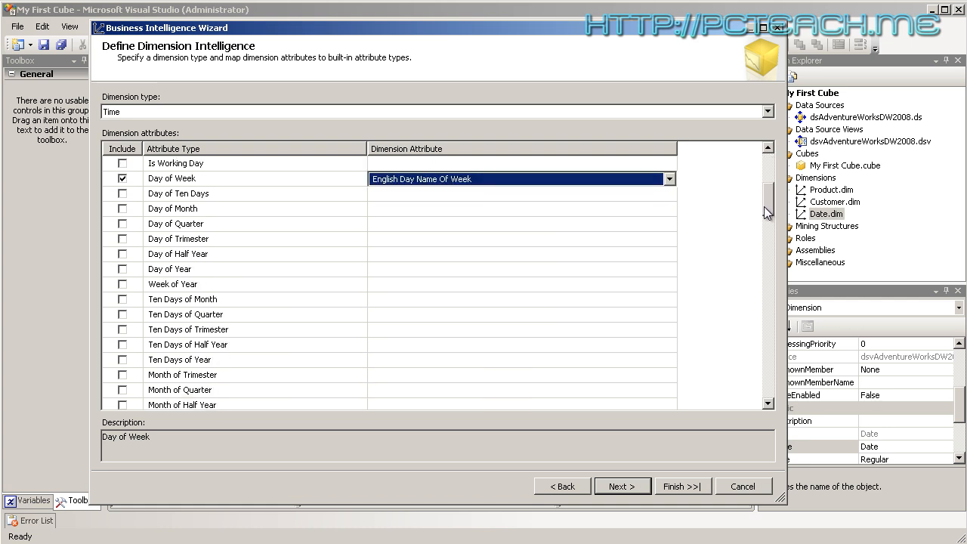
{"action": "left_click", "coordinate": [121, 210]}
{"action": "left_click", "coordinate": [533, 208]}
{"action": "left_click", "coordinate": [669, 209]}
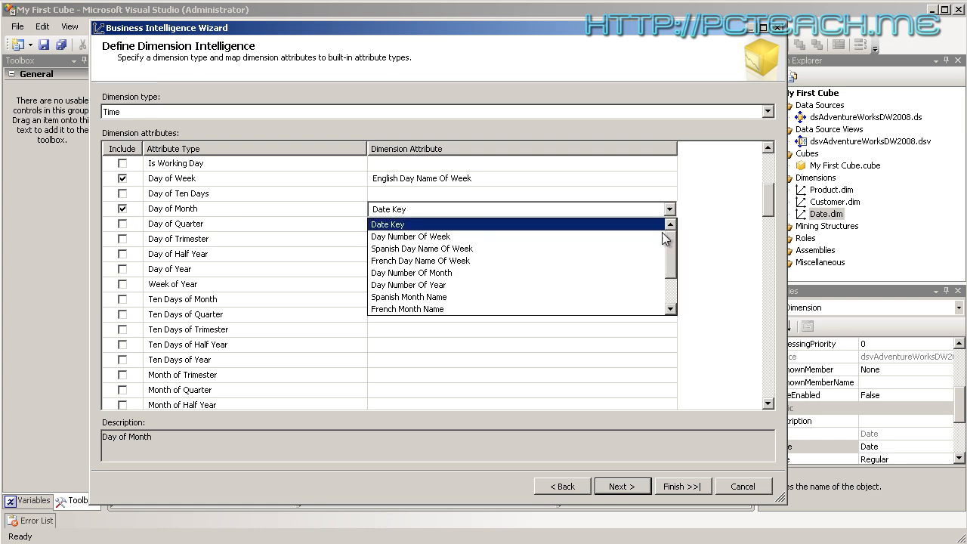
{"action": "left_click_drag", "start_coordinate": [672, 241], "coordinate": [672, 261]}
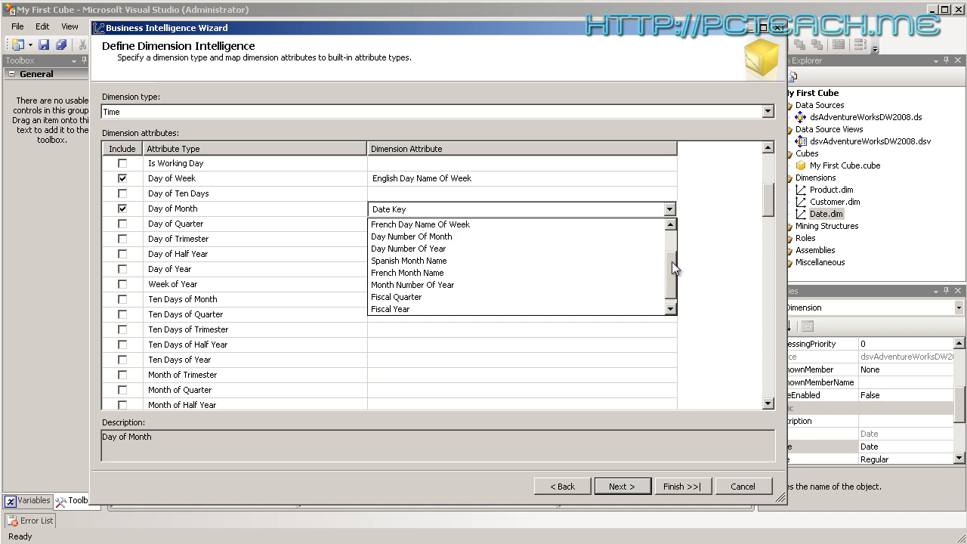
{"action": "left_click", "coordinate": [544, 237]}
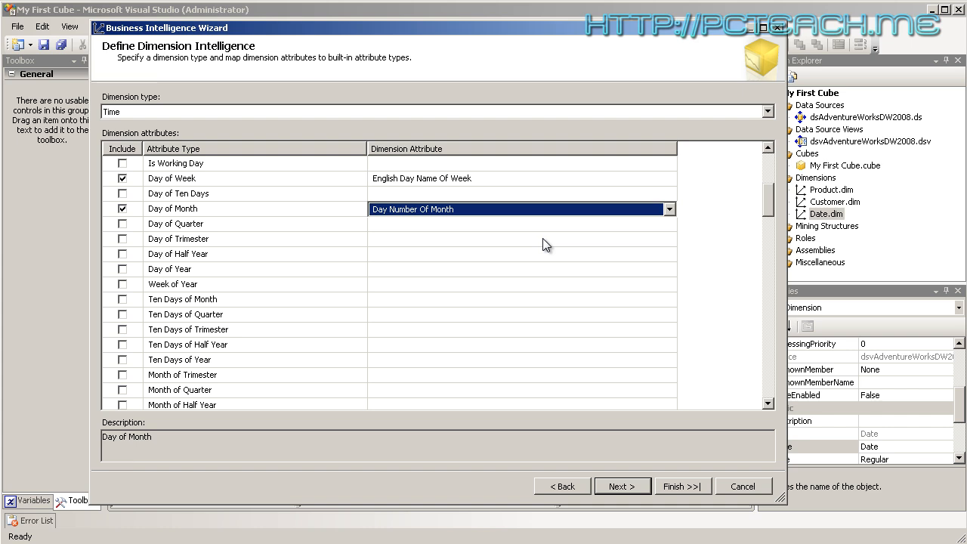
{"action": "left_click", "coordinate": [122, 224]}
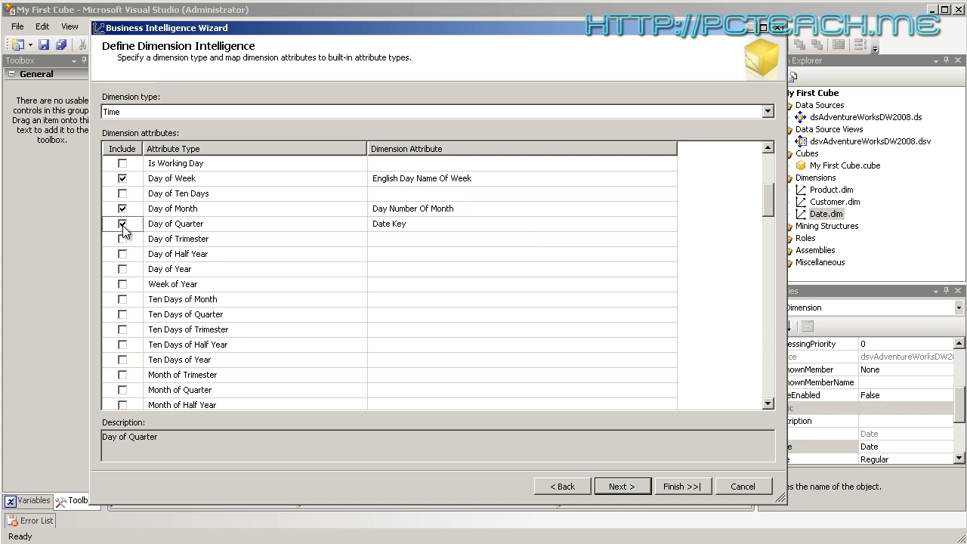
{"action": "left_click", "coordinate": [469, 227]}
{"action": "left_click", "coordinate": [669, 225]}
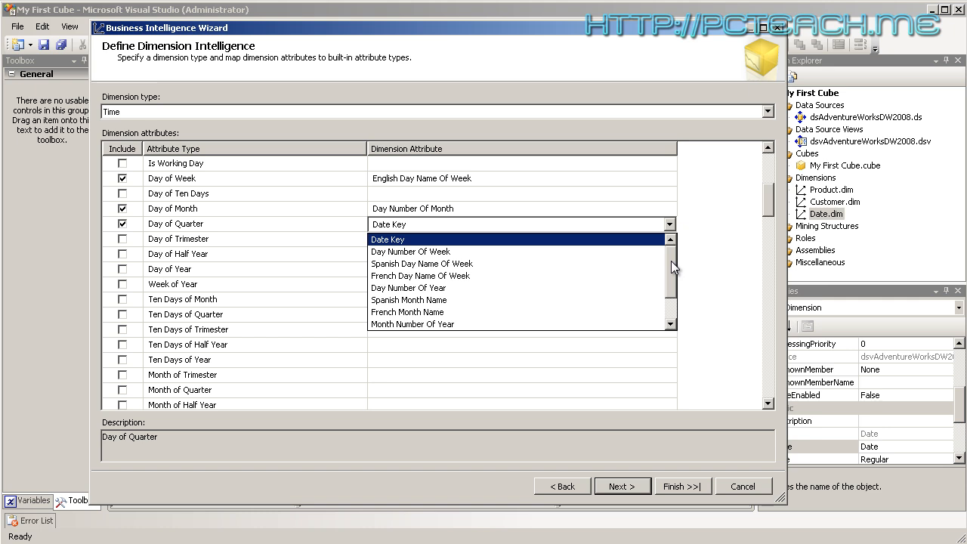
{"action": "left_click_drag", "start_coordinate": [671, 261], "coordinate": [669, 288]}
{"action": "left_click", "coordinate": [126, 228]}
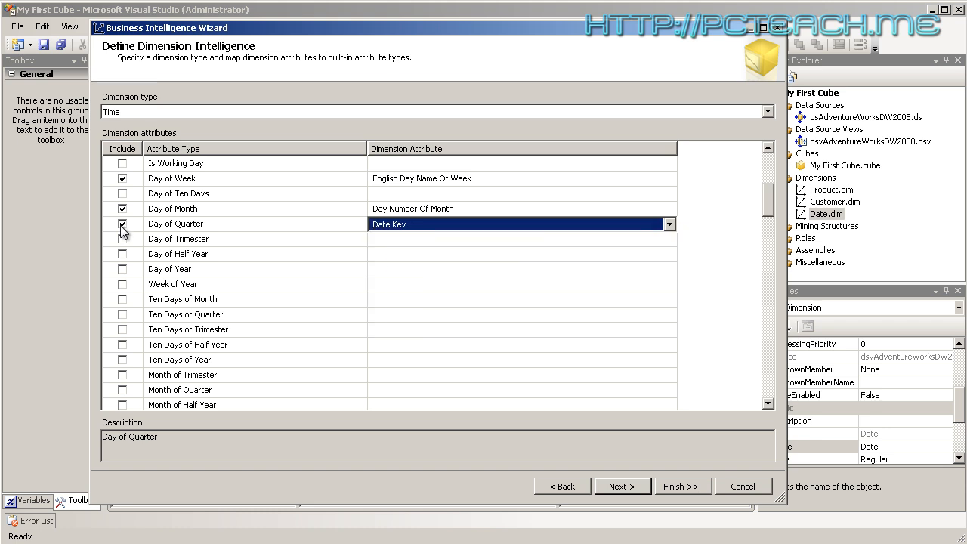
{"action": "left_click", "coordinate": [125, 228]}
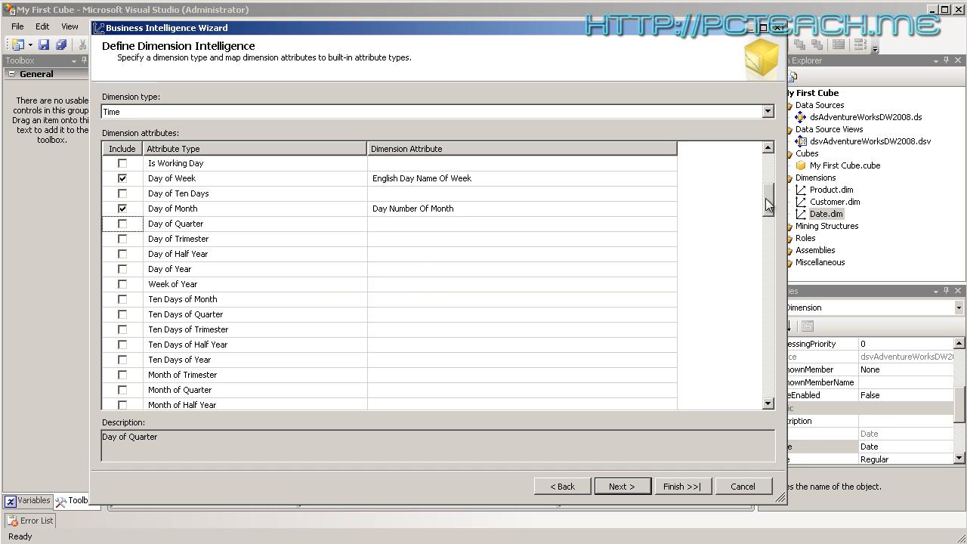
Include the Fiscal Quarter attribute type and map it to the Fiscal Quarter dimension attribute
{"action": "left_click_drag", "start_coordinate": [765, 198], "coordinate": [764, 259]}
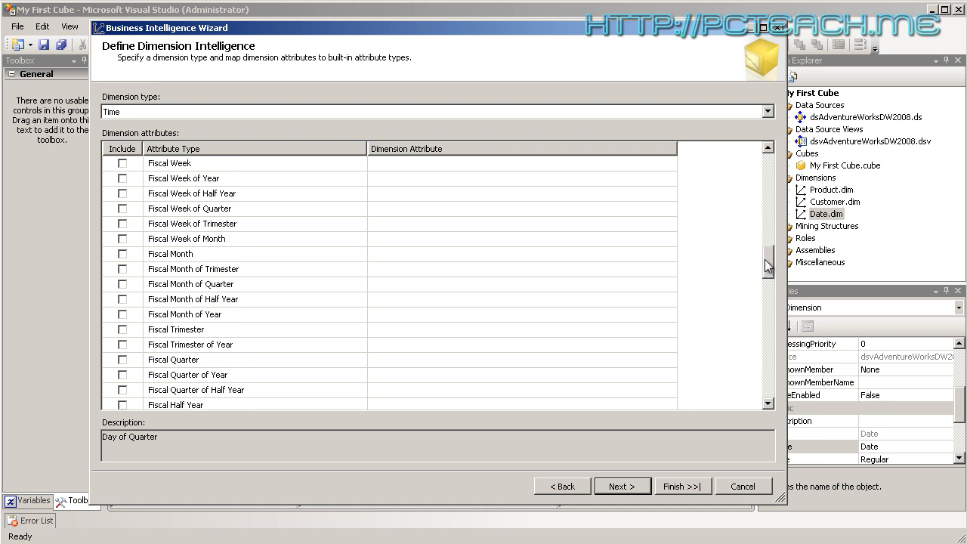
{"action": "left_click", "coordinate": [122, 359]}
{"action": "left_click", "coordinate": [454, 360]}
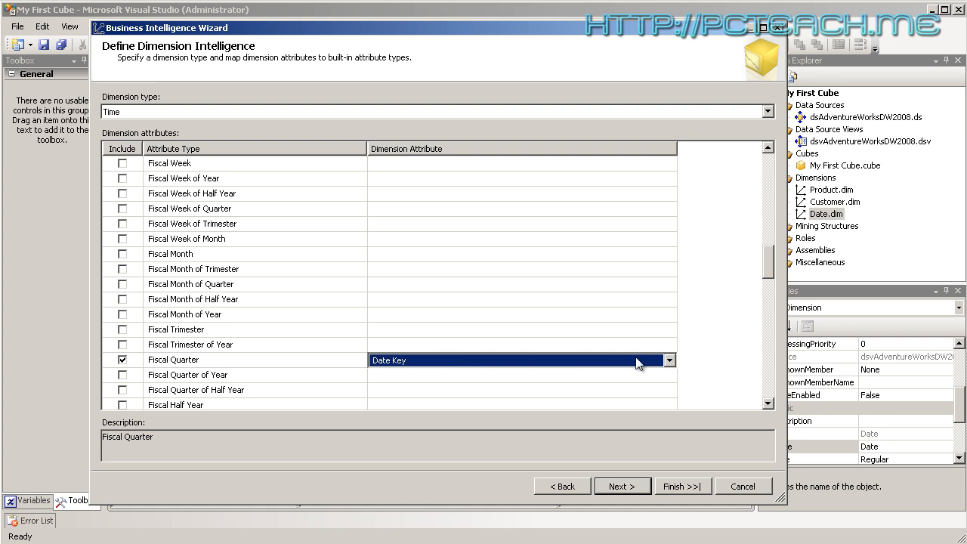
{"action": "left_click", "coordinate": [636, 364]}
{"action": "scroll", "coordinate": [663, 439], "scroll_direction": "down", "scroll_amount": 1}
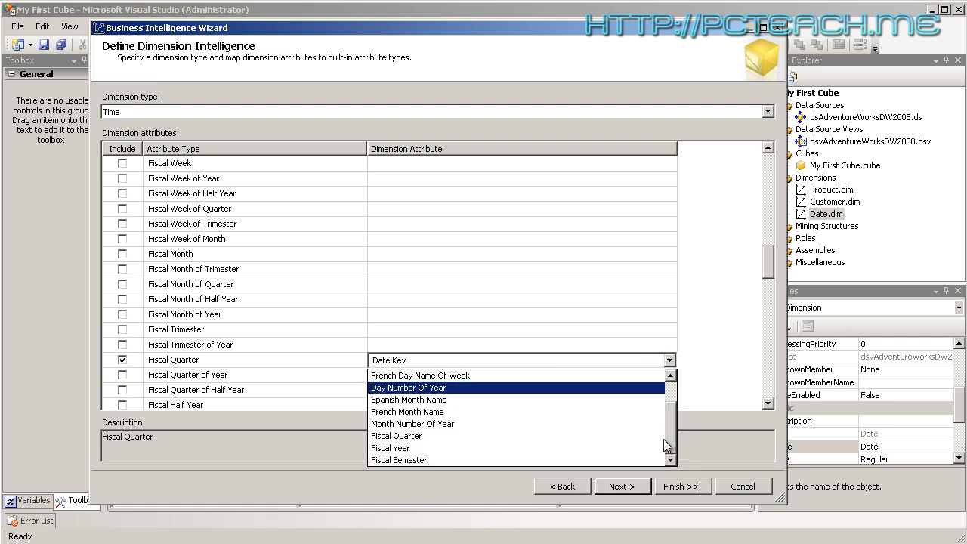
{"action": "left_click", "coordinate": [499, 440]}
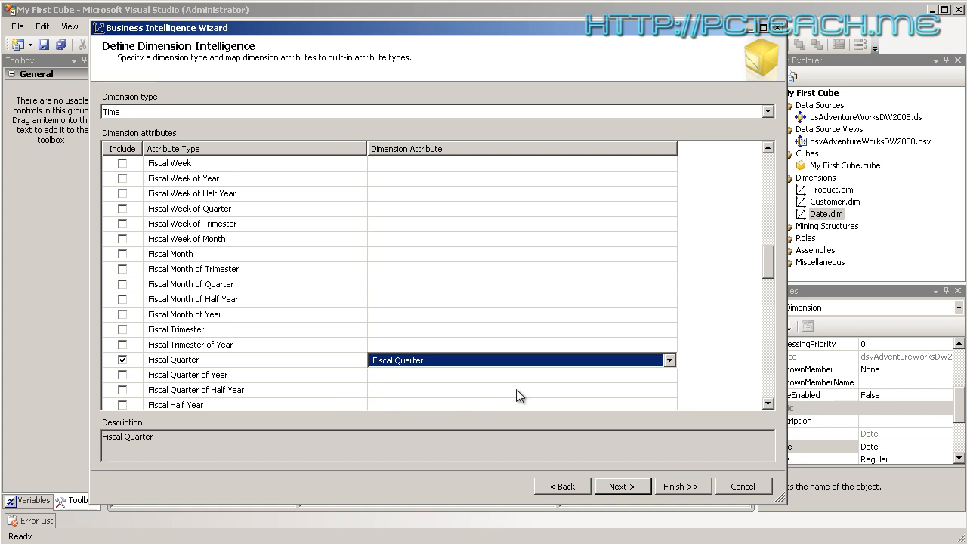
Include the Fiscal Year attribute type and map it to the Fiscal Year dimension attribute
{"action": "left_click_drag", "start_coordinate": [767, 264], "coordinate": [771, 275]}
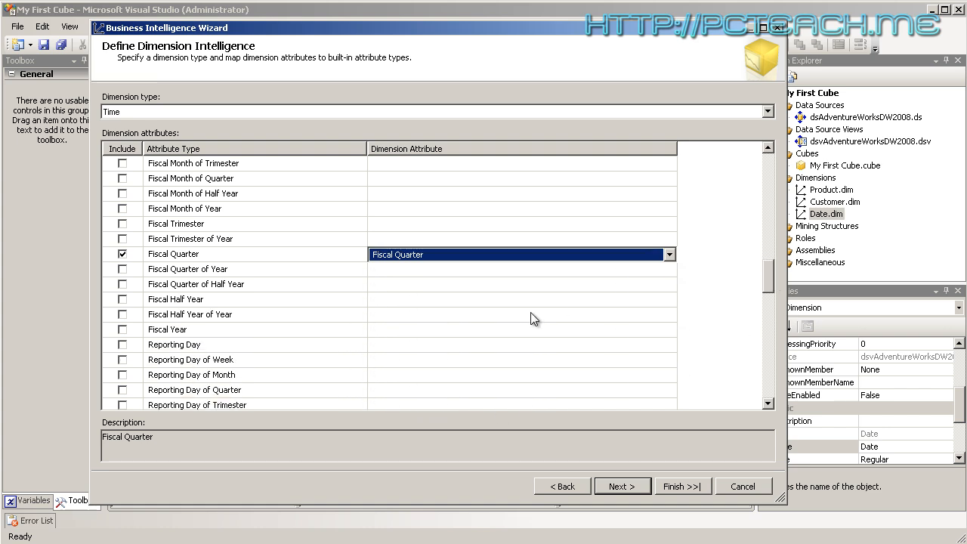
{"action": "left_click", "coordinate": [468, 332]}
{"action": "left_click", "coordinate": [122, 329]}
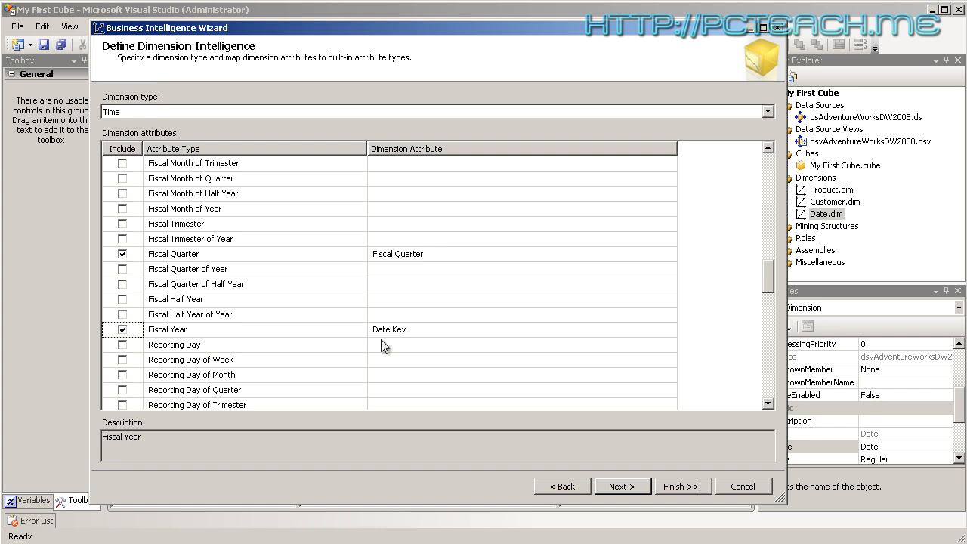
{"action": "left_click", "coordinate": [453, 334]}
{"action": "left_click", "coordinate": [668, 330]}
{"action": "scroll", "coordinate": [668, 348], "scroll_direction": "down", "scroll_amount": 1}
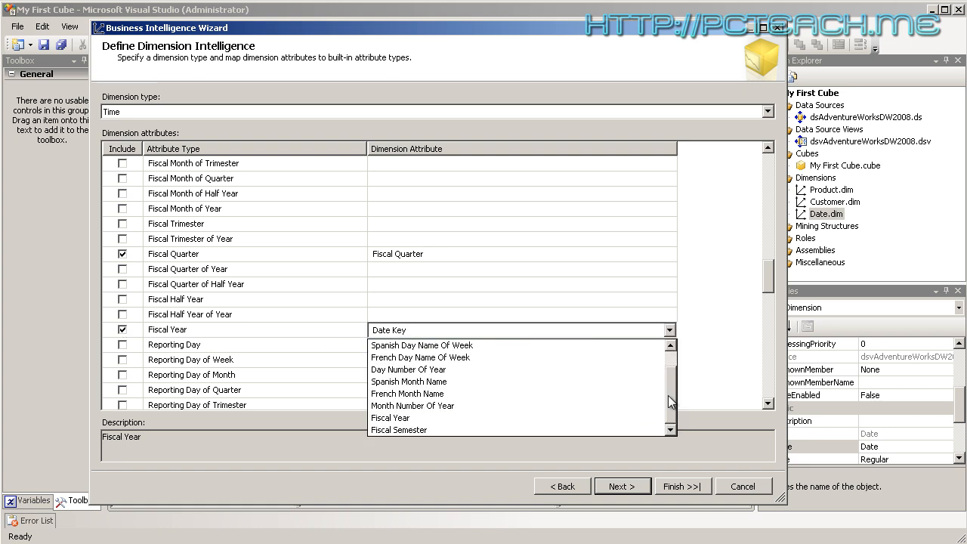
{"action": "left_click", "coordinate": [492, 418]}
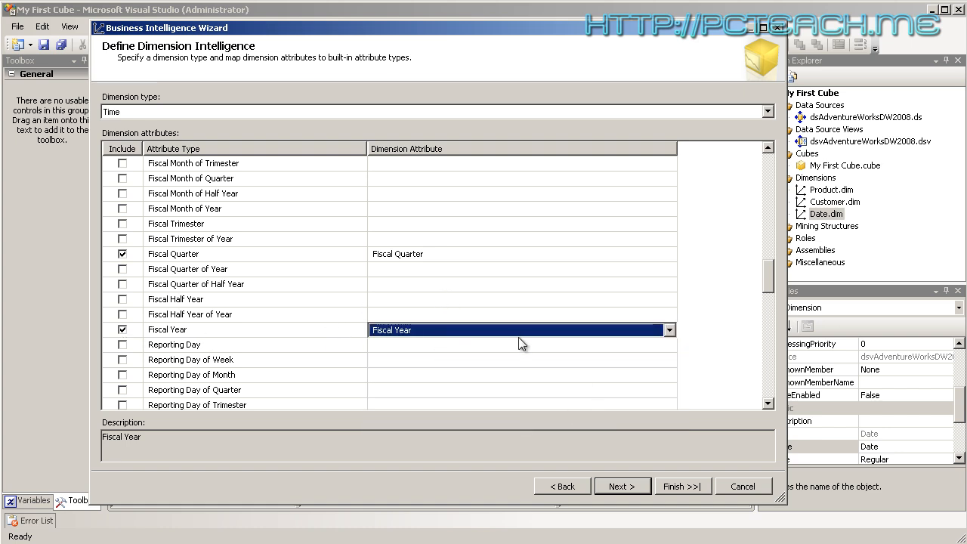
Include the Fiscal Half Year attribute type and map it to the Fiscal Semester dimension attribute
{"action": "left_click_drag", "start_coordinate": [767, 283], "coordinate": [772, 275]}
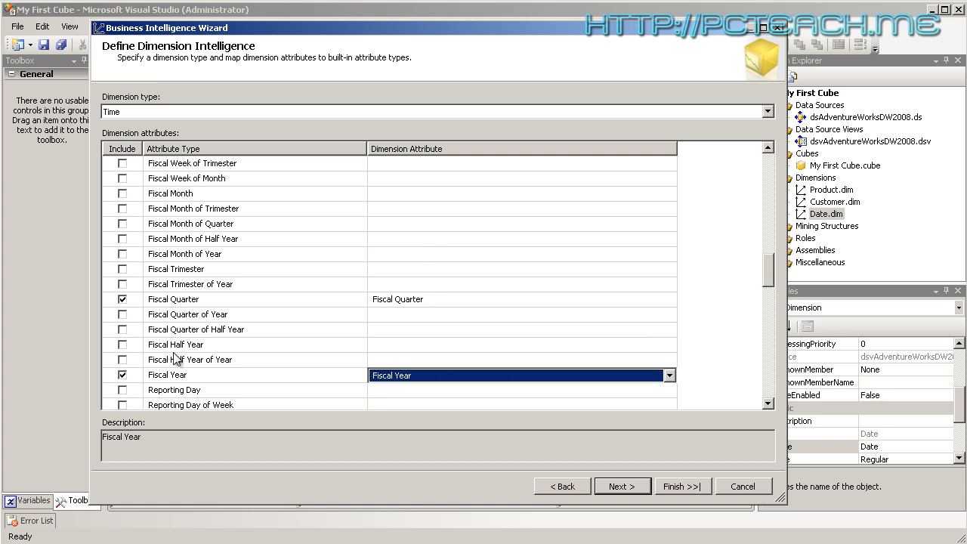
{"action": "left_click", "coordinate": [122, 345]}
{"action": "left_click", "coordinate": [454, 345]}
{"action": "left_click", "coordinate": [668, 345]}
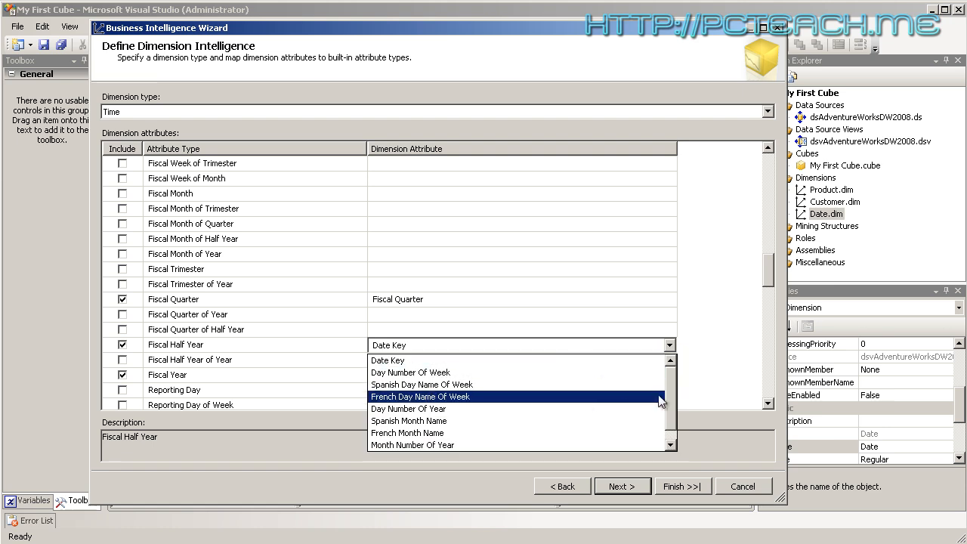
{"action": "scroll", "coordinate": [670, 382], "scroll_direction": "down", "scroll_amount": 1}
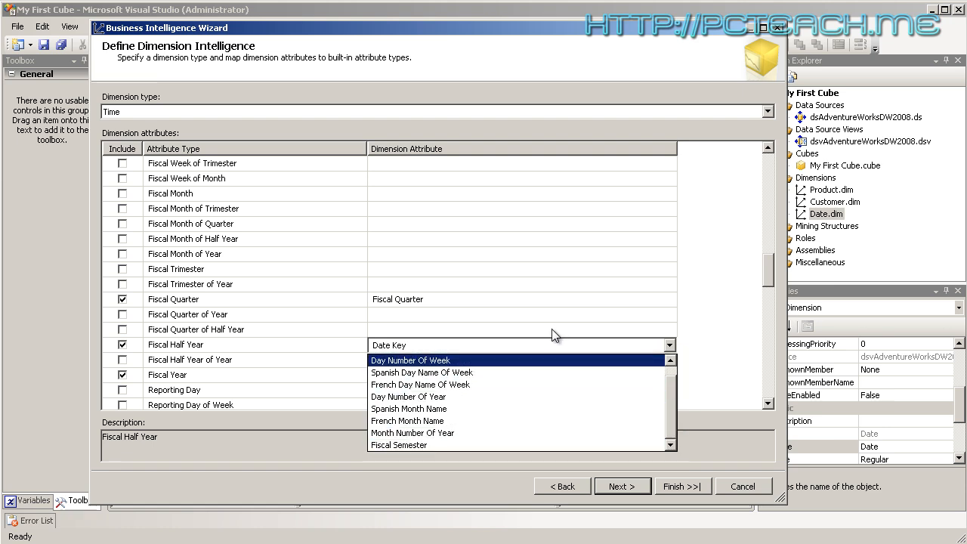
{"action": "left_click", "coordinate": [422, 445]}
{"action": "left_click", "coordinate": [475, 225]}
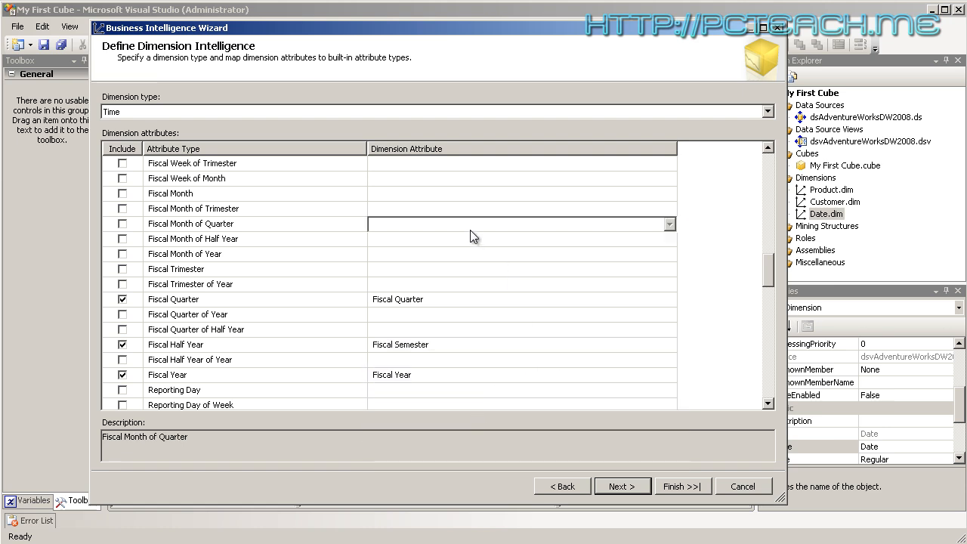
Review the attribute mappings and the summary of changes, and finish the Business Intelligence Wizard
{"action": "left_click_drag", "start_coordinate": [769, 274], "coordinate": [796, 175]}
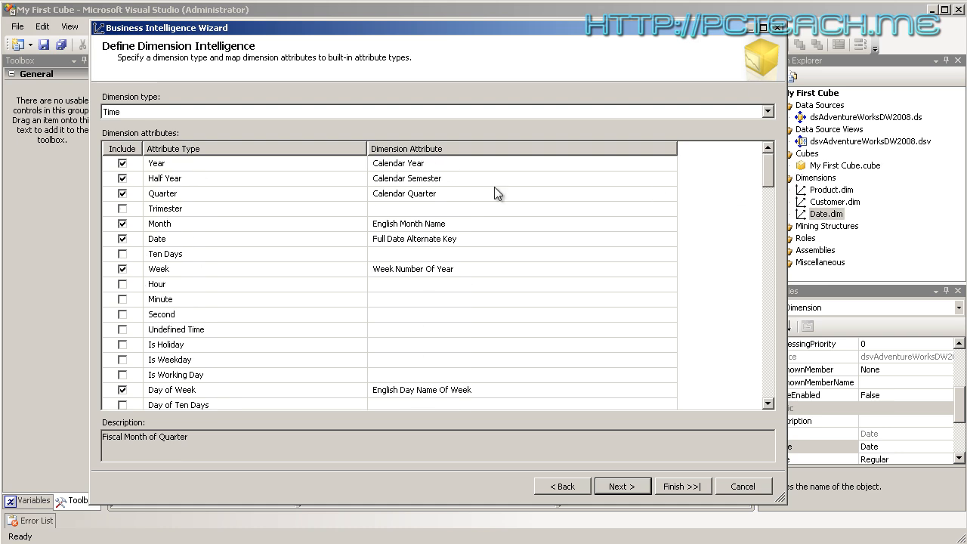
{"action": "left_click", "coordinate": [627, 488]}
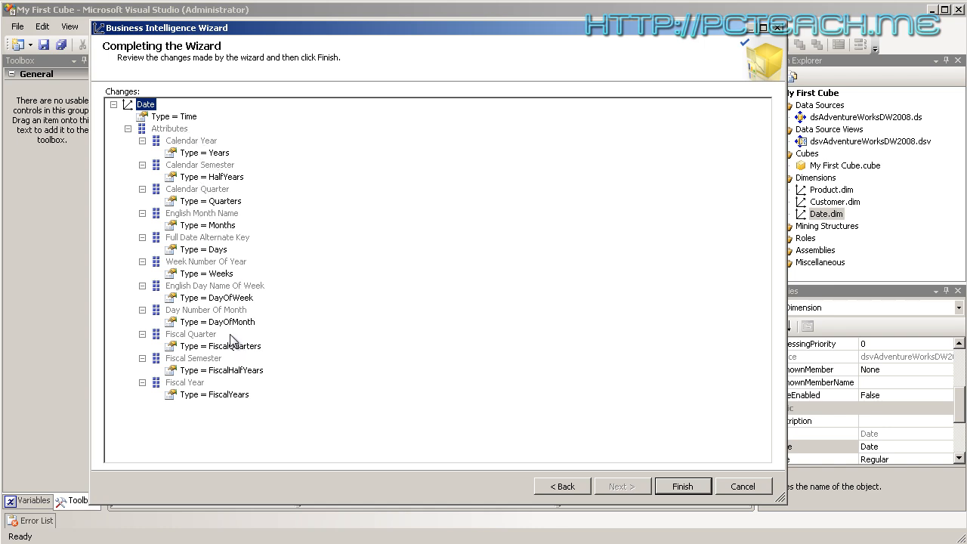
{"action": "left_click", "coordinate": [684, 487]}
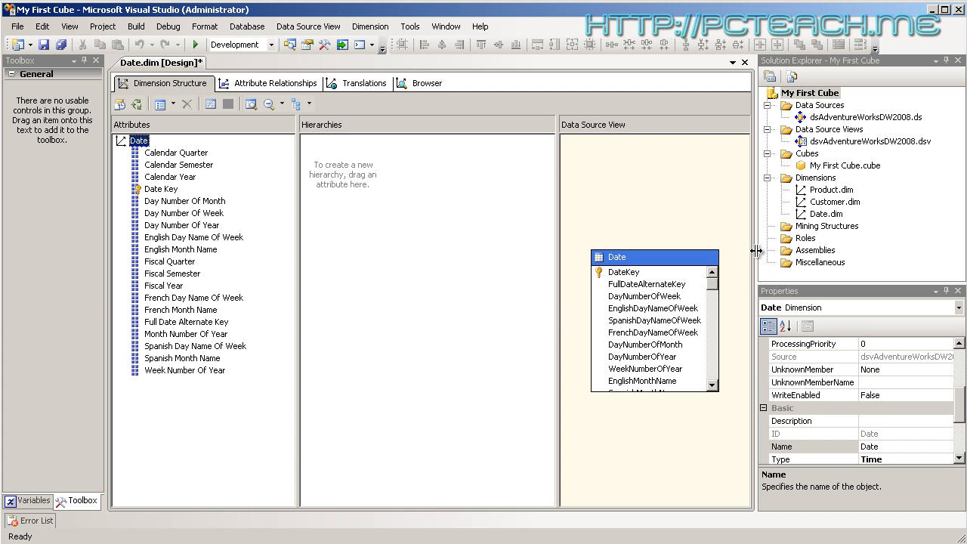
Widen and heighten the Properties pane and narrow the Hierarchies pane of the Date dimension designer
{"action": "left_click_drag", "start_coordinate": [755, 253], "coordinate": [735, 270]}
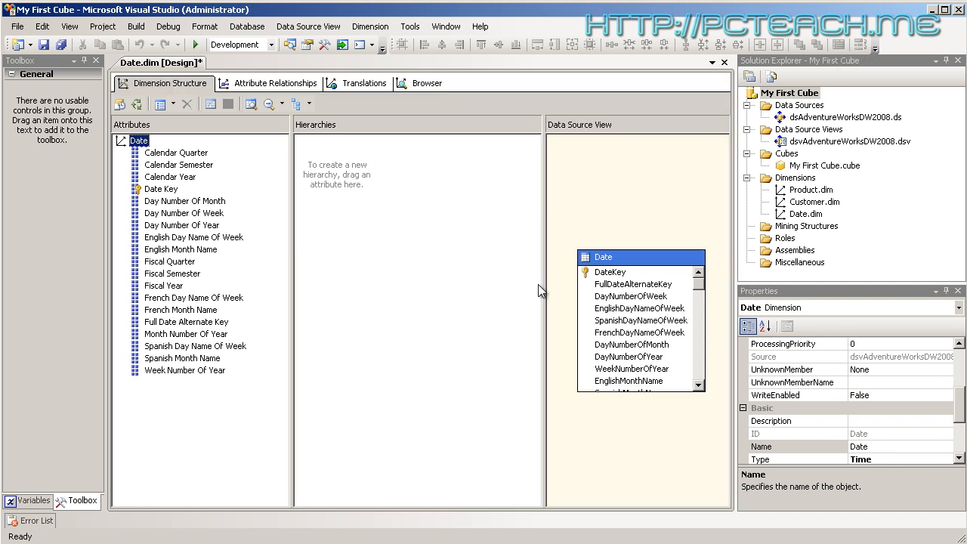
{"action": "left_click_drag", "start_coordinate": [543, 250], "coordinate": [504, 253]}
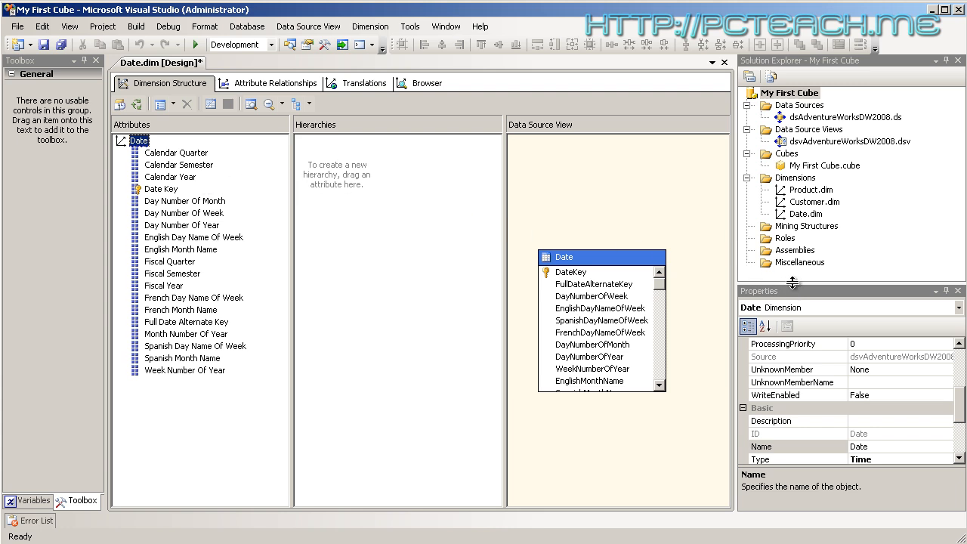
{"action": "left_click_drag", "start_coordinate": [788, 284], "coordinate": [810, 141]}
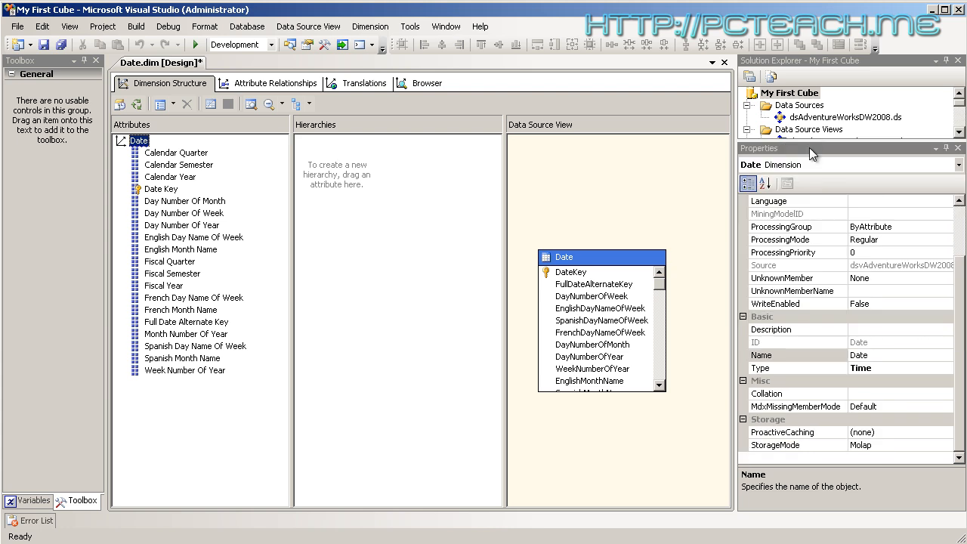
Set the Type property of the Calendar Year attribute to Account
{"action": "left_click", "coordinate": [174, 178]}
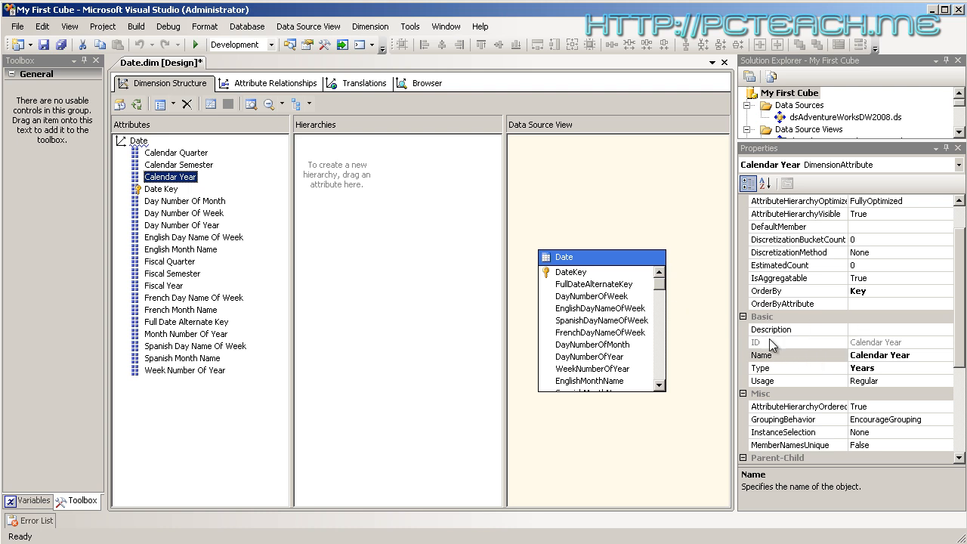
{"action": "double_click", "coordinate": [896, 368]}
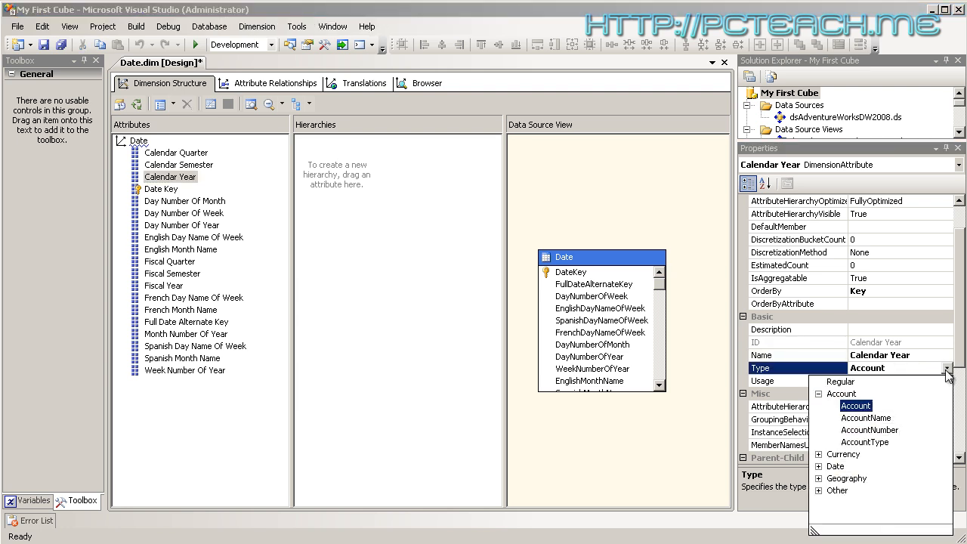
{"action": "left_click", "coordinate": [947, 367]}
{"action": "left_click", "coordinate": [662, 500]}
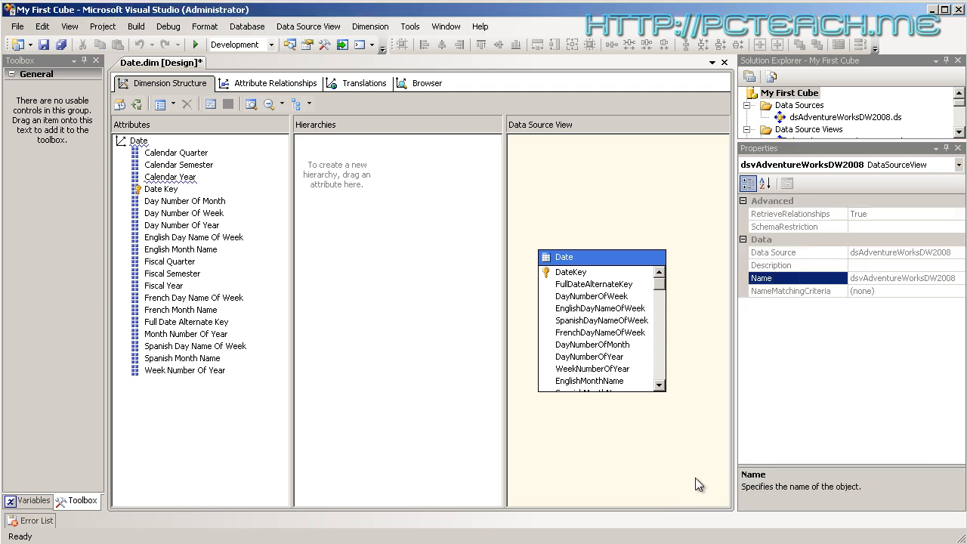
Set the Type property of the Calendar Year attribute to the Calendar date type Years
{"action": "left_click", "coordinate": [174, 178]}
{"action": "left_click", "coordinate": [919, 293]}
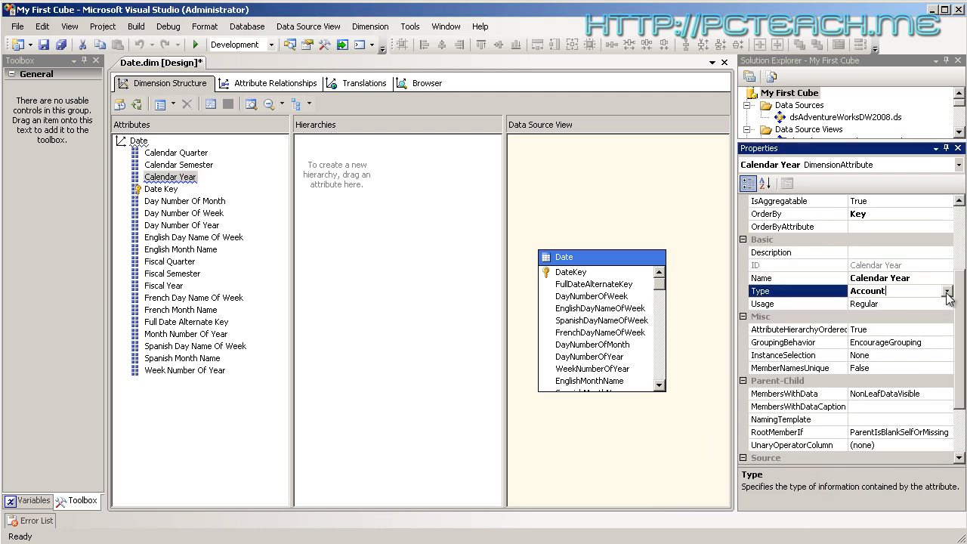
{"action": "left_click", "coordinate": [946, 291]}
{"action": "left_click", "coordinate": [818, 389]}
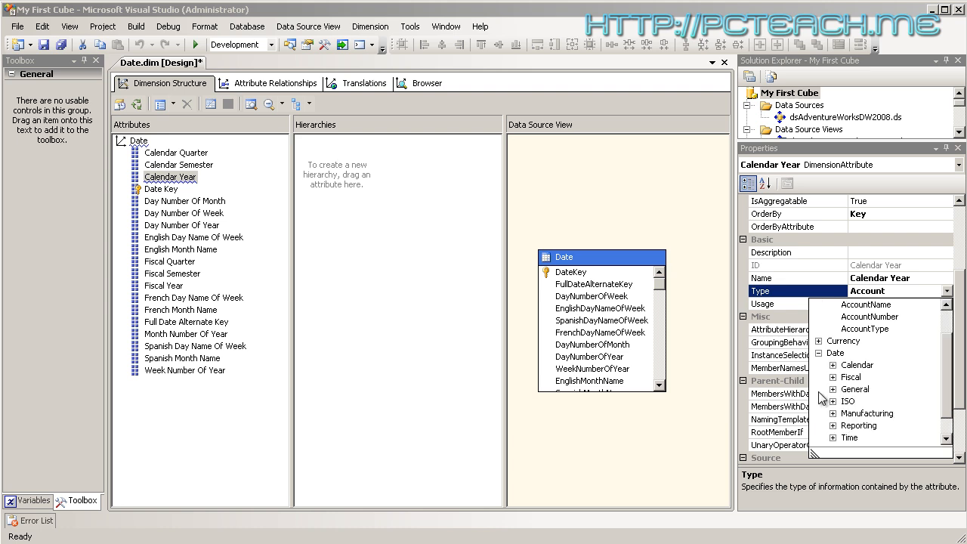
{"action": "left_click", "coordinate": [833, 365]}
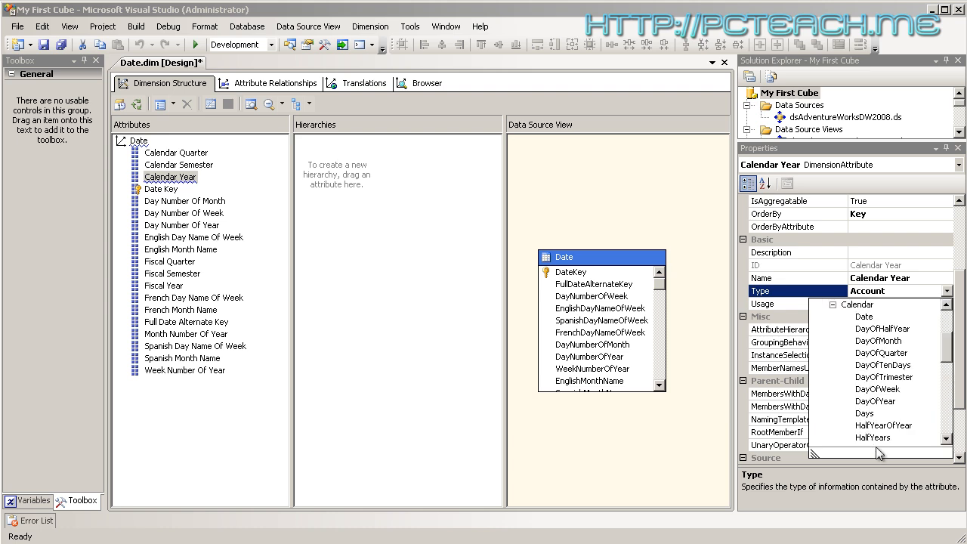
{"action": "left_click_drag", "start_coordinate": [952, 342], "coordinate": [950, 408]}
{"action": "left_click", "coordinate": [868, 399]}
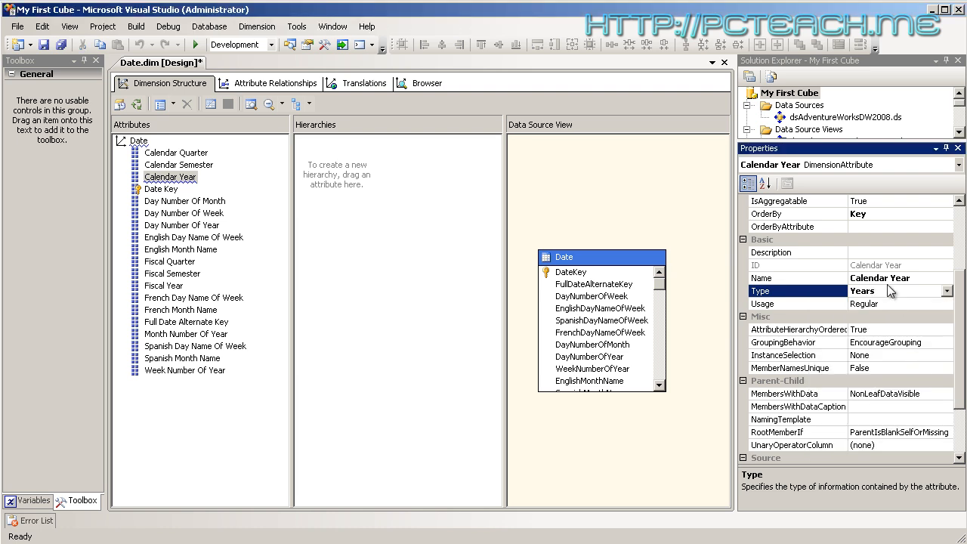
{"action": "left_click", "coordinate": [892, 251]}
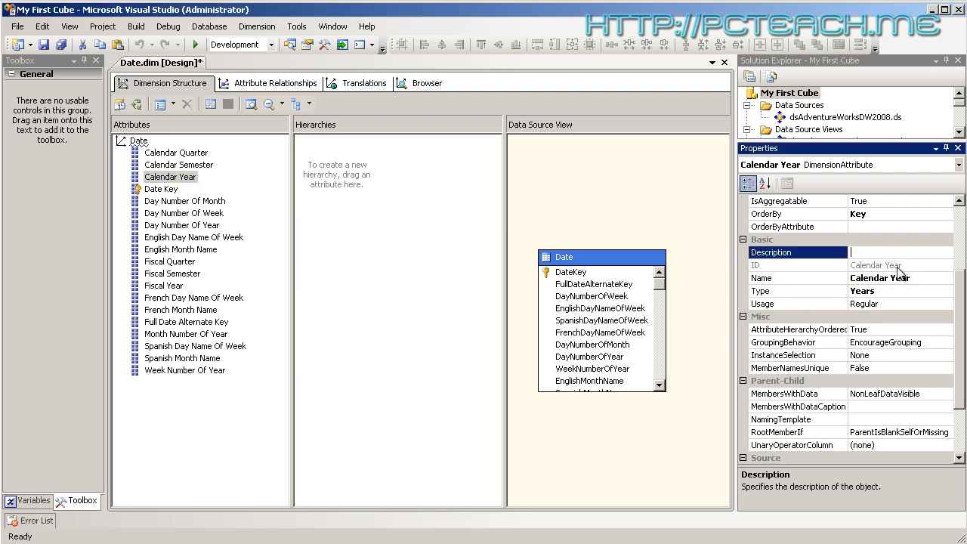
Check the Type property of the Day Number Of Month and Fiscal Quarter attributes
{"action": "left_click", "coordinate": [179, 201]}
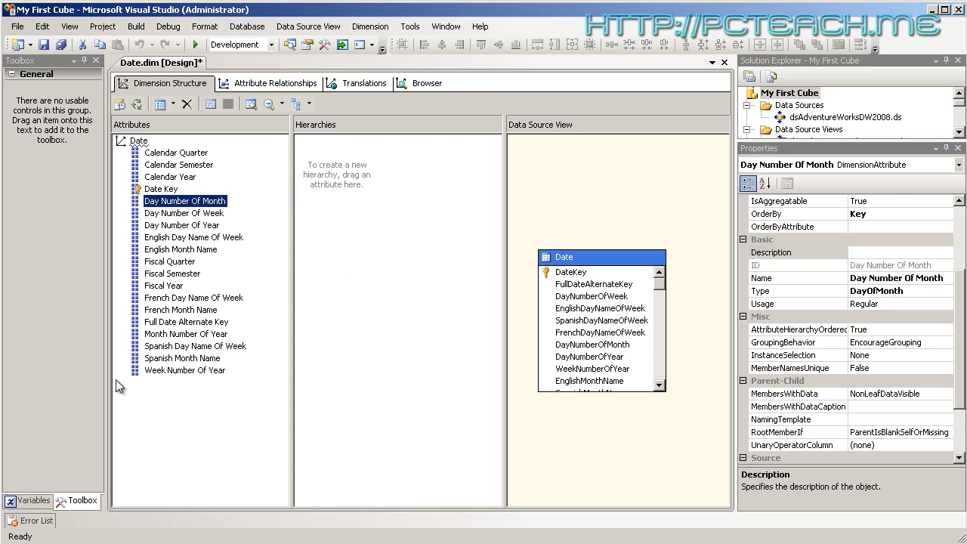
{"action": "left_click", "coordinate": [161, 266]}
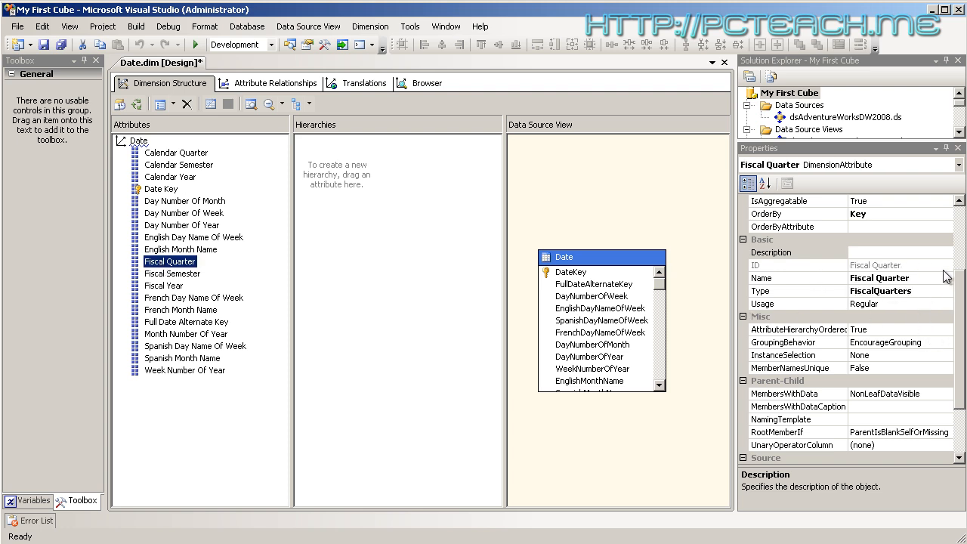
{"action": "left_click_drag", "start_coordinate": [962, 309], "coordinate": [962, 227]}
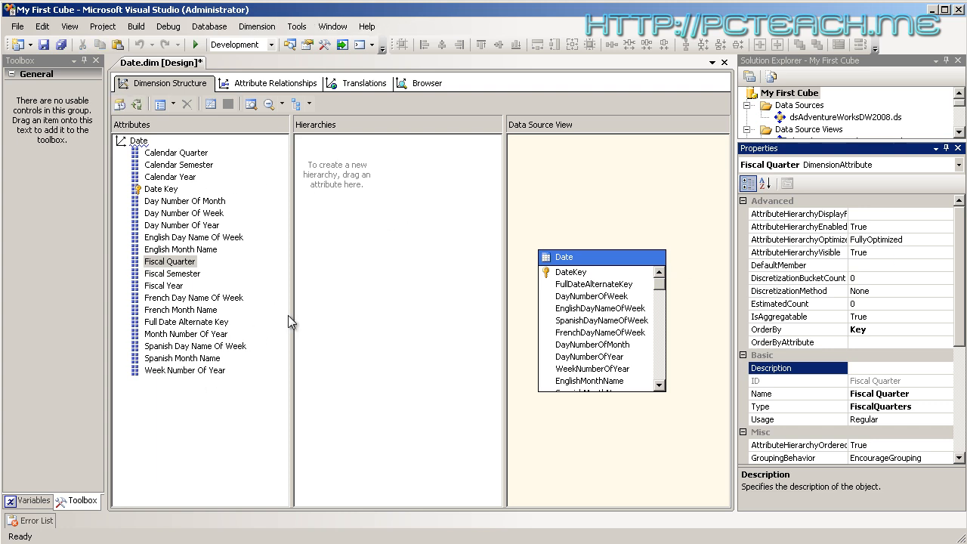
Narrow the Attributes pane and create a hierarchy with the levels Calendar Year, Calendar Semester and Calendar Quarter
{"action": "left_click_drag", "start_coordinate": [292, 307], "coordinate": [278, 316]}
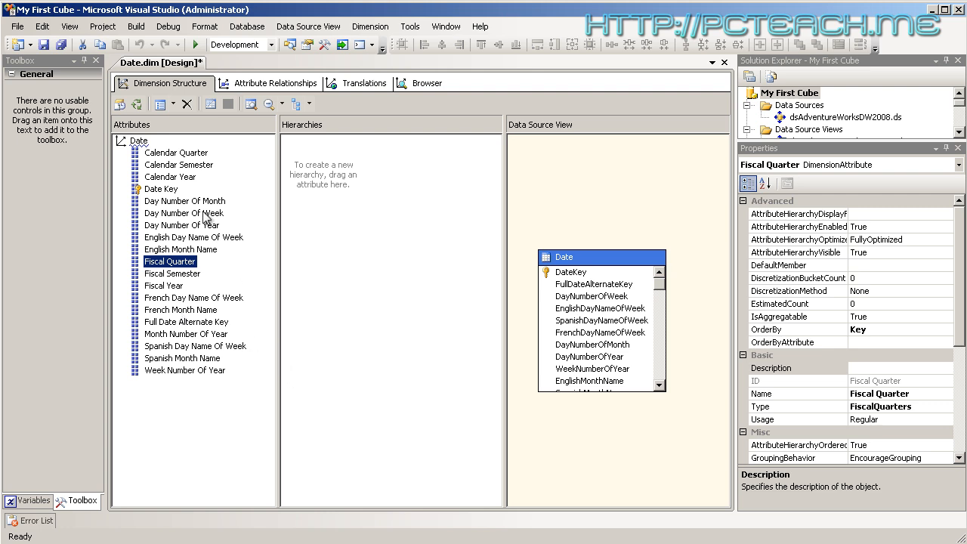
{"action": "left_click", "coordinate": [159, 178]}
{"action": "left_click_drag", "start_coordinate": [157, 181], "coordinate": [364, 188]}
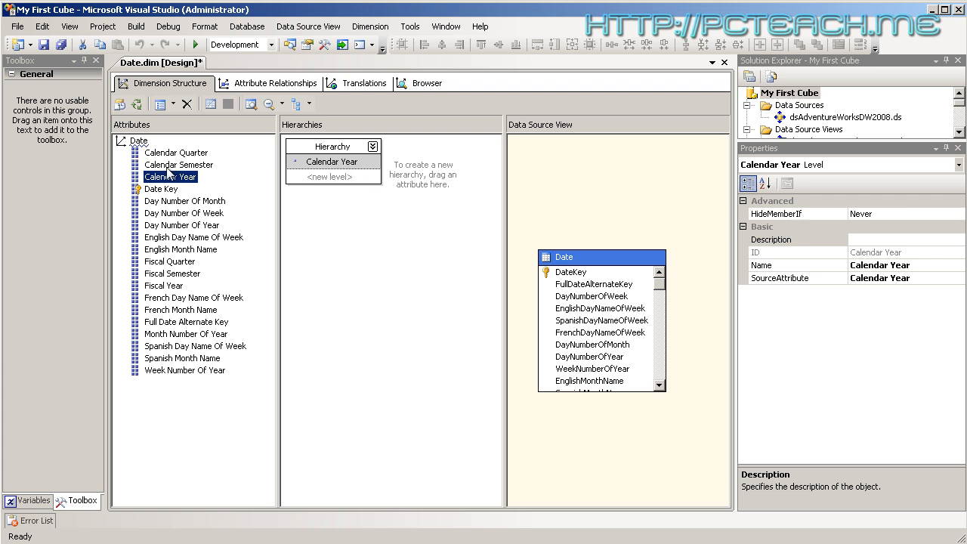
{"action": "left_click_drag", "start_coordinate": [168, 166], "coordinate": [336, 181]}
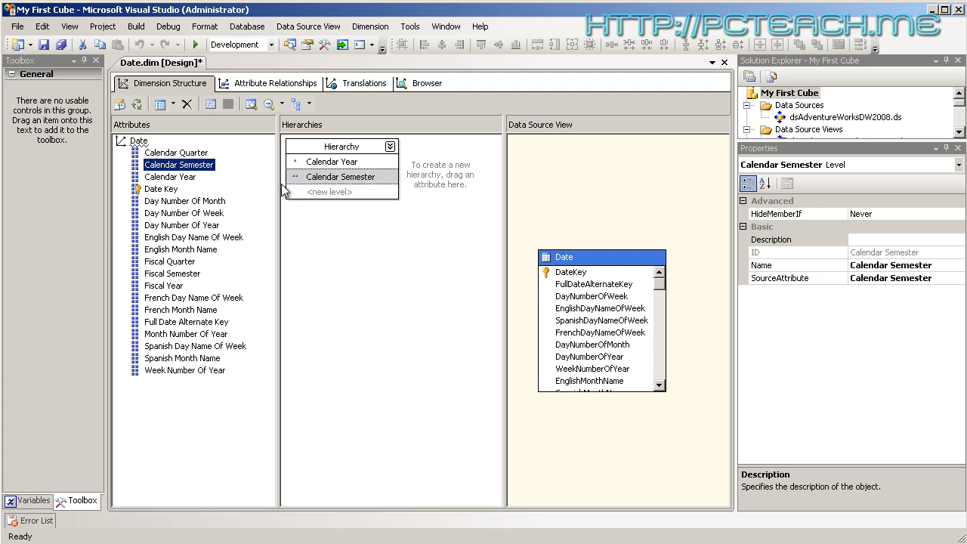
{"action": "left_click_drag", "start_coordinate": [189, 153], "coordinate": [341, 191]}
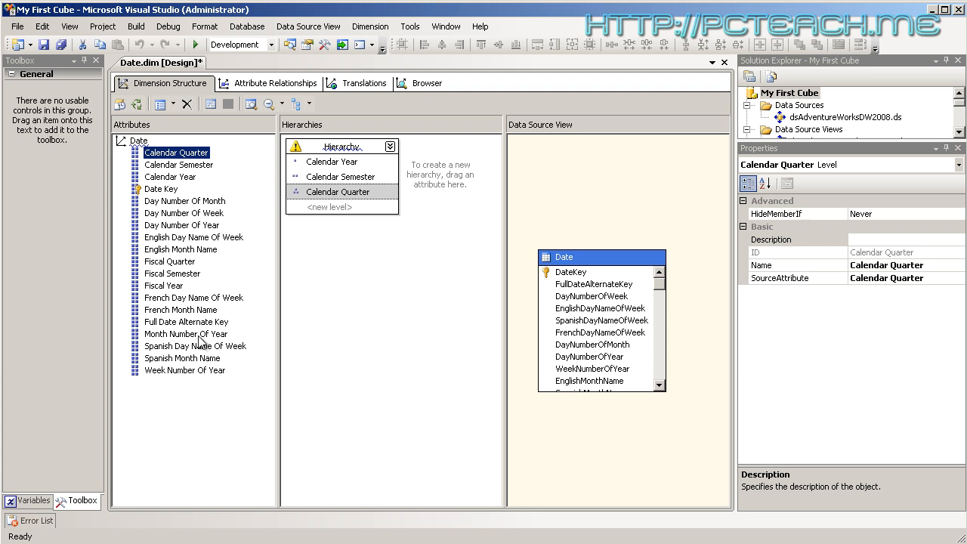
Add English Month Name as the level below Calendar Quarter in the hierarchy and rename the level as Month
{"action": "left_click_drag", "start_coordinate": [173, 255], "coordinate": [354, 213]}
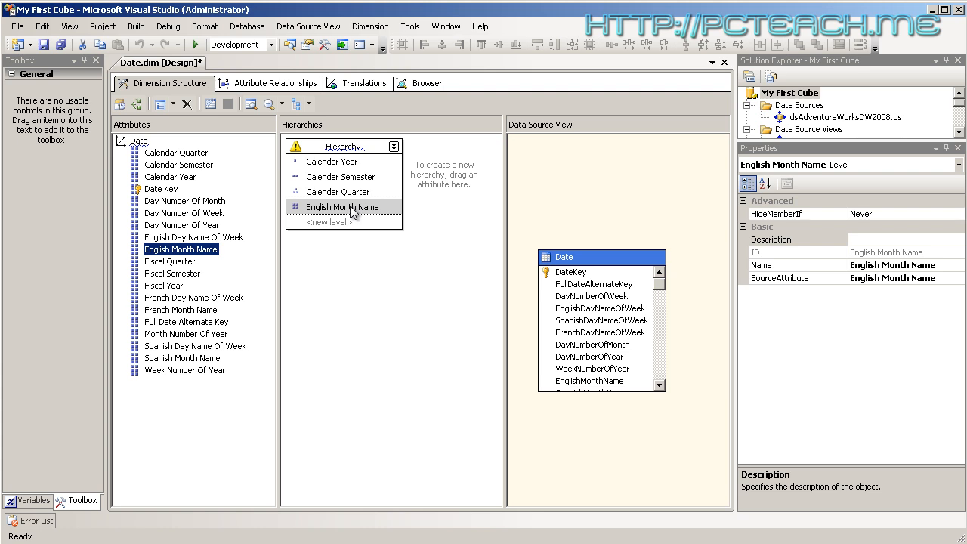
{"action": "left_click", "coordinate": [375, 207]}
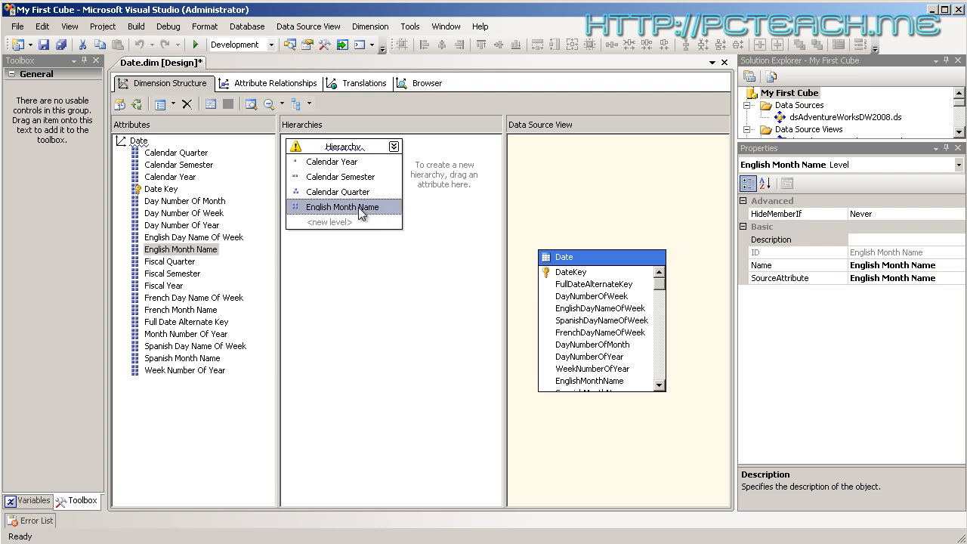
{"action": "left_click", "coordinate": [357, 207]}
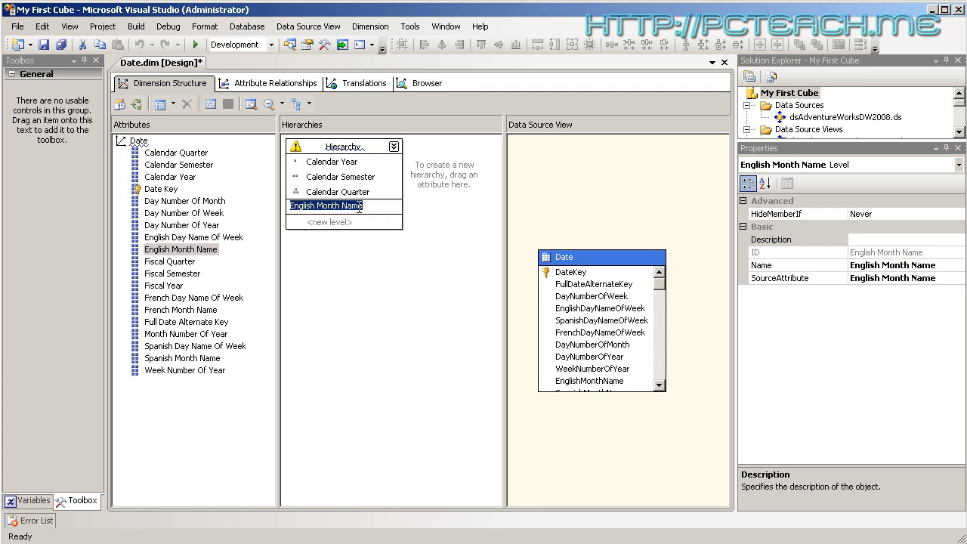
{"action": "type", "text": "Month"}
{"action": "key", "text": "Return"}
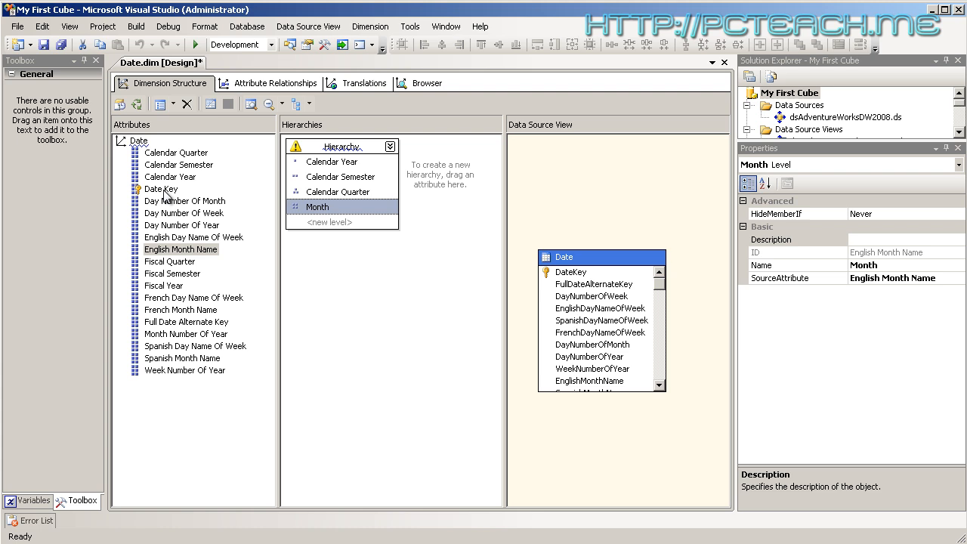
Add Full Date Alternate Key as the level below Month in the hierarchy and rename the level as Date
{"action": "left_click_drag", "start_coordinate": [596, 285], "coordinate": [544, 288]}
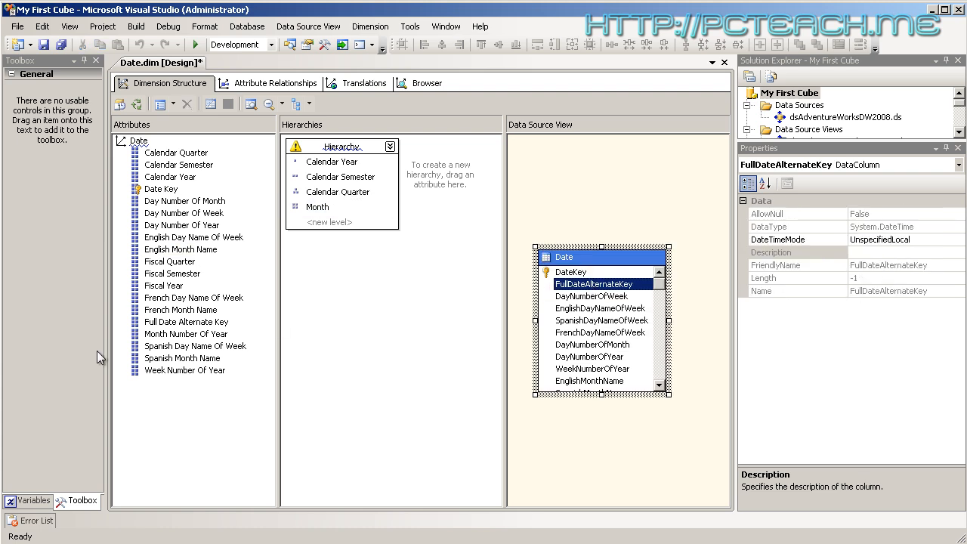
{"action": "left_click_drag", "start_coordinate": [182, 322], "coordinate": [346, 223]}
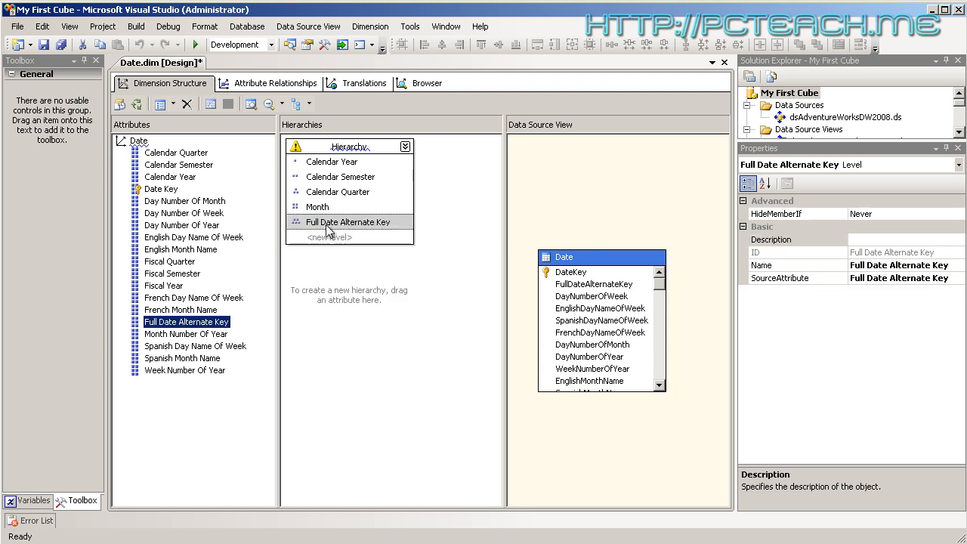
{"action": "left_click", "coordinate": [346, 221]}
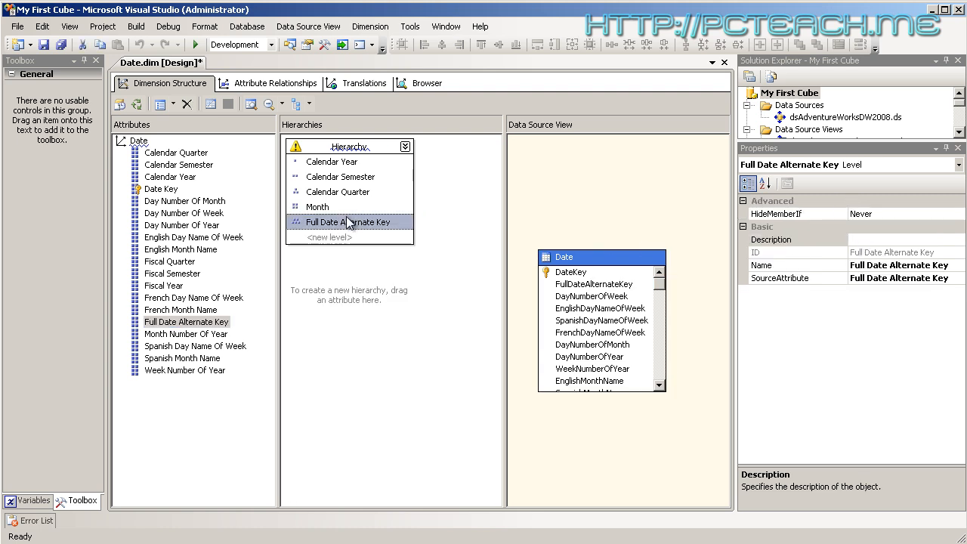
{"action": "left_click", "coordinate": [341, 220]}
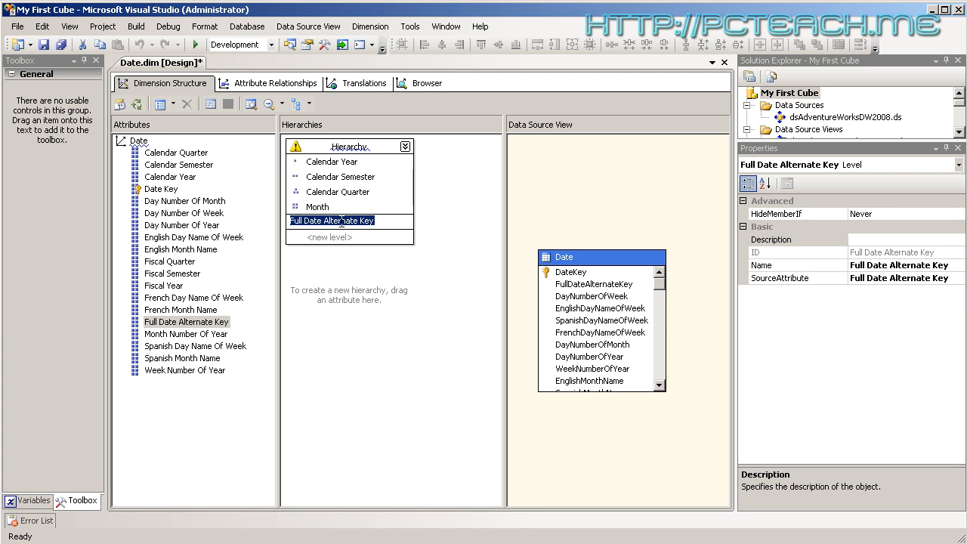
{"action": "type", "text": "Date"}
{"action": "key", "text": "Return"}
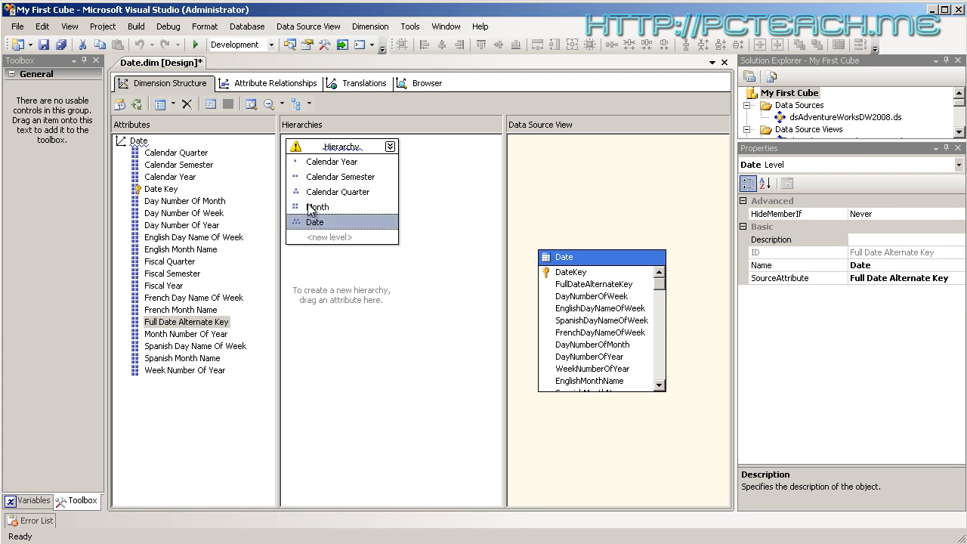
Rename the hierarchy as Dates
{"action": "left_click", "coordinate": [342, 149]}
{"action": "left_click", "coordinate": [347, 148]}
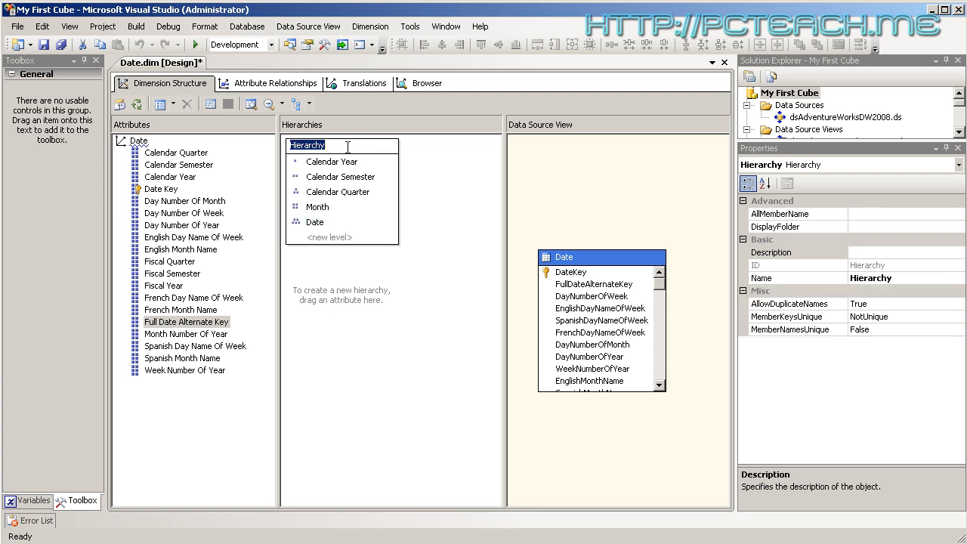
{"action": "type", "text": "Dates"}
{"action": "key", "text": "Return"}
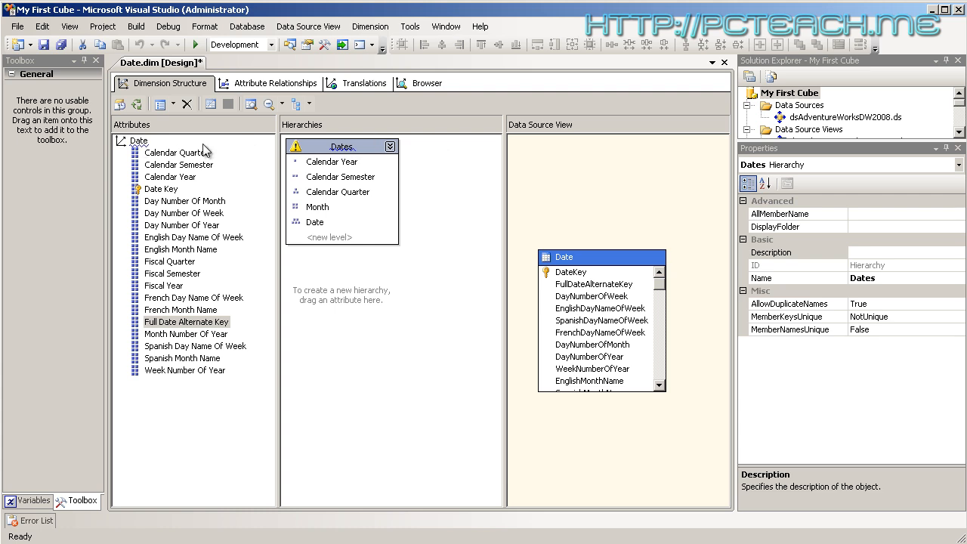
Build and deploy the project with the impersonation account password, and process the Date dimension with Process Full
{"action": "left_click", "coordinate": [137, 105]}
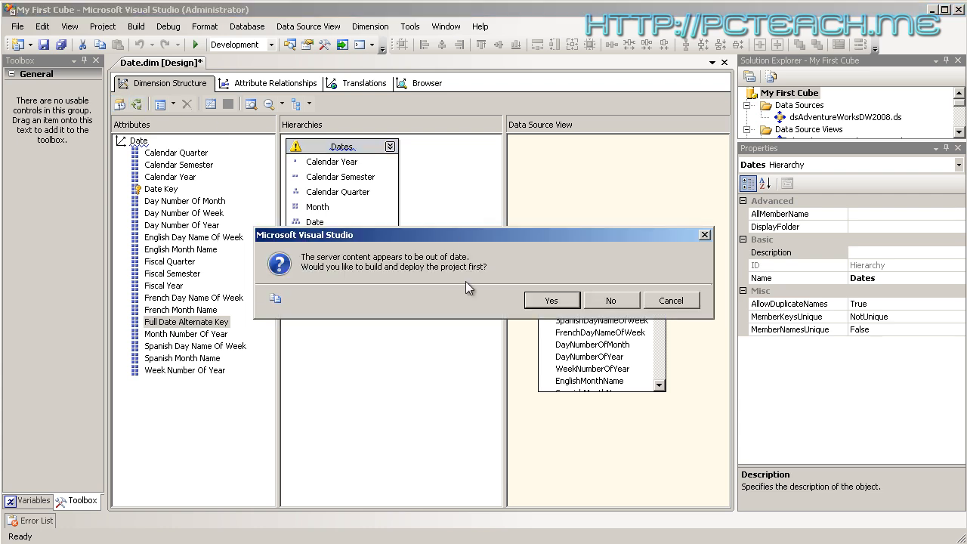
{"action": "left_click", "coordinate": [551, 300]}
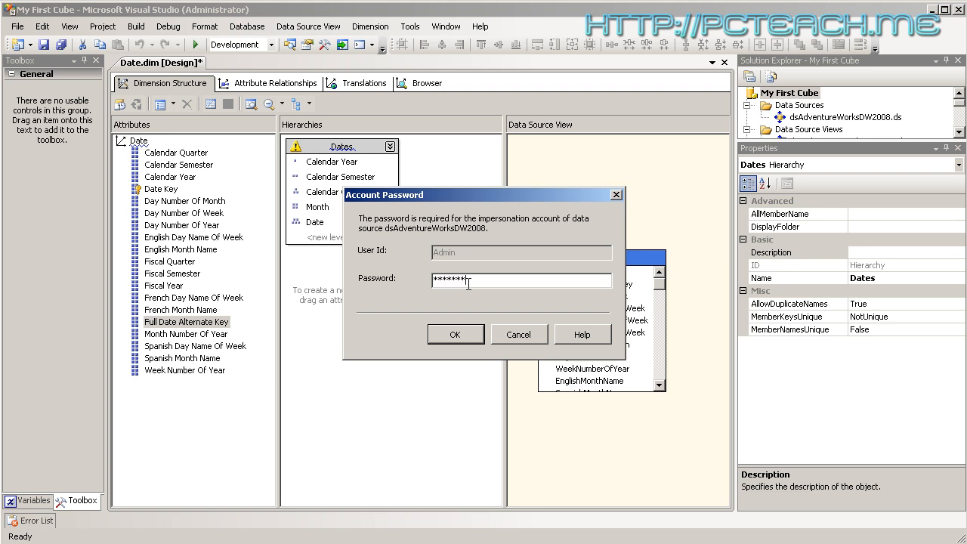
{"action": "key", "text": "Return"}
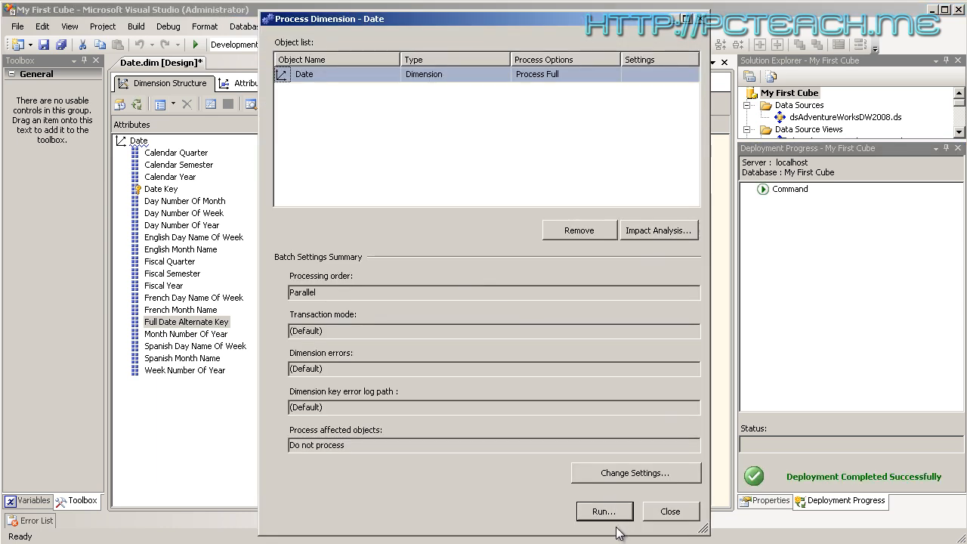
{"action": "left_click", "coordinate": [605, 513]}
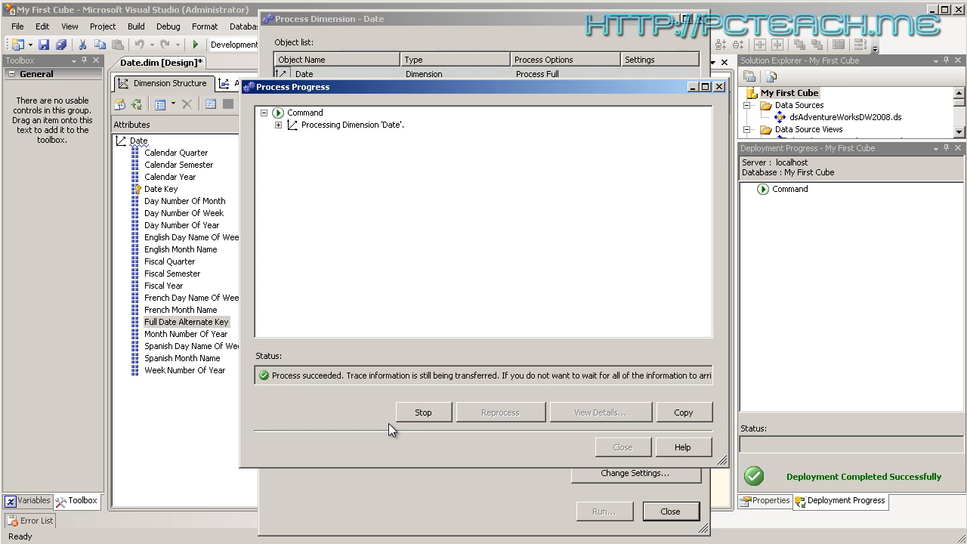
{"action": "left_click", "coordinate": [623, 447]}
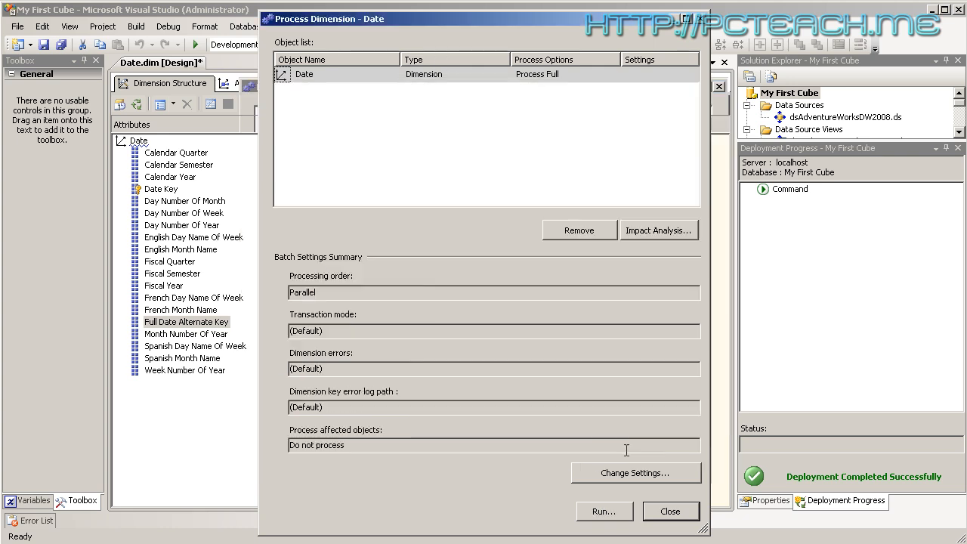
{"action": "left_click", "coordinate": [670, 512]}
Browse the Dates hierarchy of the Date dimension and expand its All member to list the years
{"action": "left_click", "coordinate": [425, 85]}
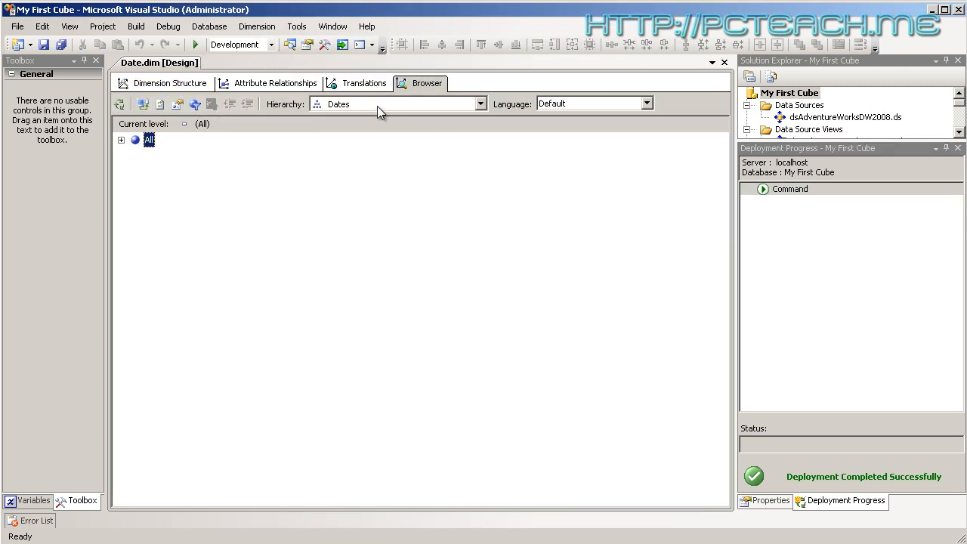
{"action": "left_click", "coordinate": [310, 106]}
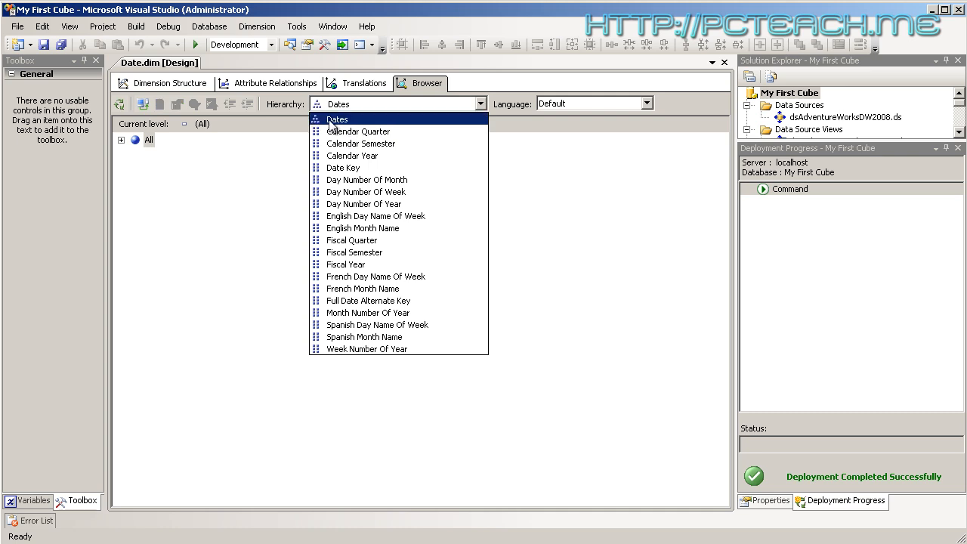
{"action": "left_click", "coordinate": [330, 121]}
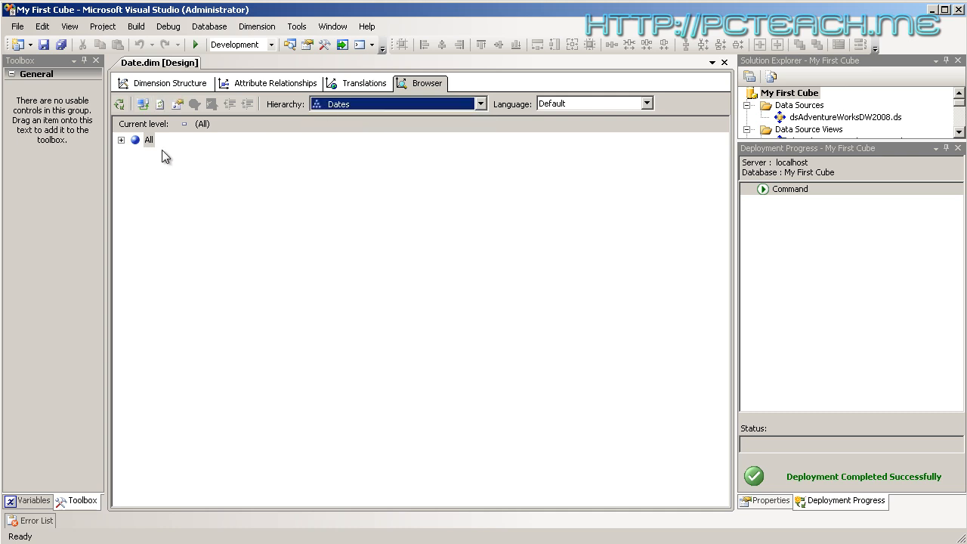
{"action": "left_click", "coordinate": [121, 141]}
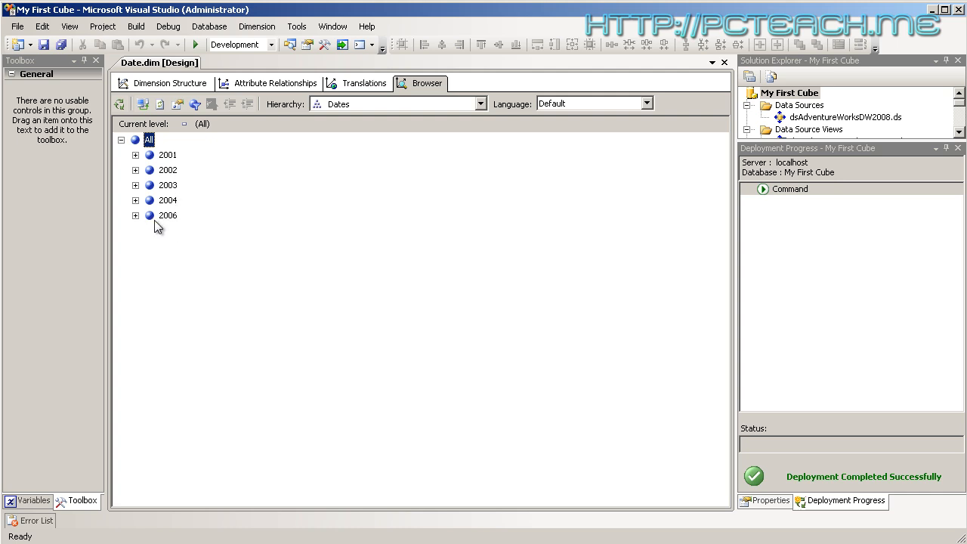
Expand the year 2004 in the Dates hierarchy through its semesters and quarters down to the months
{"action": "left_click", "coordinate": [136, 201]}
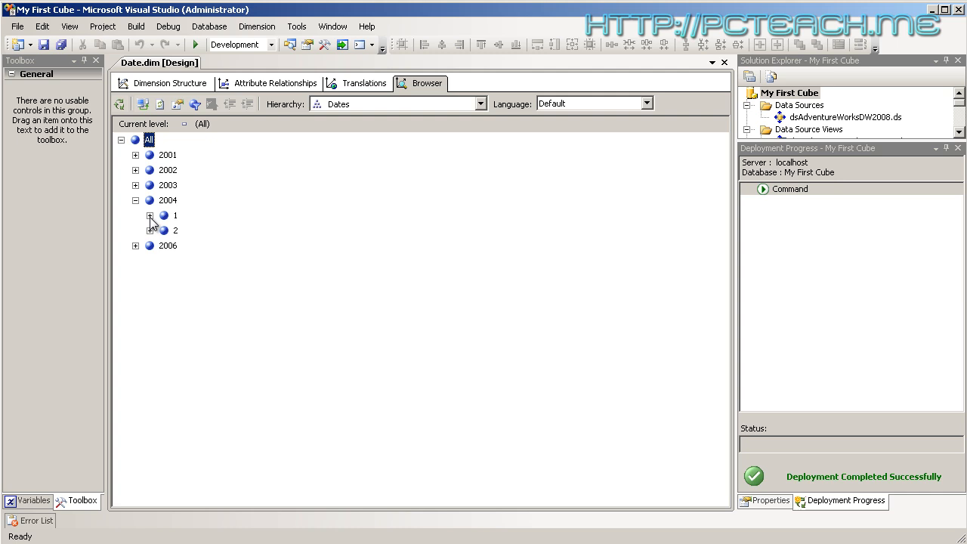
{"action": "left_click", "coordinate": [150, 216]}
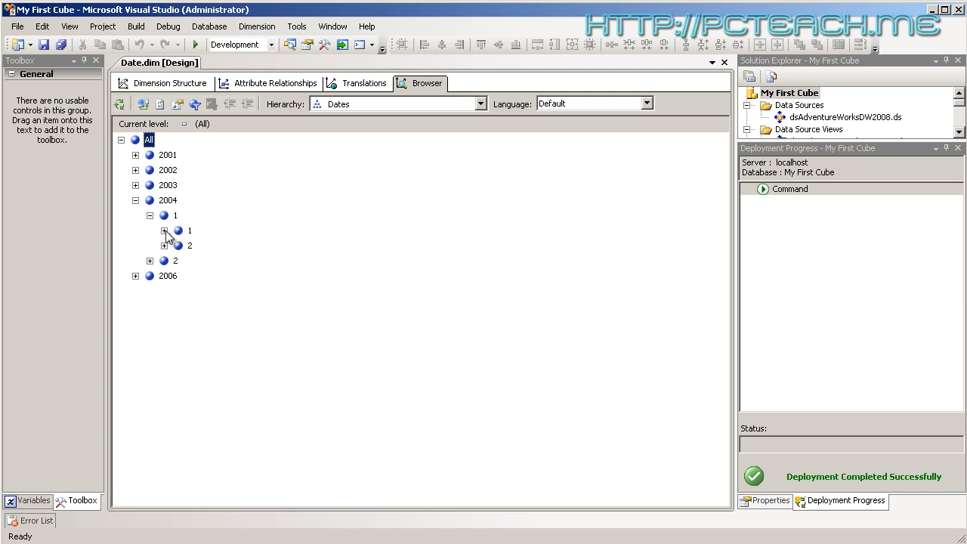
{"action": "left_click", "coordinate": [164, 231]}
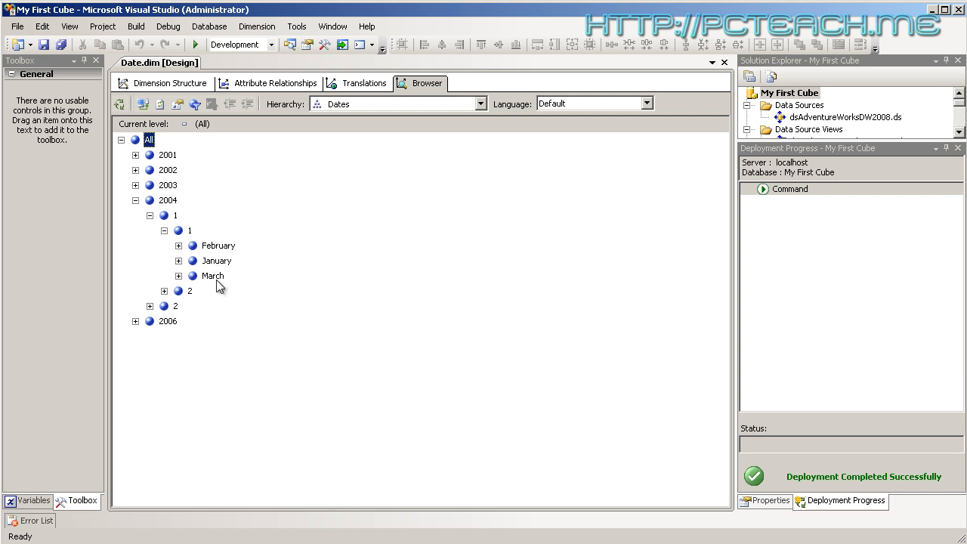
{"action": "left_click", "coordinate": [164, 292]}
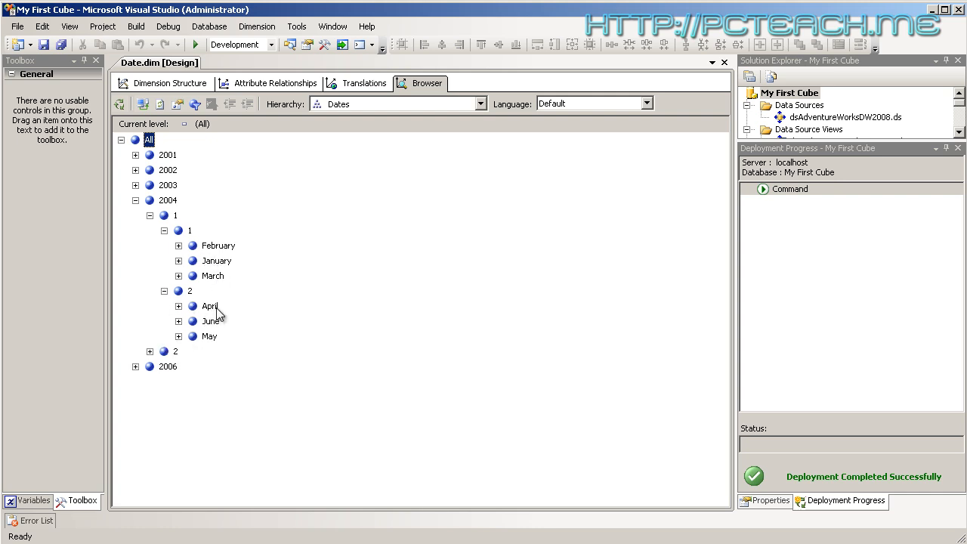
{"action": "left_click", "coordinate": [150, 351]}
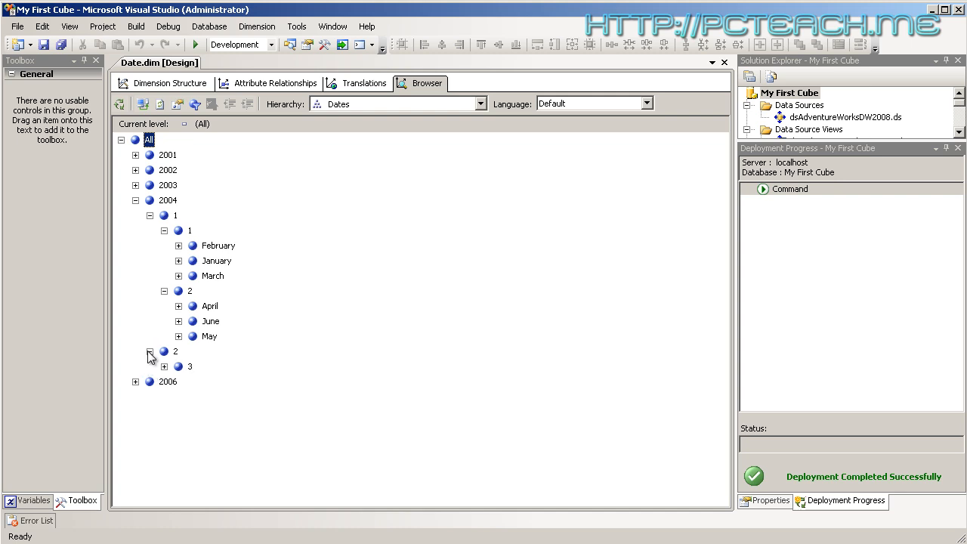
{"action": "left_click", "coordinate": [163, 366]}
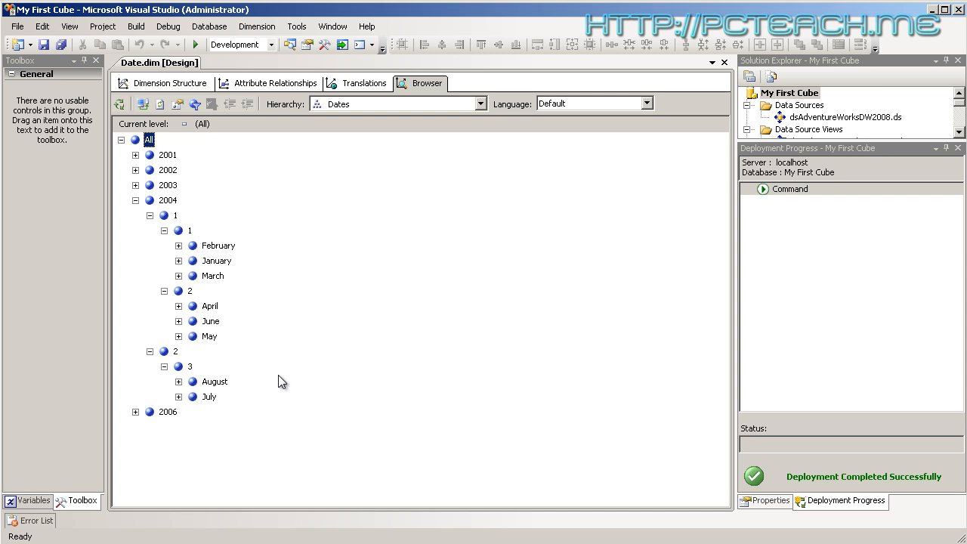
Check which hierarchy level the year, semester, quarter and month members under 2004 belong to
{"action": "left_click", "coordinate": [167, 200]}
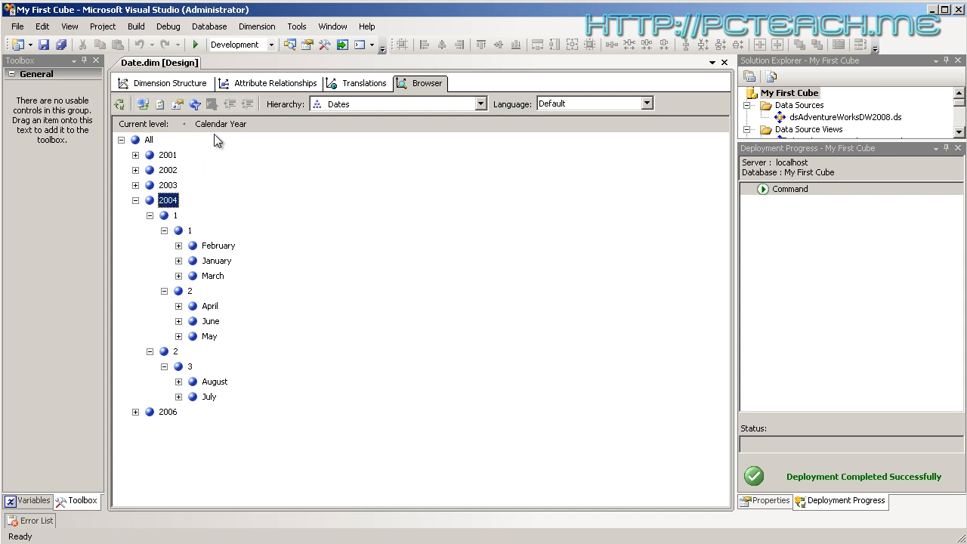
{"action": "left_click", "coordinate": [175, 216]}
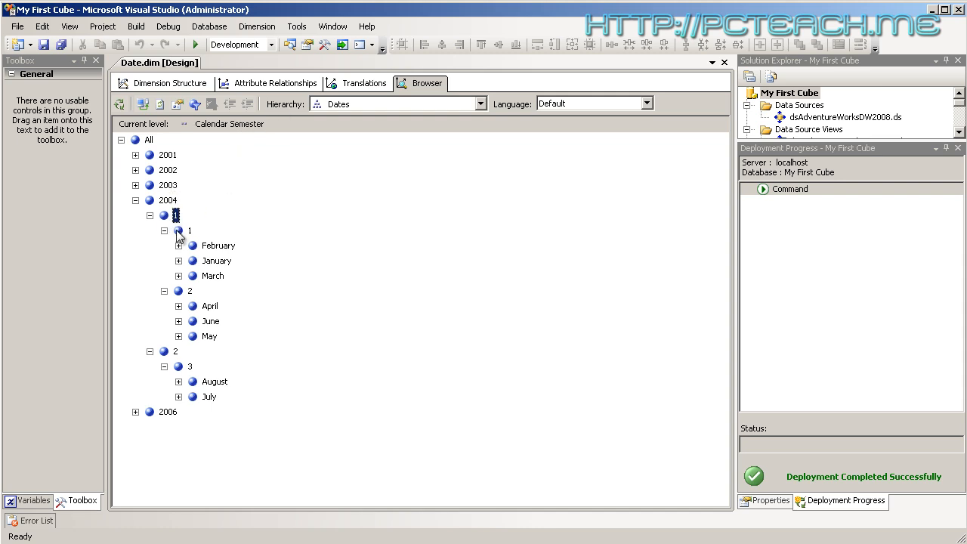
{"action": "left_click", "coordinate": [178, 231]}
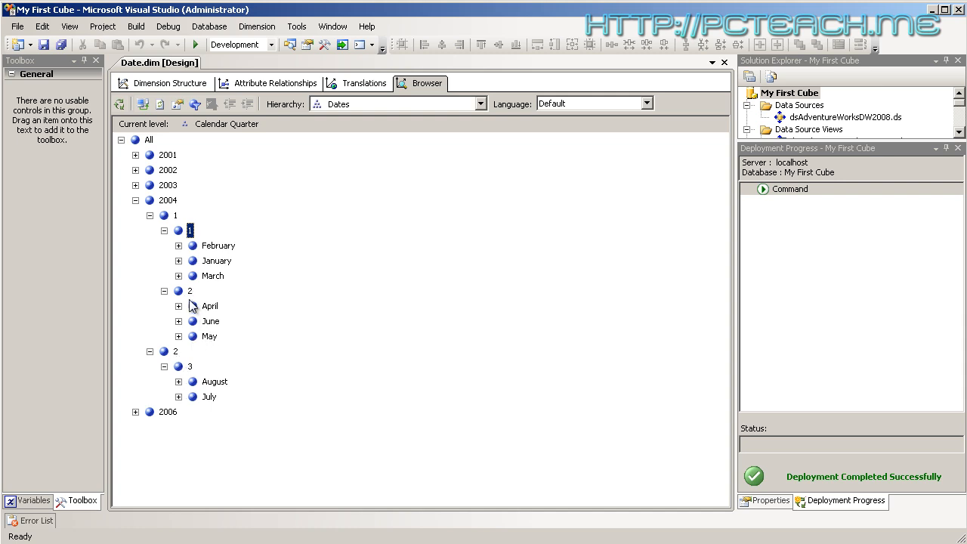
{"action": "left_click", "coordinate": [195, 385]}
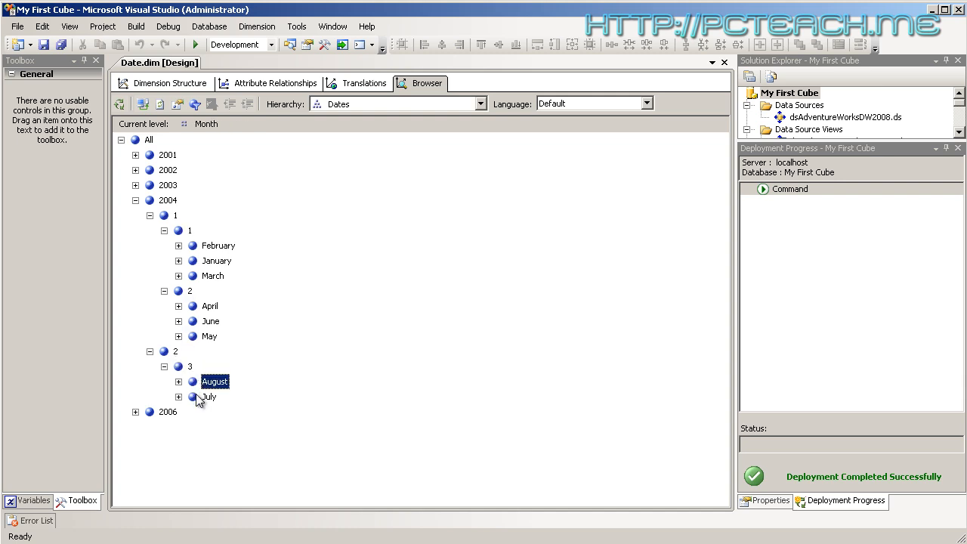
{"action": "left_click", "coordinate": [197, 395]}
{"action": "left_click", "coordinate": [205, 380]}
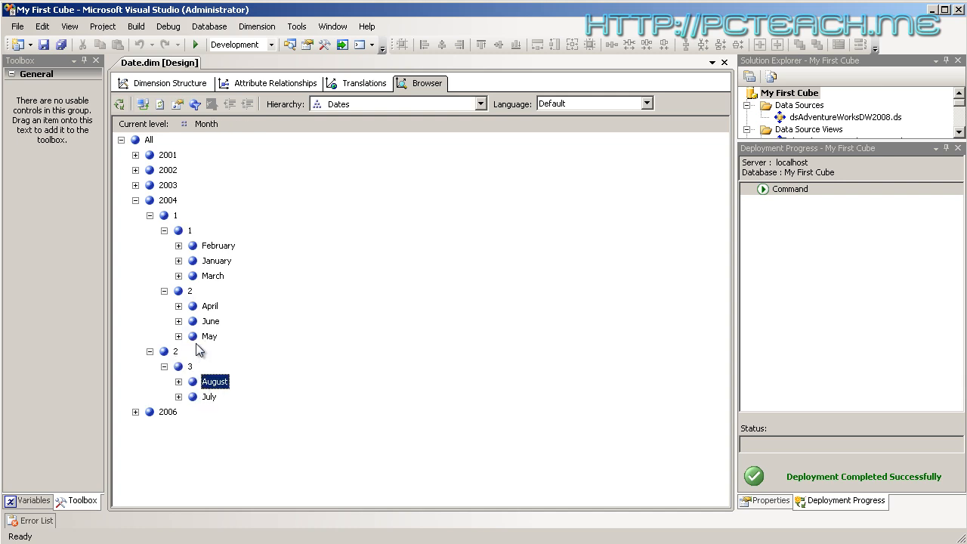
{"action": "left_click", "coordinate": [210, 246]}
{"action": "left_click", "coordinate": [189, 231]}
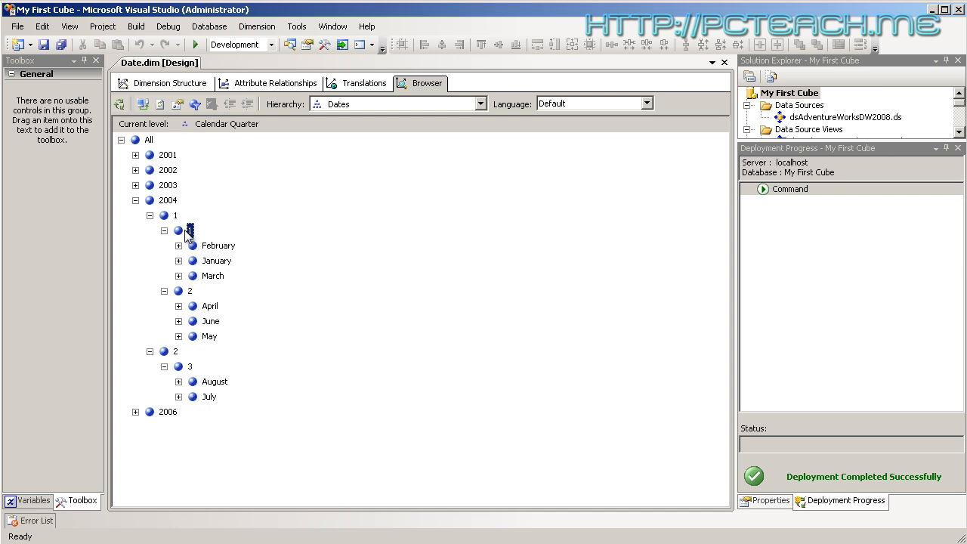
Open the Customer dimension from the project's dimensions and process it with Process Update
{"action": "left_click", "coordinate": [181, 84]}
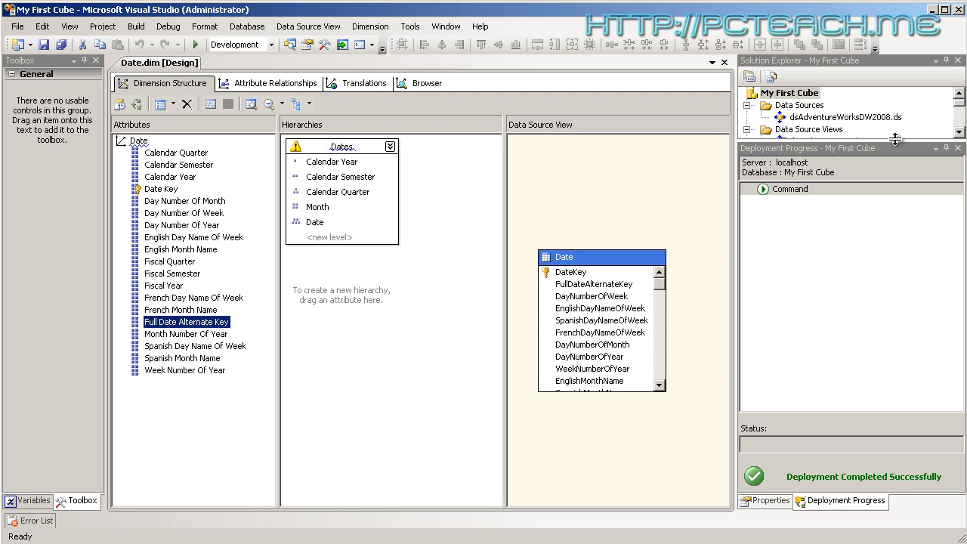
{"action": "left_click_drag", "start_coordinate": [895, 139], "coordinate": [895, 337]}
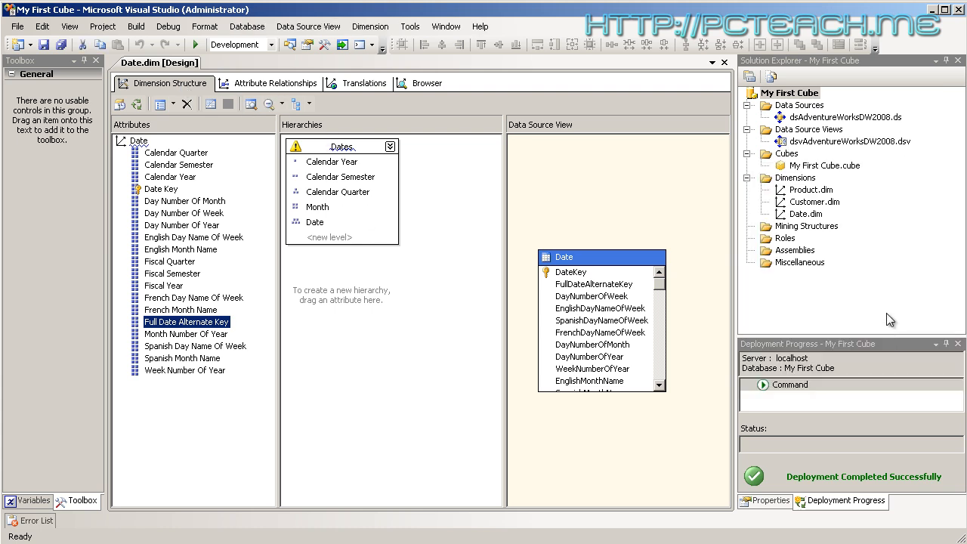
{"action": "double_click", "coordinate": [814, 202]}
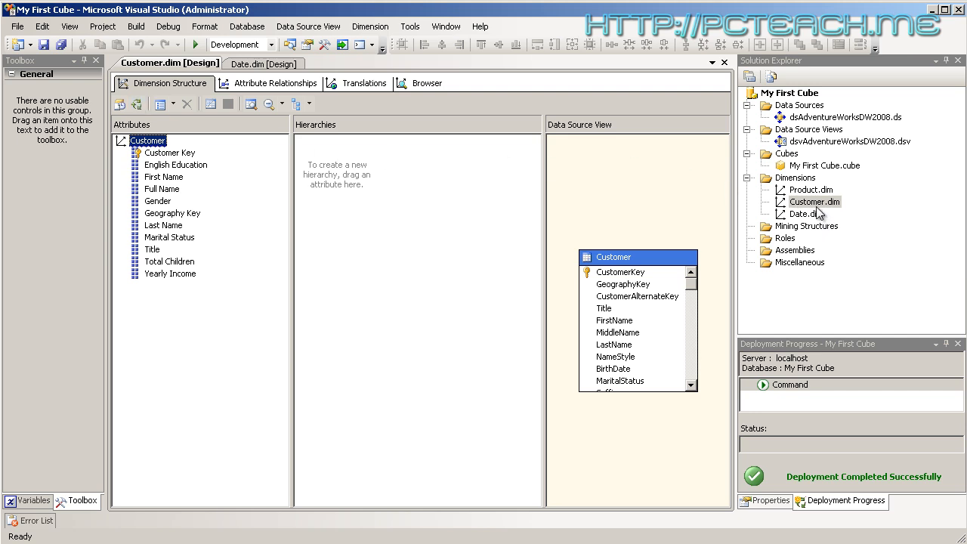
{"action": "left_click", "coordinate": [136, 106]}
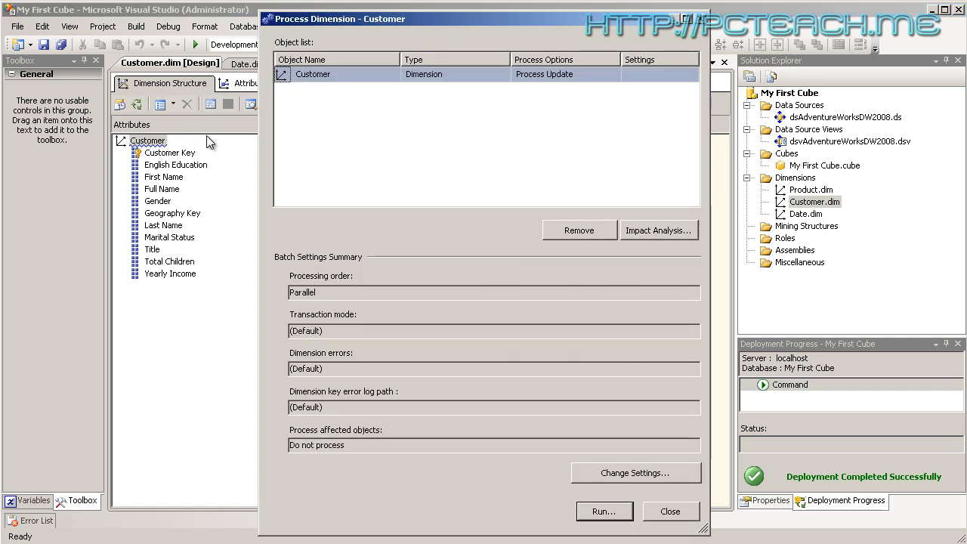
{"action": "left_click", "coordinate": [611, 513]}
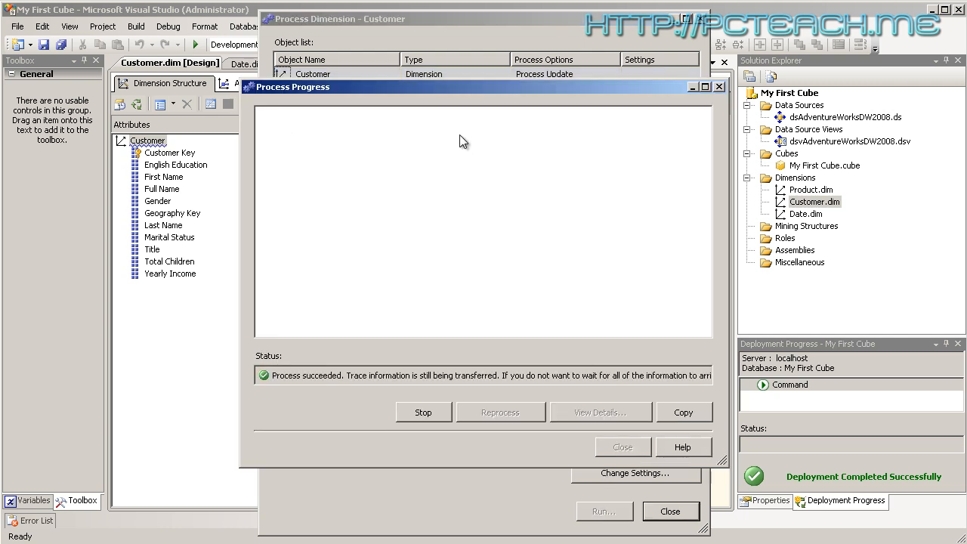
Examine how many rows were read for each Customer attribute in the processing details, and close the processing dialogs
{"action": "left_click", "coordinate": [278, 125]}
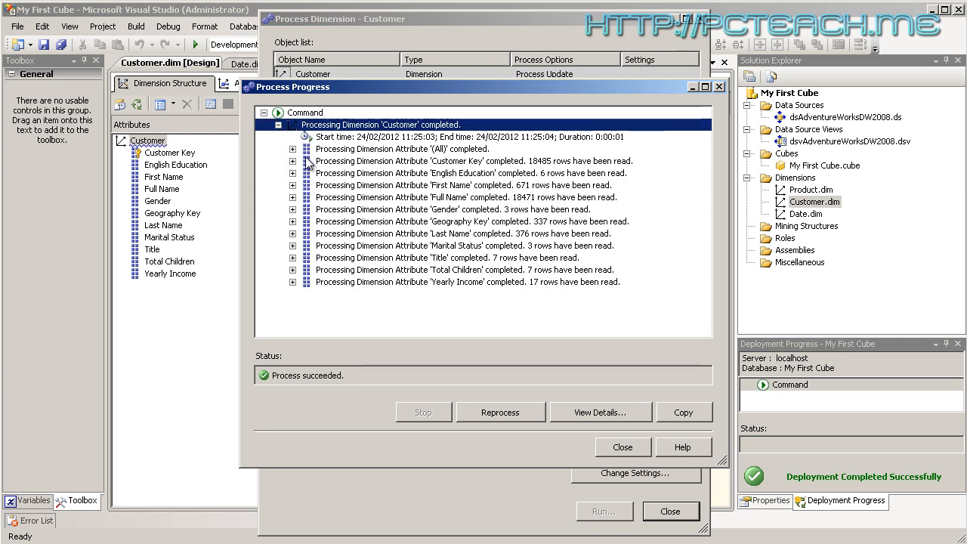
{"action": "left_click", "coordinate": [475, 163]}
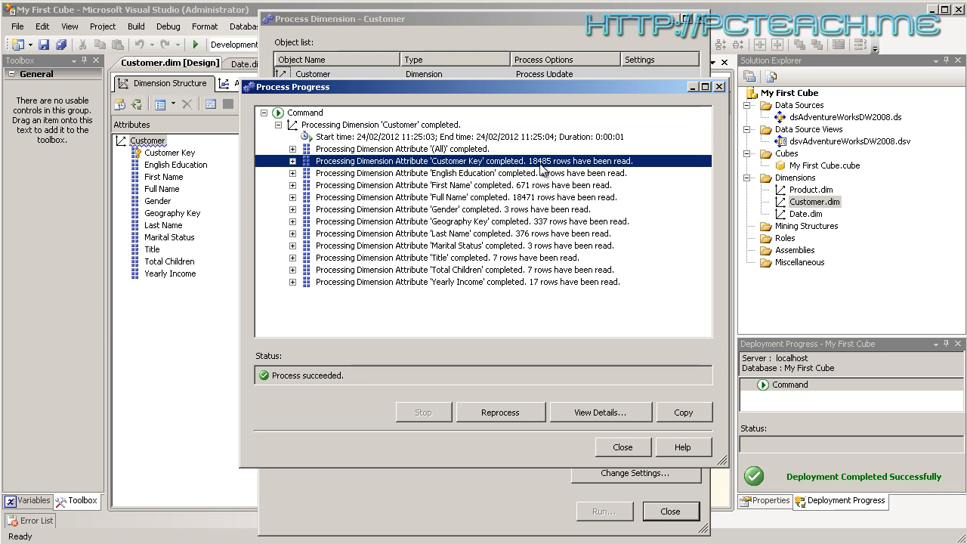
{"action": "left_click", "coordinate": [410, 248]}
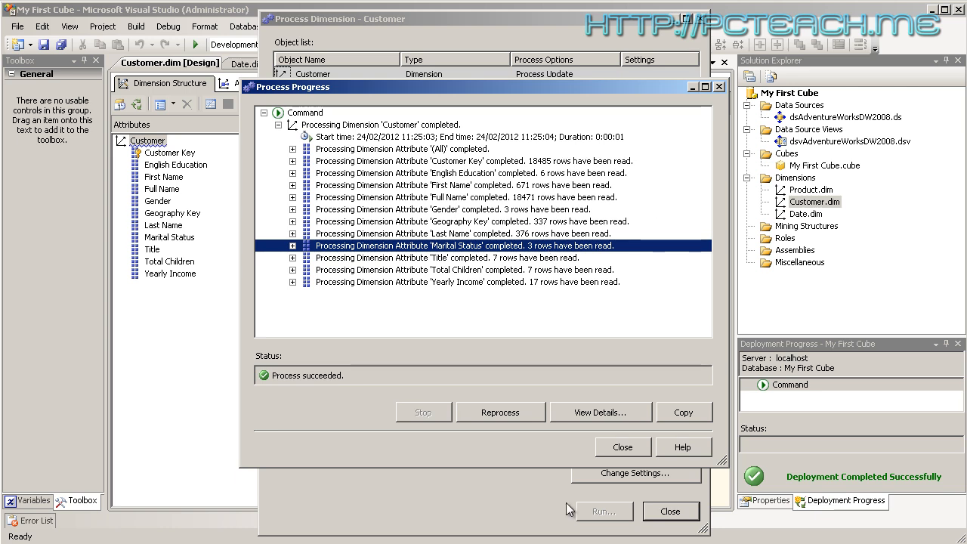
{"action": "left_click", "coordinate": [622, 446]}
{"action": "left_click", "coordinate": [669, 511]}
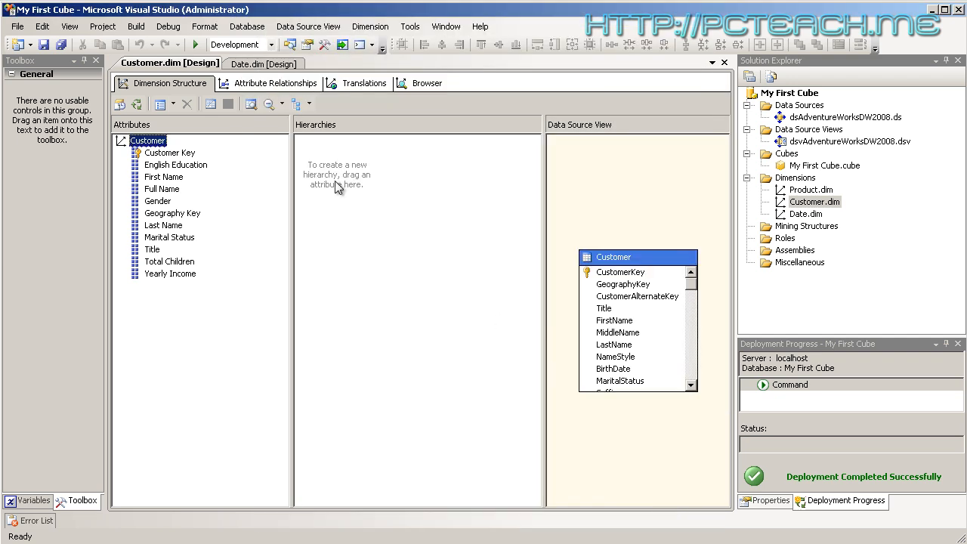
Browse the Date dimension again, collapse 2004 and expand 2001 through semester 2 and quarter 3 to its months
{"action": "left_click", "coordinate": [258, 64]}
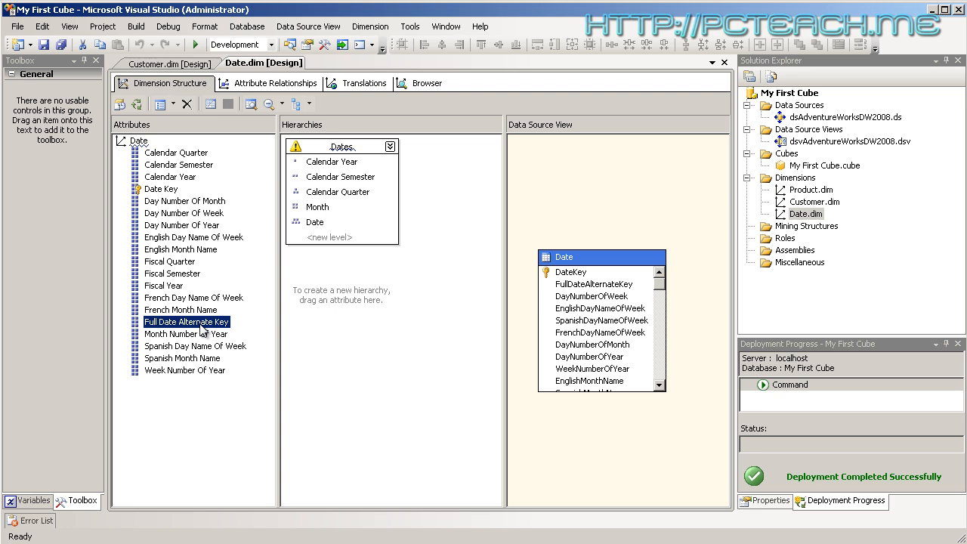
{"action": "left_click", "coordinate": [420, 83]}
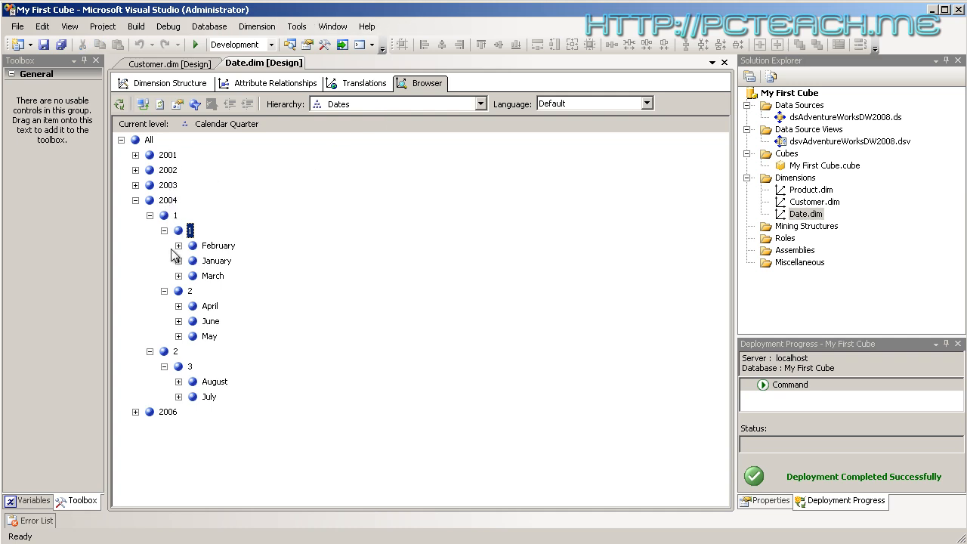
{"action": "left_click", "coordinate": [135, 200]}
{"action": "left_click", "coordinate": [161, 217]}
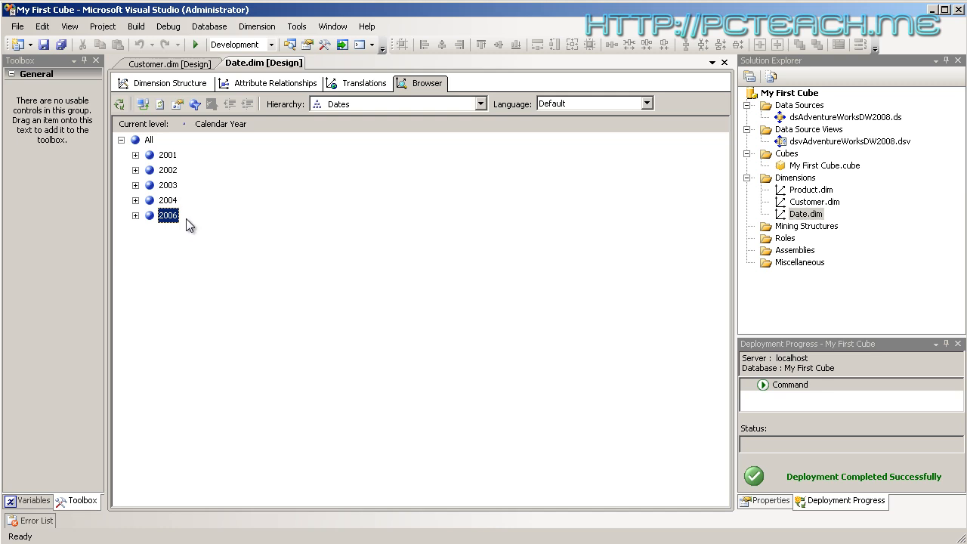
{"action": "left_click", "coordinate": [136, 155]}
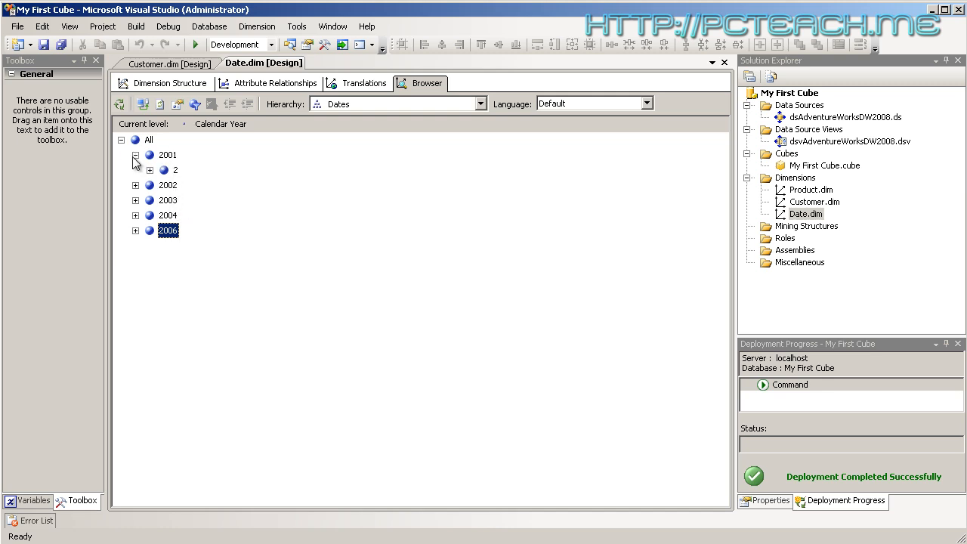
{"action": "left_click", "coordinate": [149, 170]}
{"action": "left_click", "coordinate": [164, 185]}
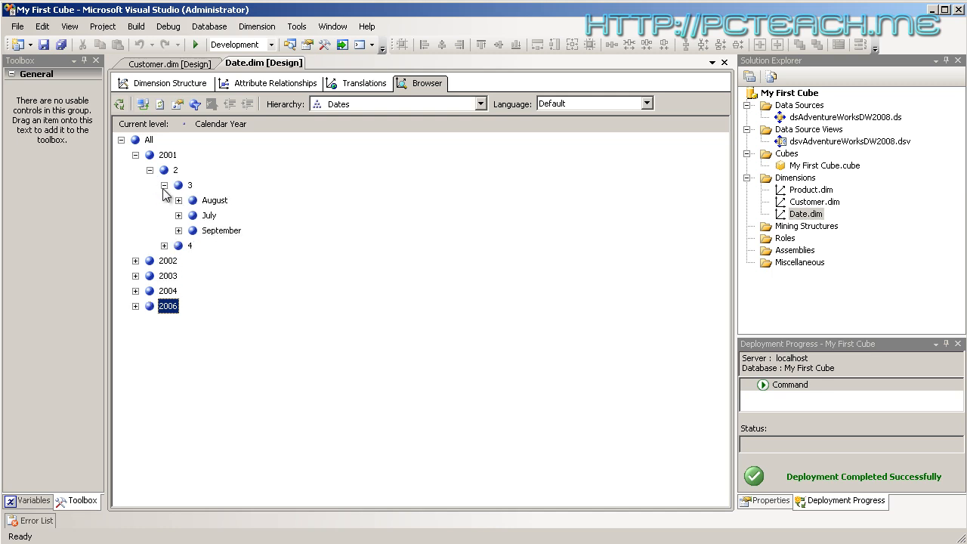
Expand both semesters of 2002 down to the months of quarters 1 and 3, and compare them with semester 2 of 2001
{"action": "left_click", "coordinate": [135, 260]}
{"action": "left_click", "coordinate": [150, 276]}
{"action": "left_click", "coordinate": [164, 290]}
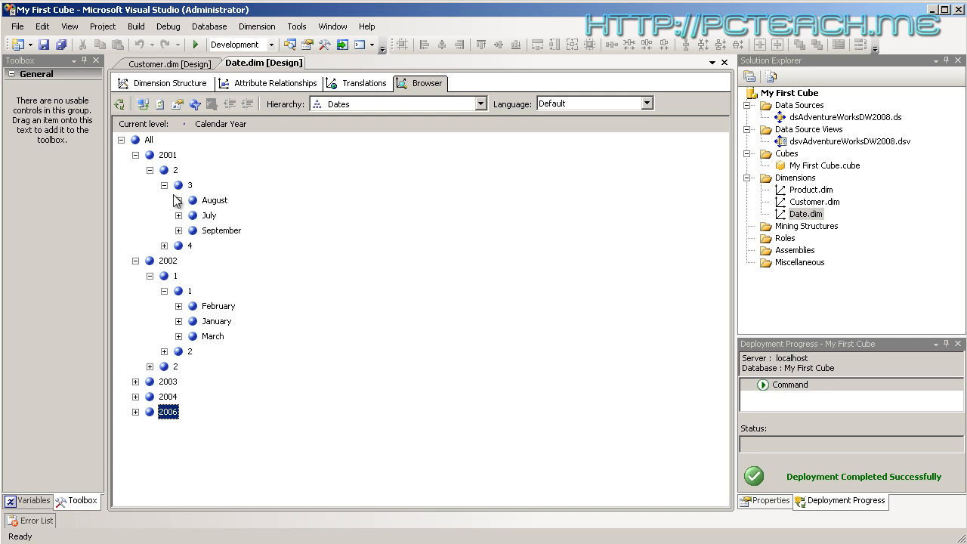
{"action": "left_click", "coordinate": [150, 366]}
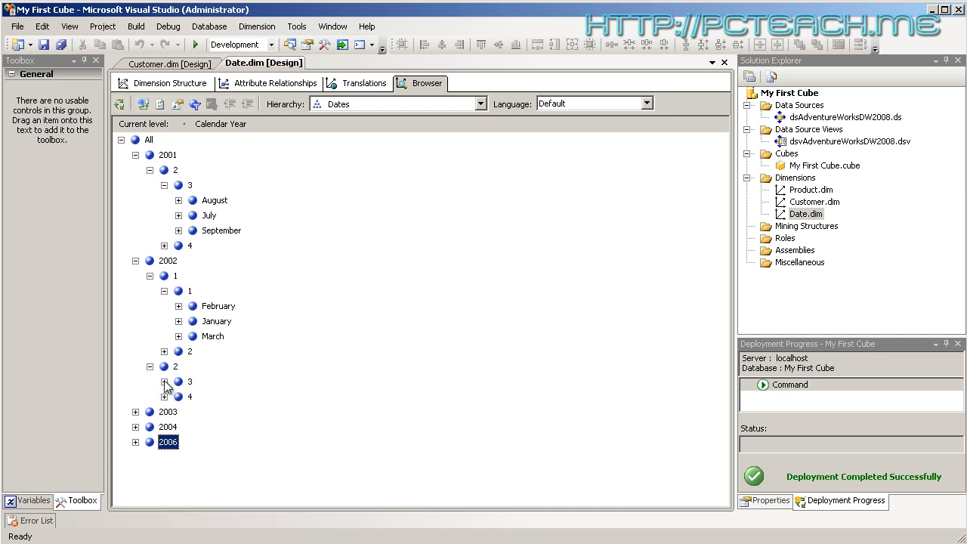
{"action": "left_click", "coordinate": [164, 382]}
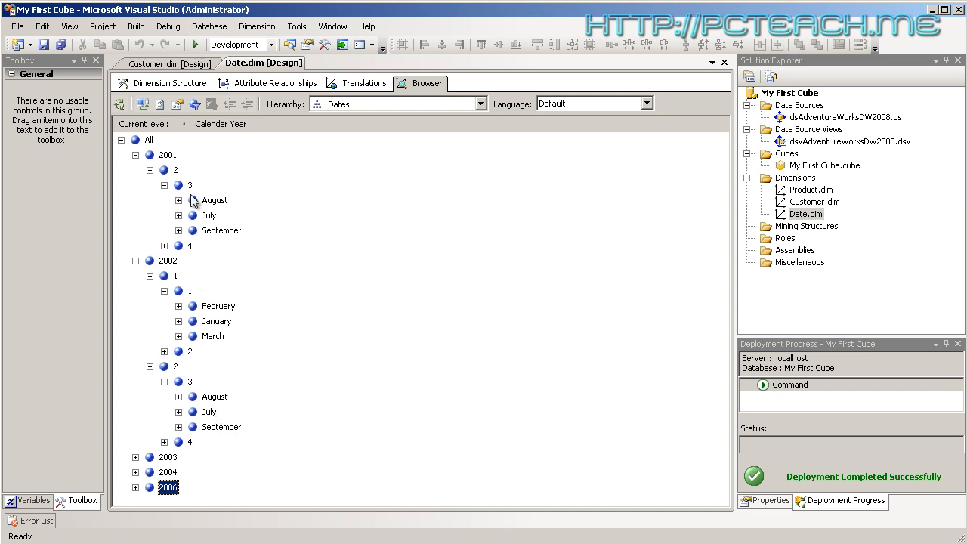
{"action": "left_click", "coordinate": [150, 170]}
{"action": "left_click", "coordinate": [150, 170]}
{"action": "left_click", "coordinate": [149, 170]}
Return to the Date dimension's structure and display the Source properties of the Calendar Semester attribute
{"action": "left_click", "coordinate": [159, 87]}
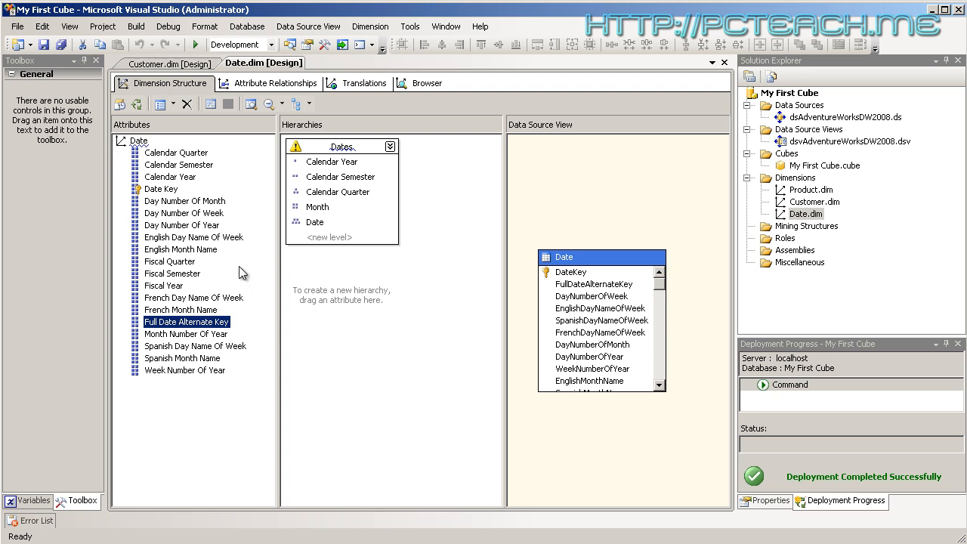
{"action": "left_click", "coordinate": [195, 167]}
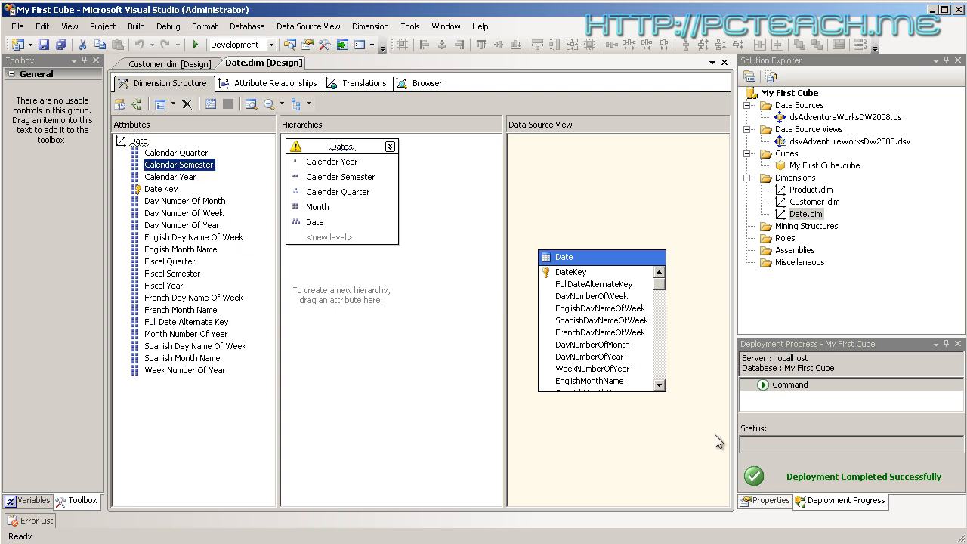
{"action": "left_click", "coordinate": [764, 500]}
{"action": "left_click_drag", "start_coordinate": [809, 337], "coordinate": [812, 203]}
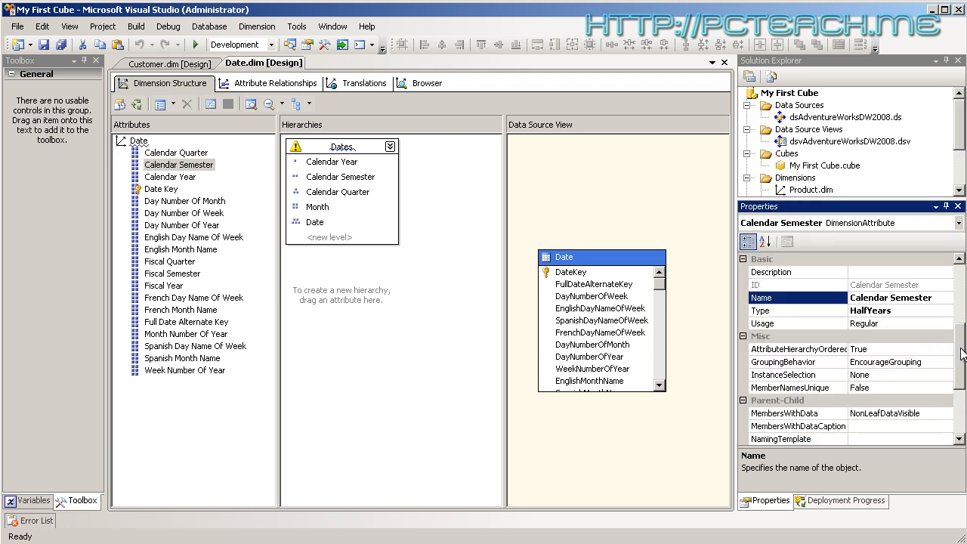
{"action": "left_click_drag", "start_coordinate": [961, 355], "coordinate": [962, 407]}
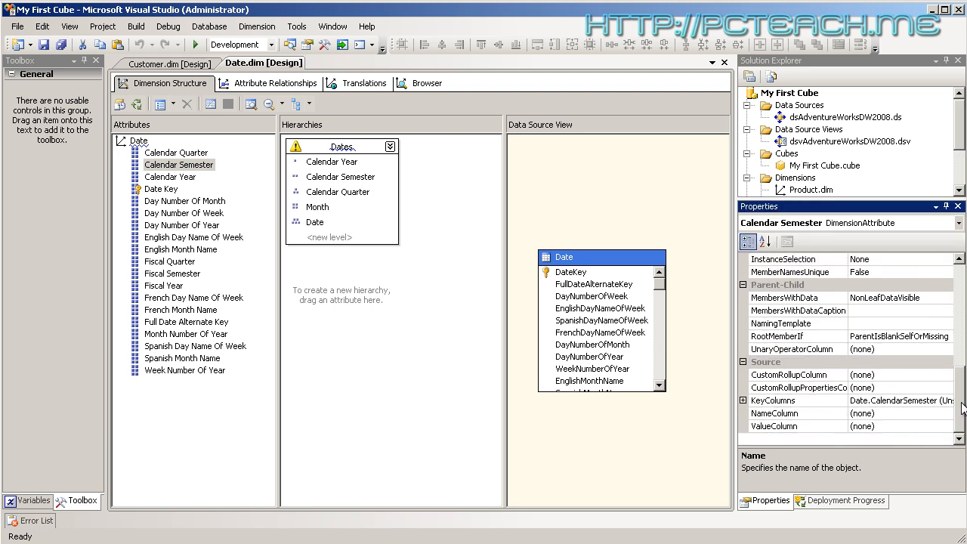
Set Calendar Semester's key columns to CalendarYear followed by CalendarSemester
{"action": "left_click", "coordinate": [875, 401]}
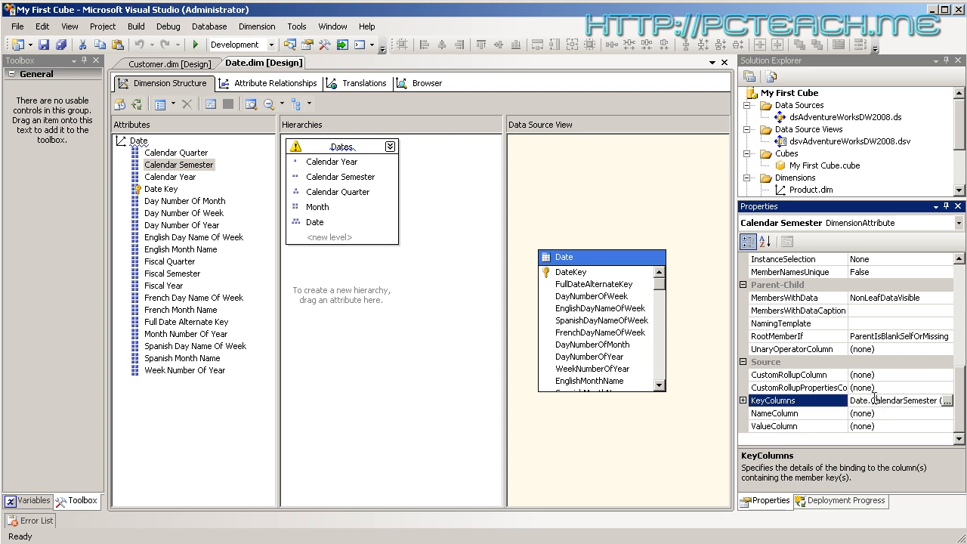
{"action": "left_click", "coordinate": [946, 401]}
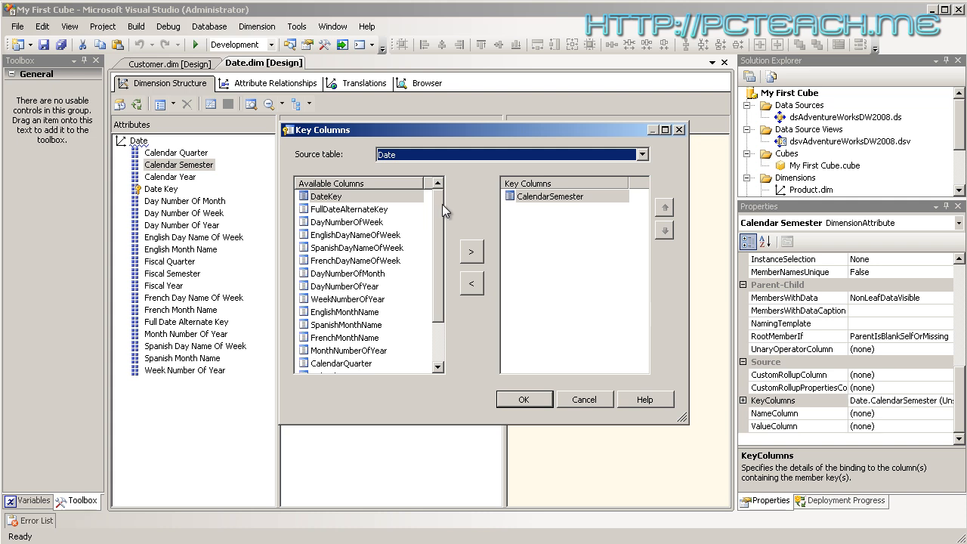
{"action": "scroll", "coordinate": [438, 206], "scroll_direction": "down", "scroll_amount": 1}
{"action": "left_click", "coordinate": [324, 364]}
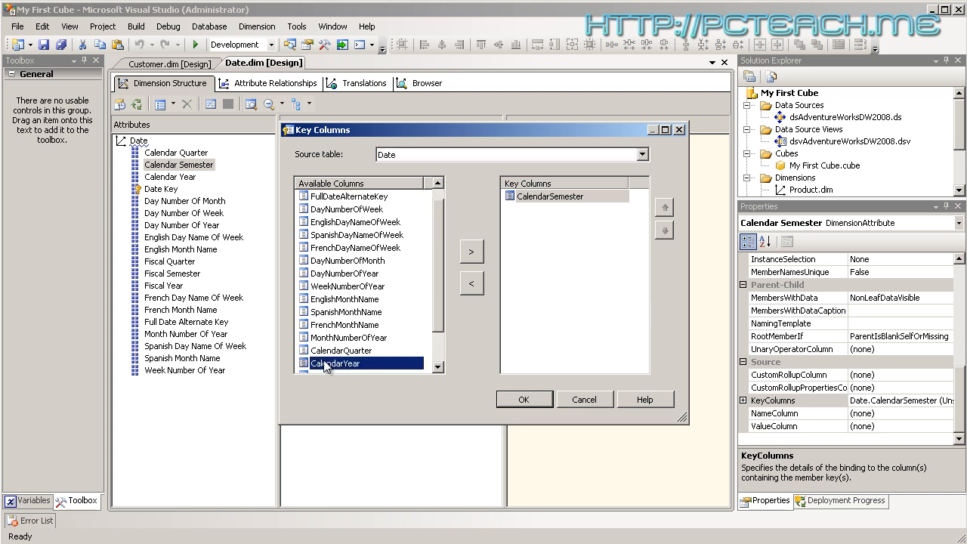
{"action": "left_click", "coordinate": [471, 252]}
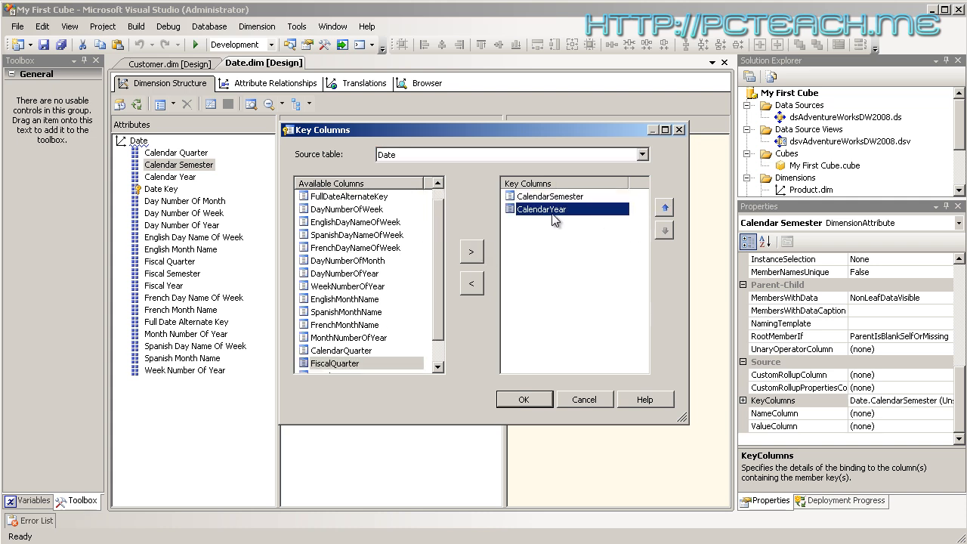
{"action": "left_click", "coordinate": [665, 209]}
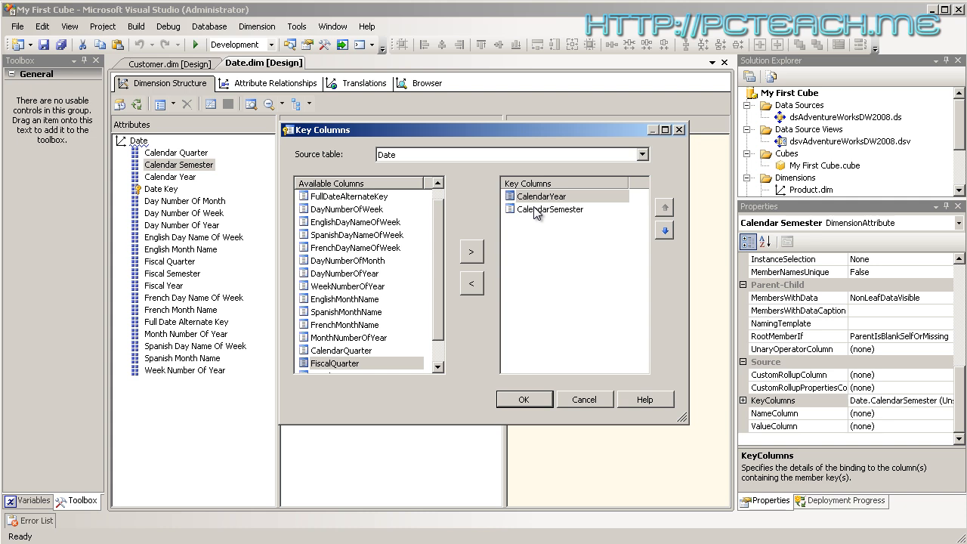
{"action": "left_click", "coordinate": [526, 401]}
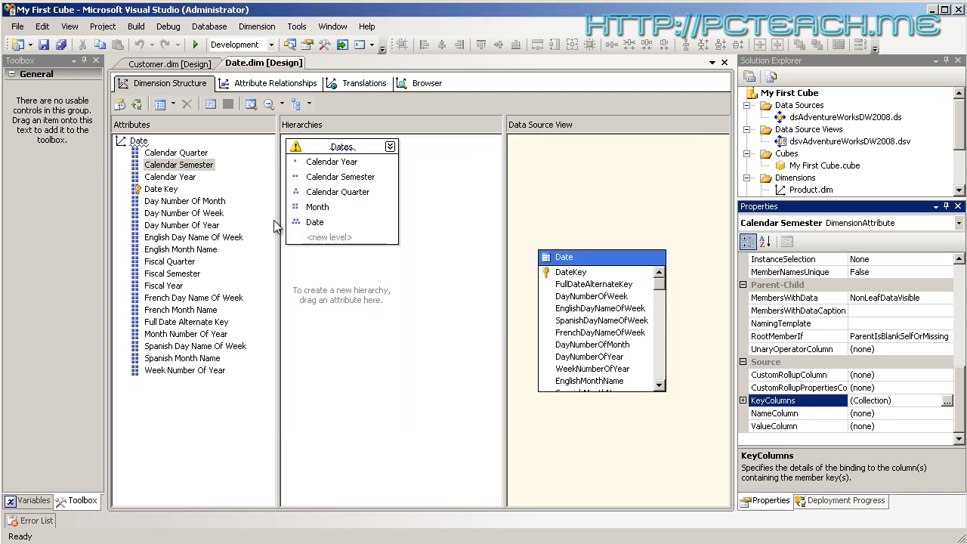
Add CalendarYear to the Calendar Quarter attribute's key columns and place it above CalendarQuarter
{"action": "left_click", "coordinate": [185, 155]}
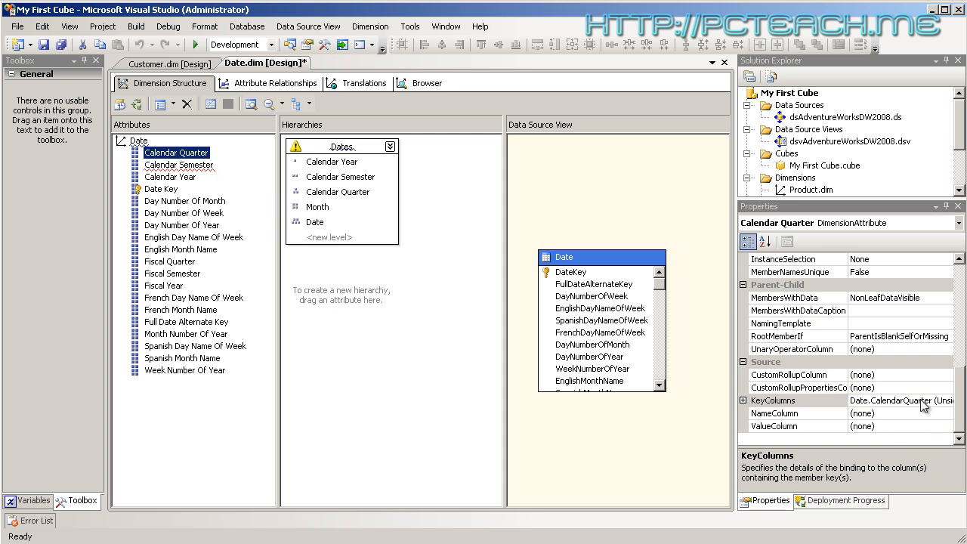
{"action": "left_click", "coordinate": [815, 401]}
{"action": "left_click", "coordinate": [953, 401]}
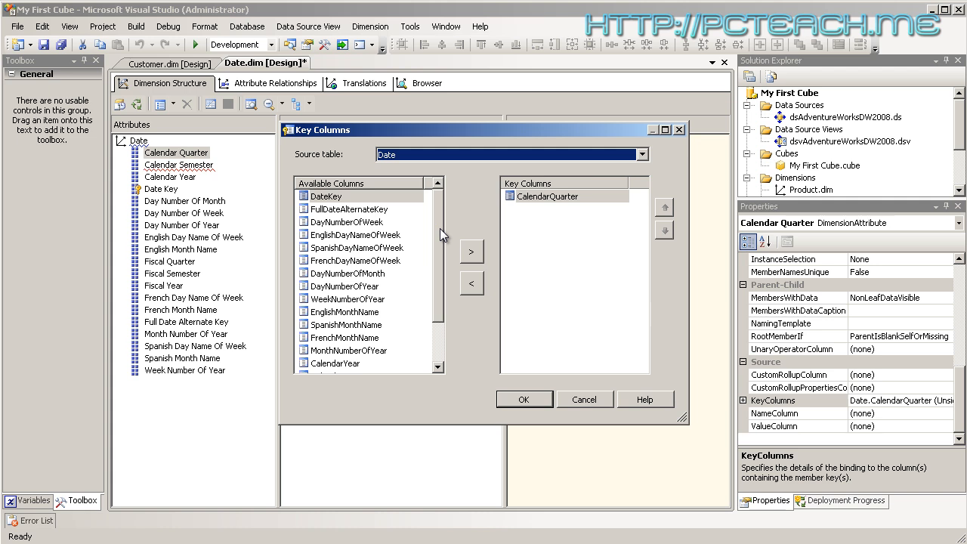
{"action": "left_click_drag", "start_coordinate": [438, 229], "coordinate": [441, 255]}
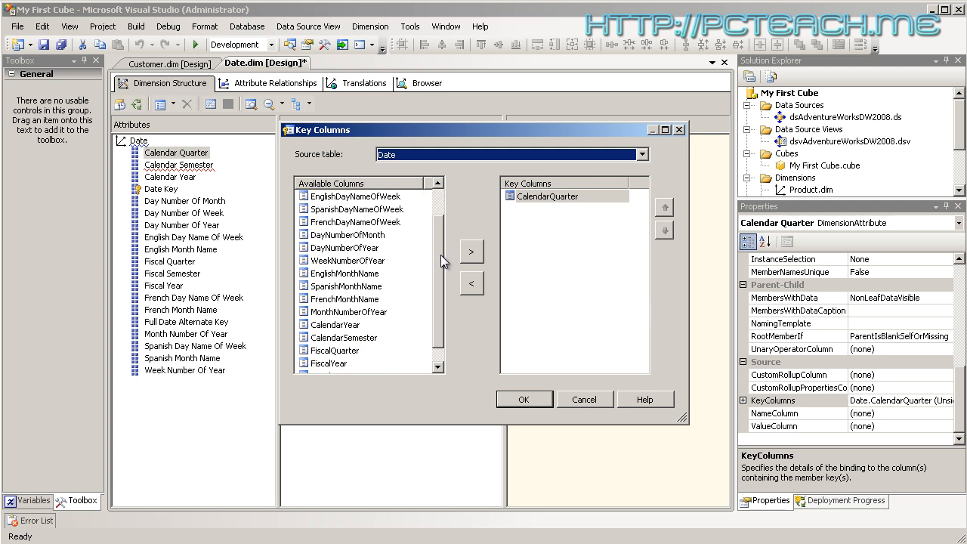
{"action": "left_click", "coordinate": [350, 329]}
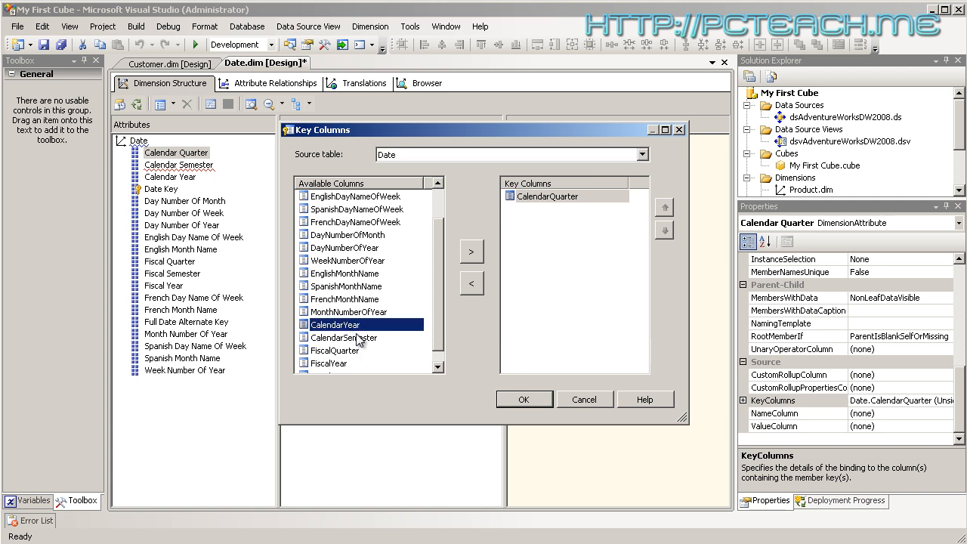
{"action": "left_click", "coordinate": [474, 253]}
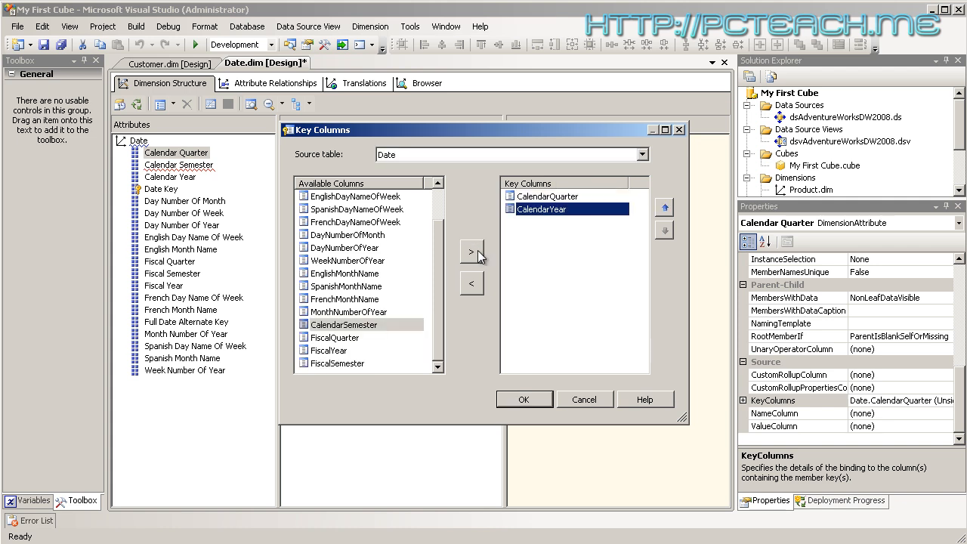
{"action": "left_click", "coordinate": [665, 208]}
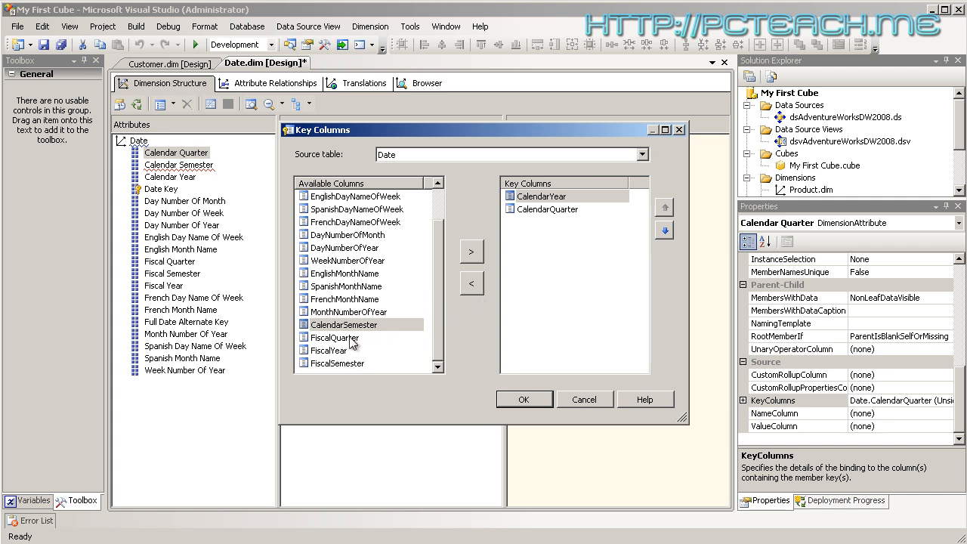
Add CalendarSemester between CalendarYear and CalendarQuarter in Calendar Quarter's key columns and accept the collection
{"action": "left_click", "coordinate": [472, 253]}
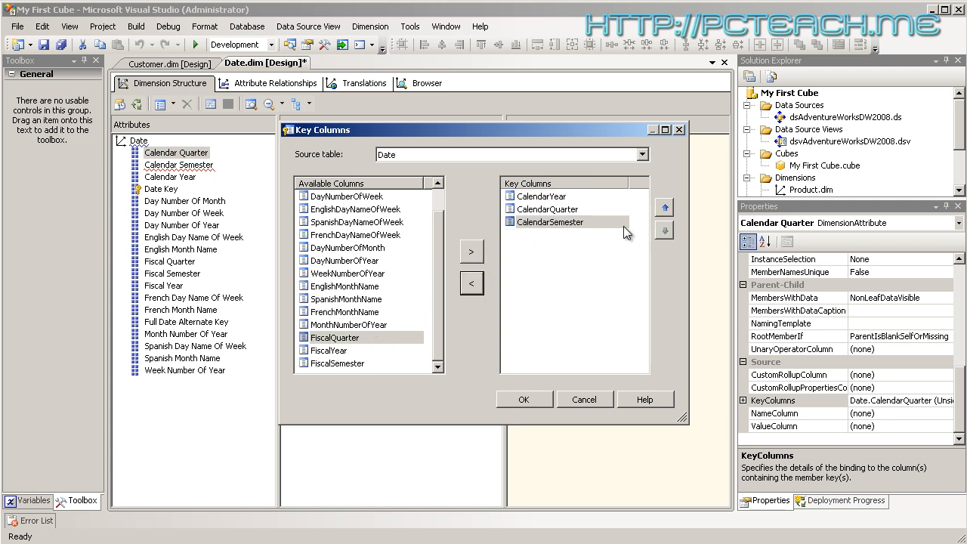
{"action": "left_click", "coordinate": [664, 207]}
{"action": "left_click", "coordinate": [550, 220]}
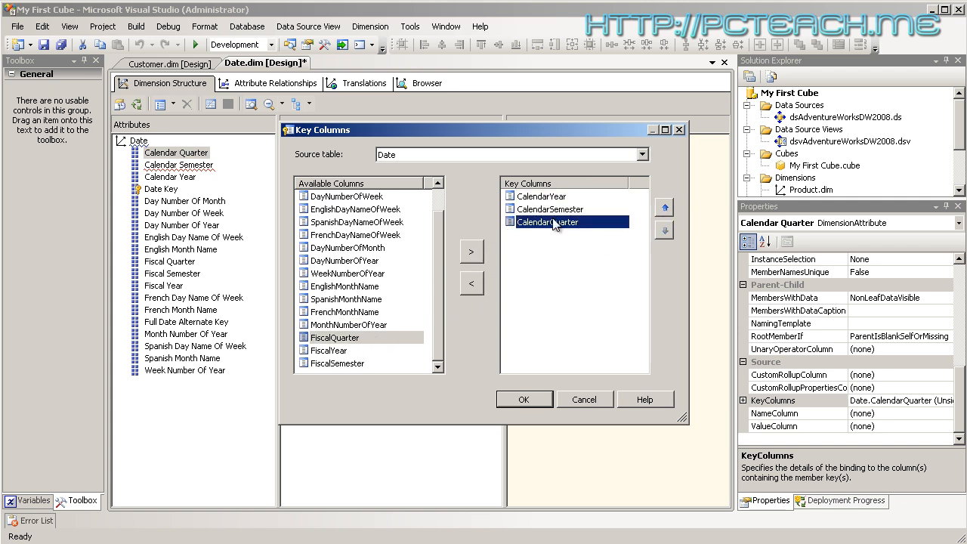
{"action": "left_click", "coordinate": [550, 209]}
{"action": "left_click", "coordinate": [549, 197]}
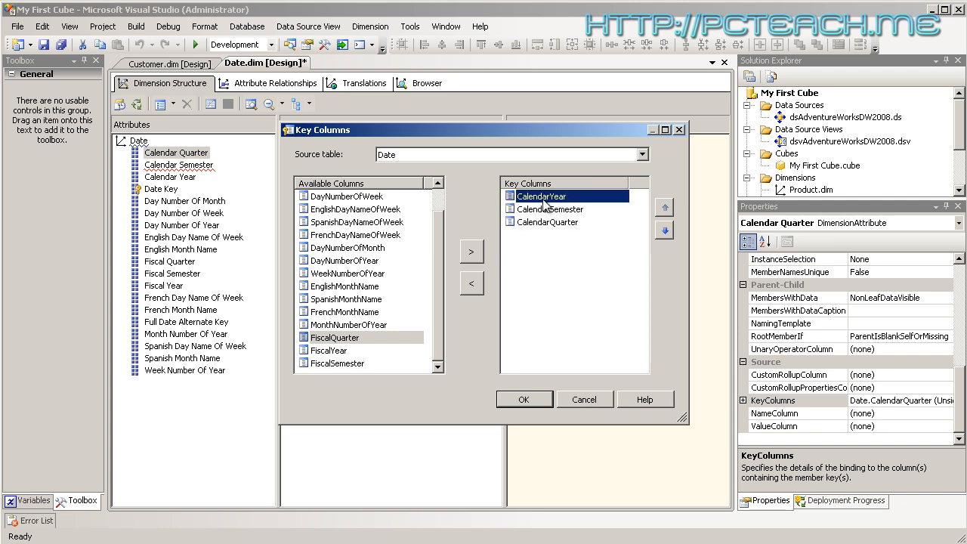
{"action": "left_click", "coordinate": [533, 399]}
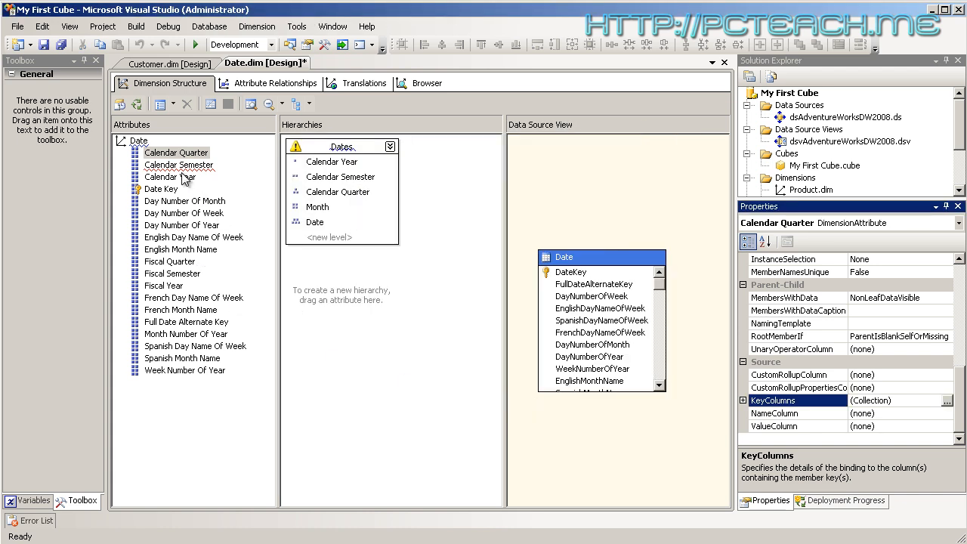
{"action": "left_click", "coordinate": [183, 177]}
{"action": "left_click", "coordinate": [188, 166]}
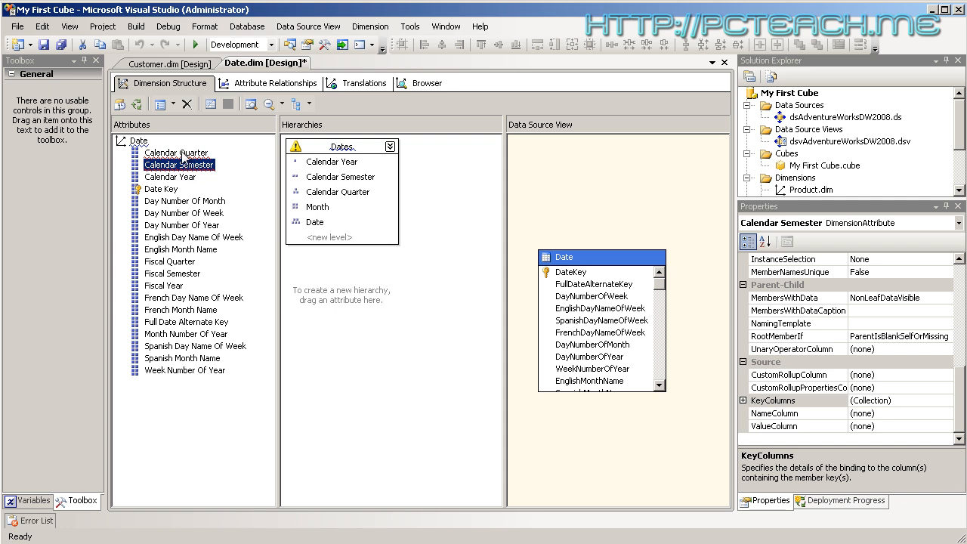
{"action": "left_click", "coordinate": [186, 154]}
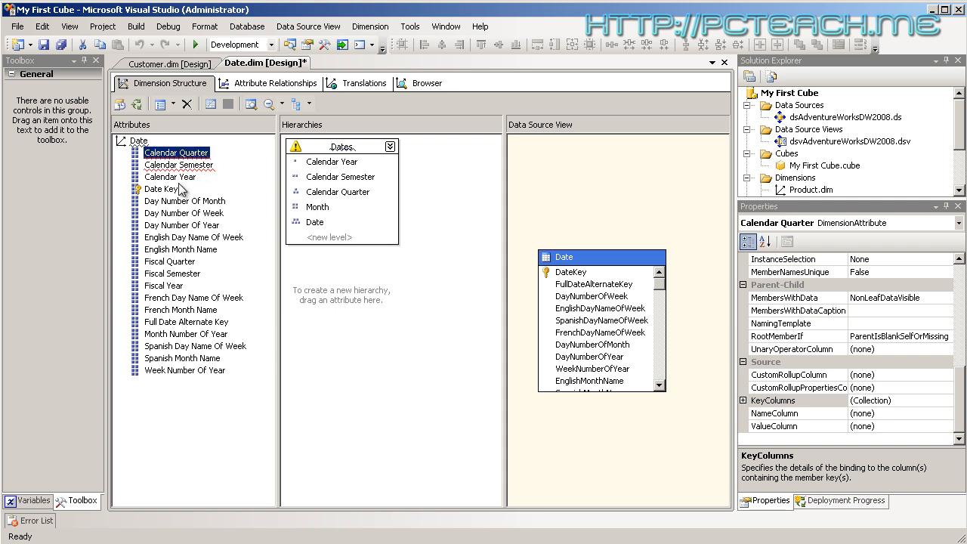
{"action": "left_click", "coordinate": [168, 178]}
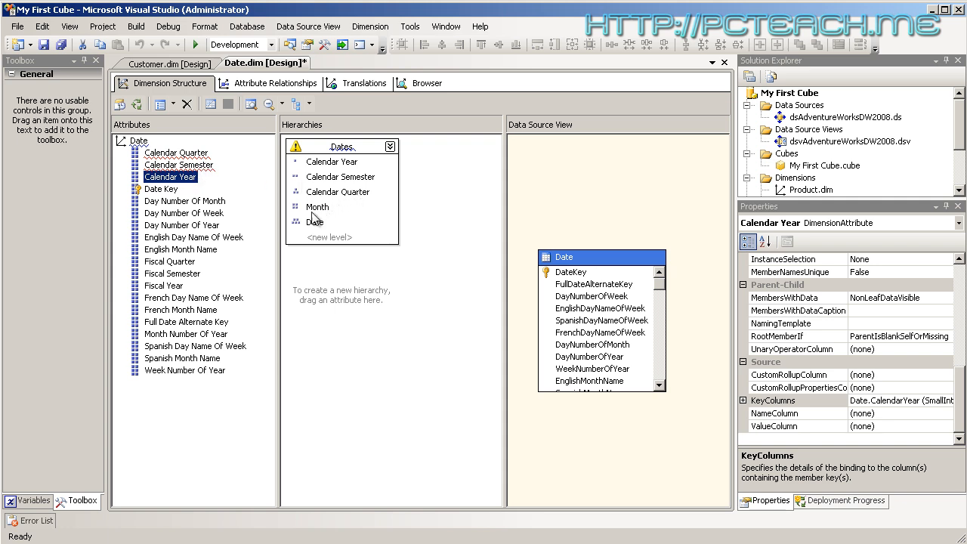
Set the English Month Name attribute's key columns to CalendarYear followed by EnglishMonthName
{"action": "left_click", "coordinate": [188, 254]}
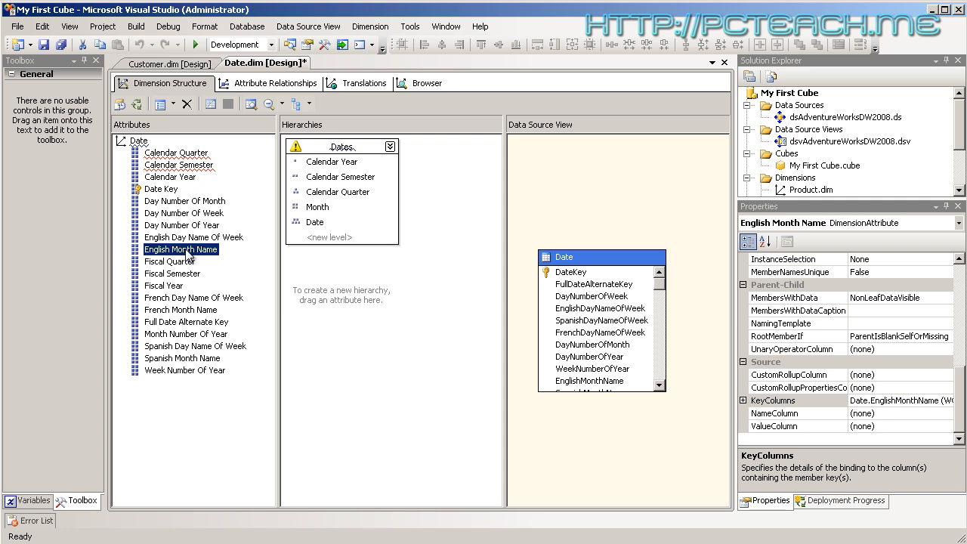
{"action": "left_click", "coordinate": [915, 405]}
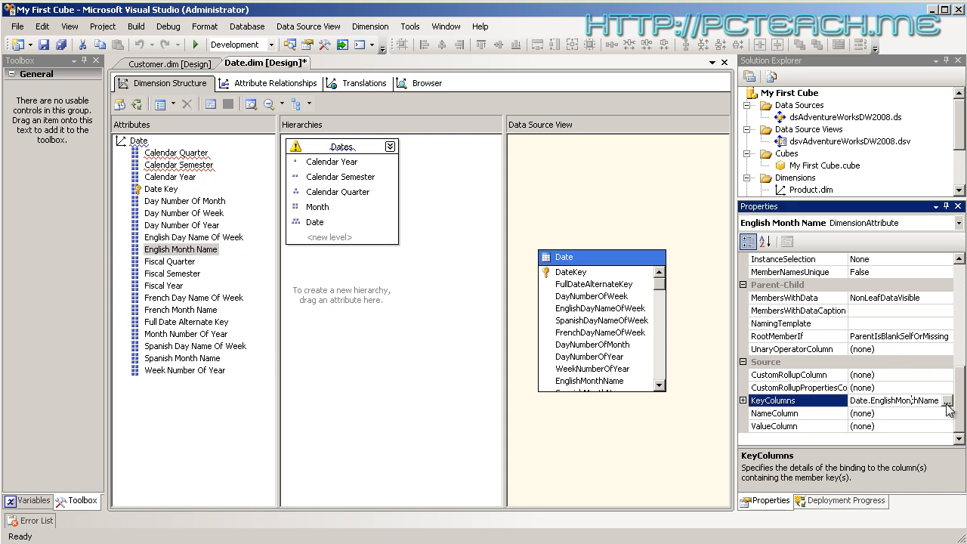
{"action": "left_click", "coordinate": [949, 401]}
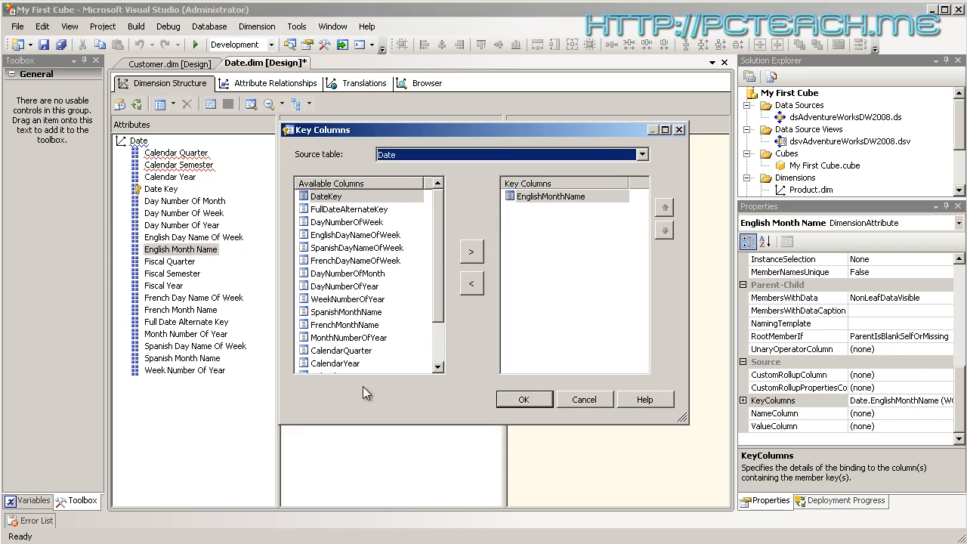
{"action": "left_click", "coordinate": [351, 363]}
{"action": "left_click", "coordinate": [466, 255]}
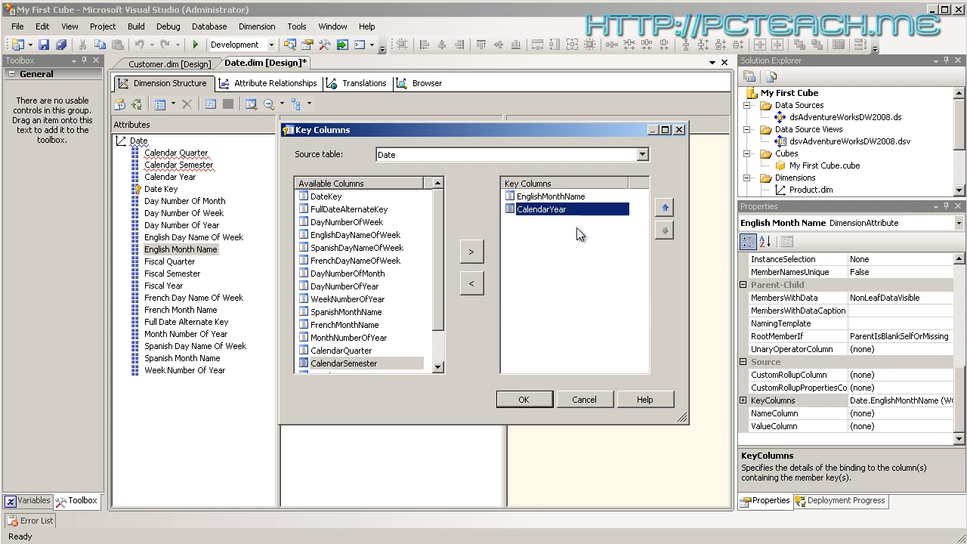
{"action": "left_click", "coordinate": [666, 209]}
{"action": "left_click", "coordinate": [523, 398]}
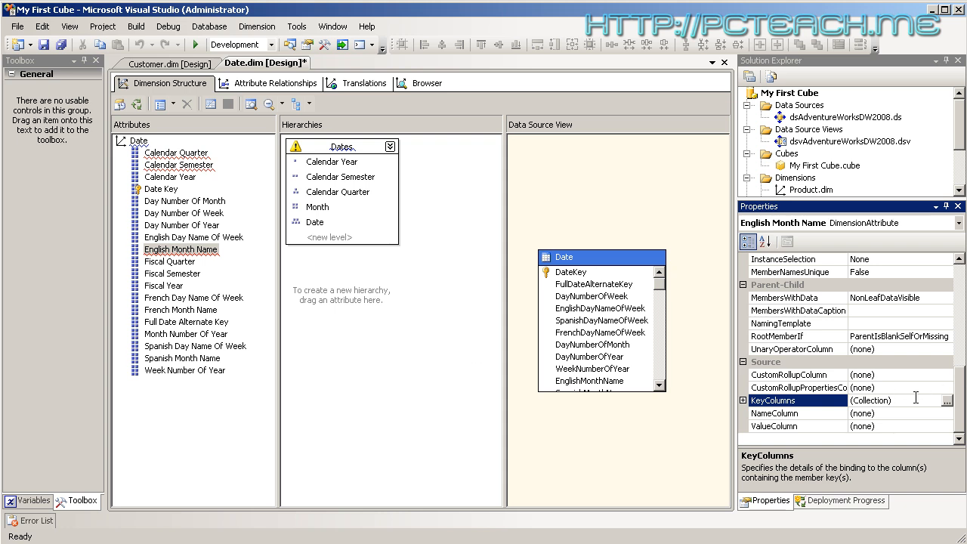
{"action": "left_click", "coordinate": [201, 163]}
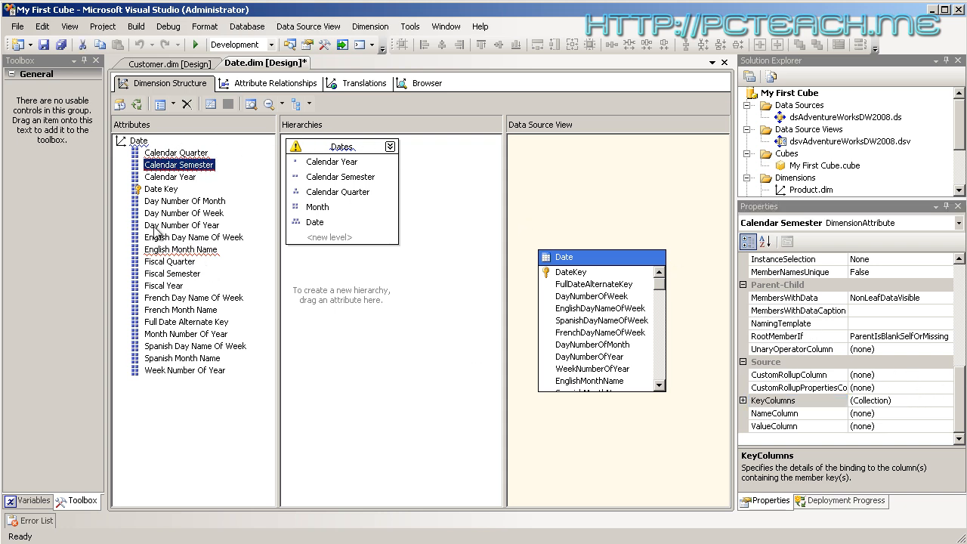
{"action": "left_click", "coordinate": [157, 191]}
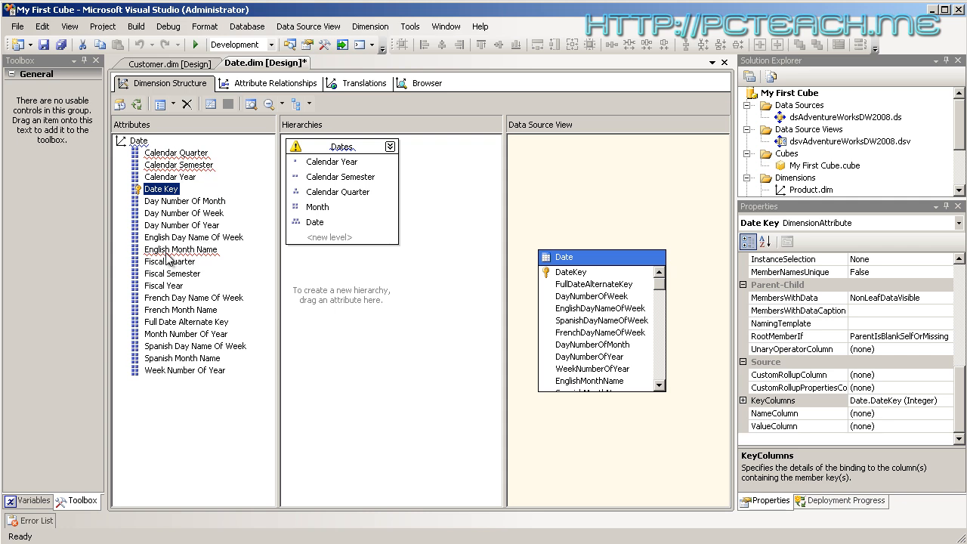
Bind the Calendar Quarter attribute's name column to the CalendarQuarter column of the Date table
{"action": "left_click", "coordinate": [170, 153]}
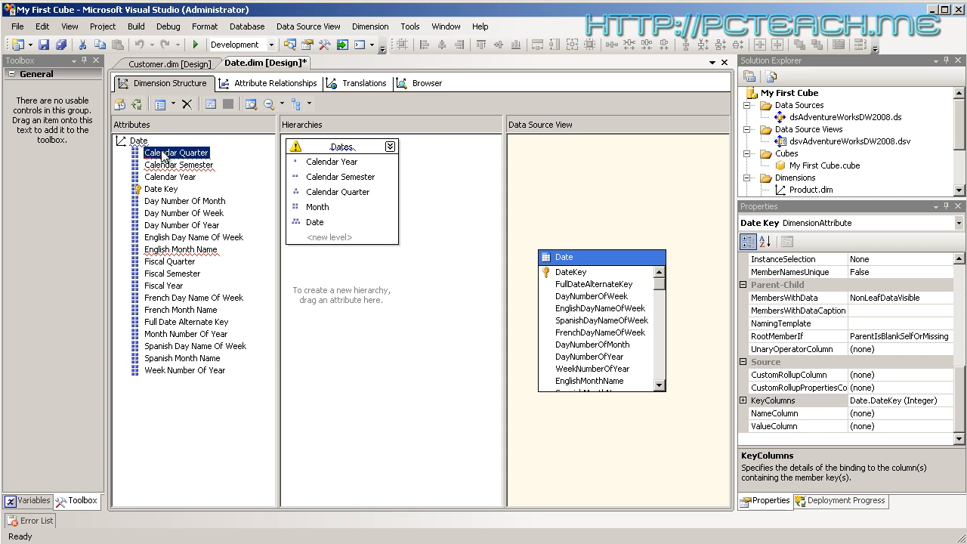
{"action": "left_click", "coordinate": [933, 400]}
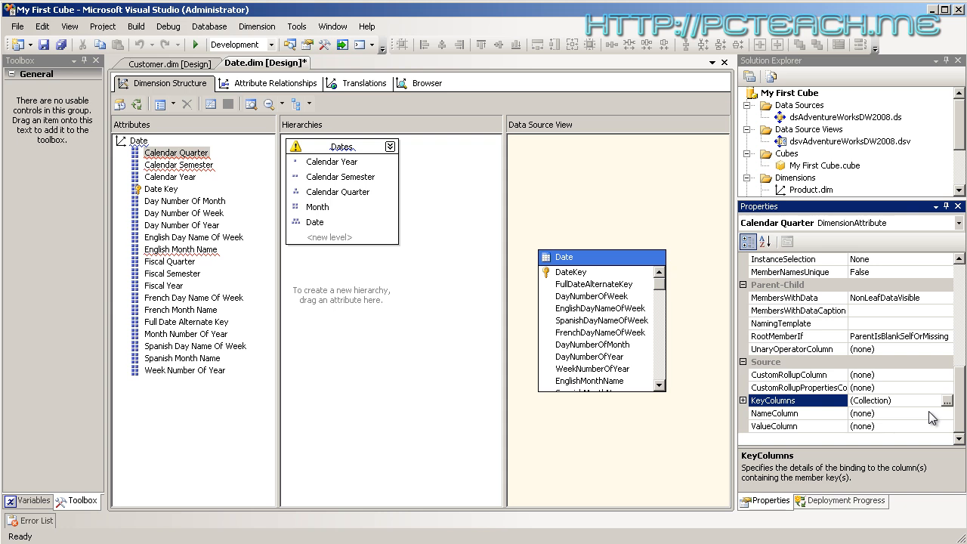
{"action": "left_click", "coordinate": [928, 413]}
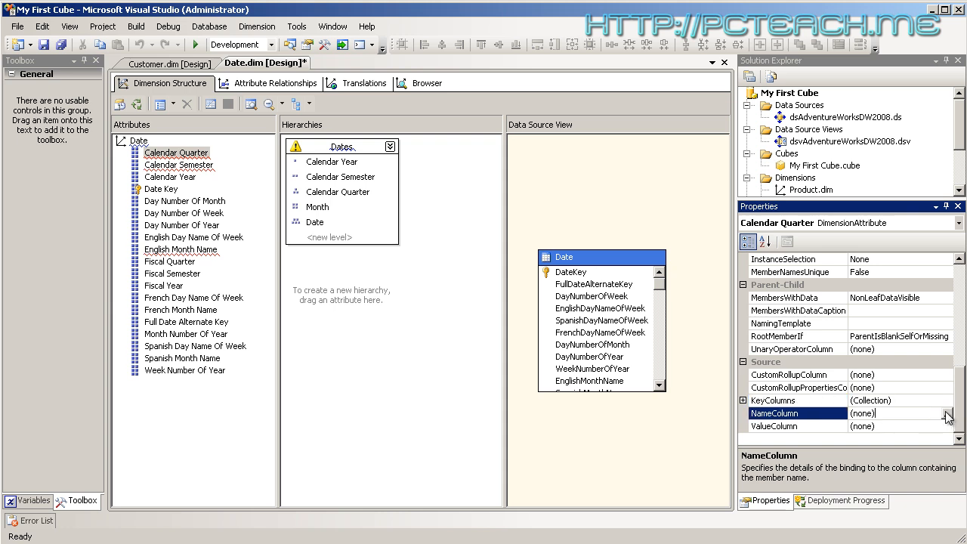
{"action": "left_click", "coordinate": [946, 413]}
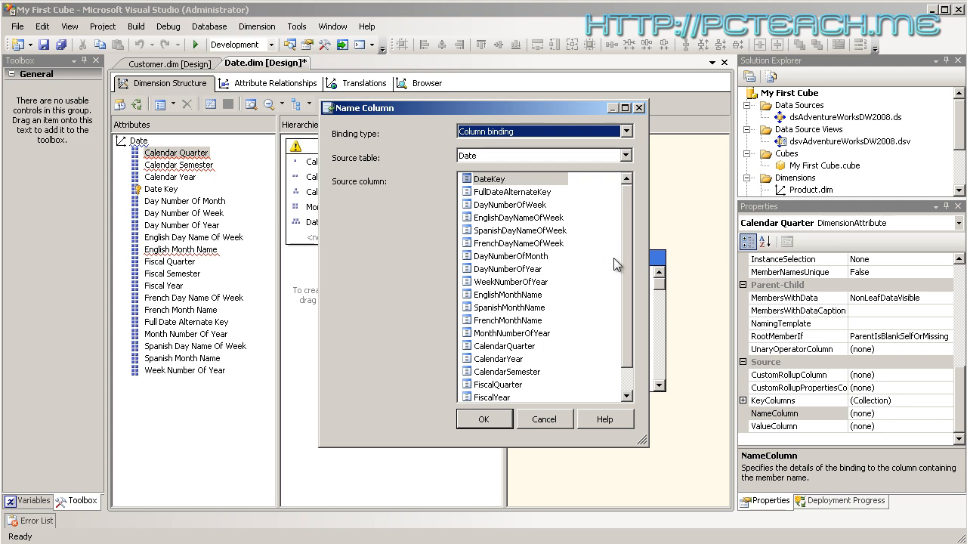
{"action": "left_click", "coordinate": [517, 346]}
{"action": "left_click", "coordinate": [485, 420]}
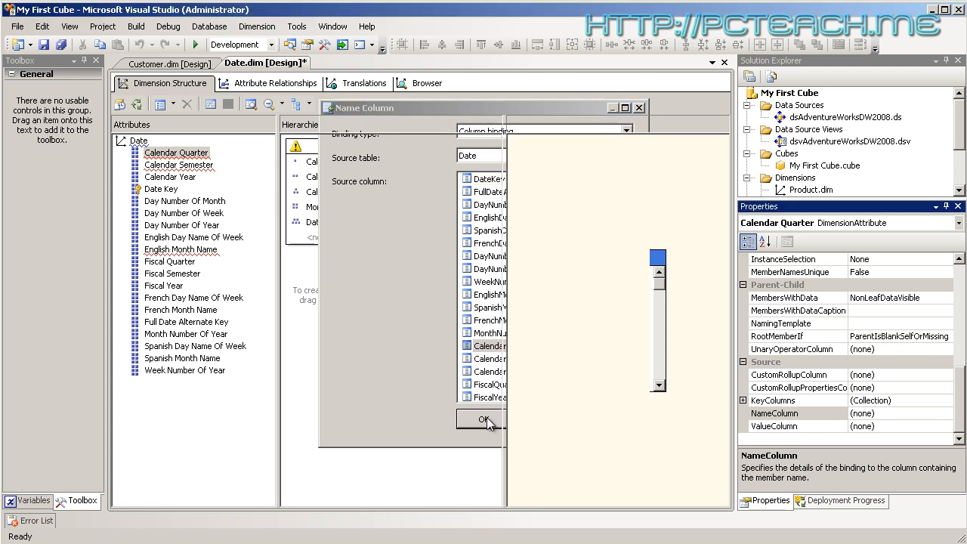
Bind the Calendar Semester attribute's name column to the CalendarSemester column of the Date table
{"action": "left_click", "coordinate": [925, 389]}
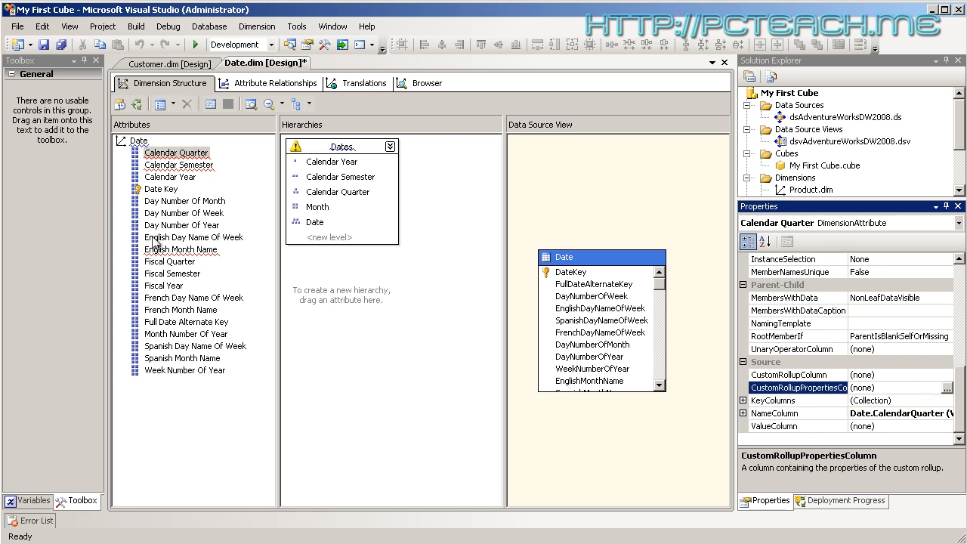
{"action": "left_click", "coordinate": [182, 213]}
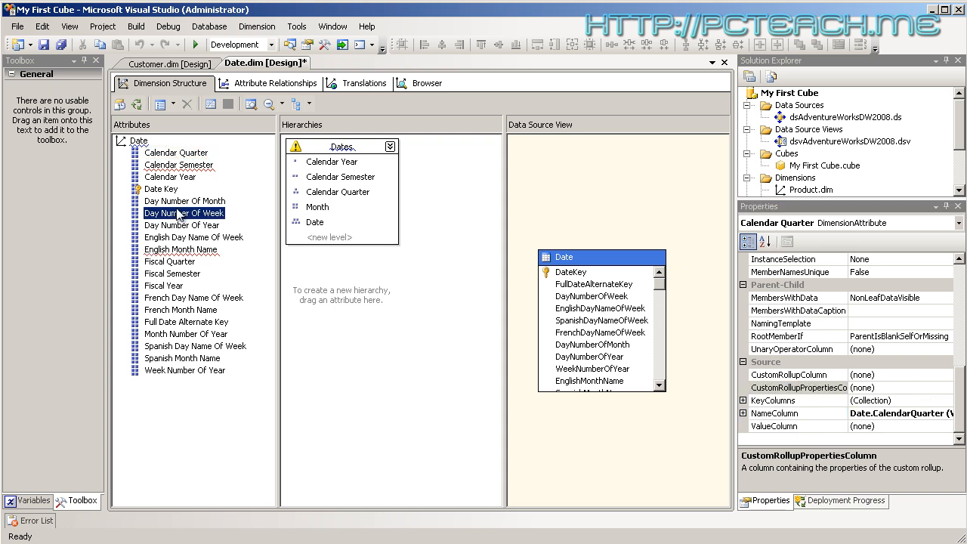
{"action": "left_click", "coordinate": [172, 166]}
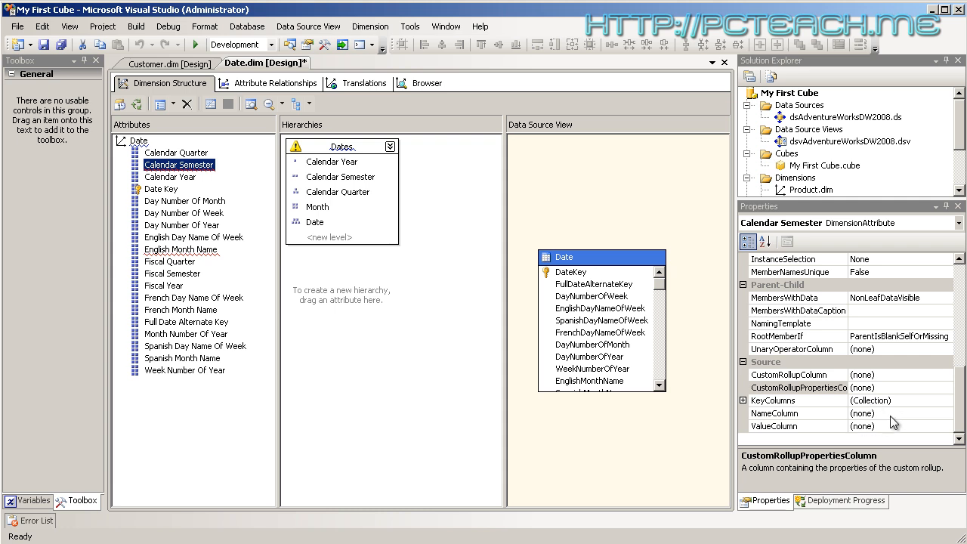
{"action": "left_click", "coordinate": [914, 414]}
{"action": "left_click", "coordinate": [946, 416]}
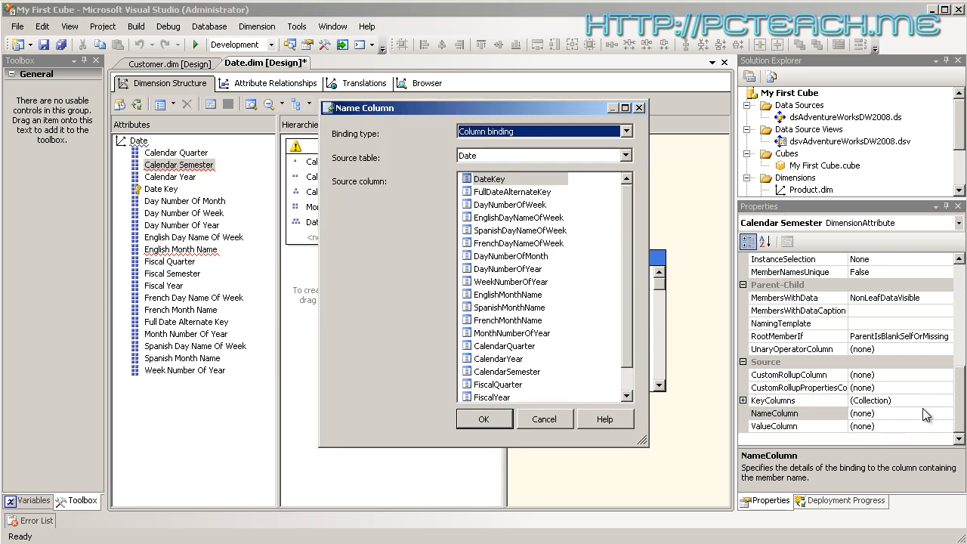
{"action": "left_click", "coordinate": [513, 371]}
{"action": "left_click", "coordinate": [483, 419]}
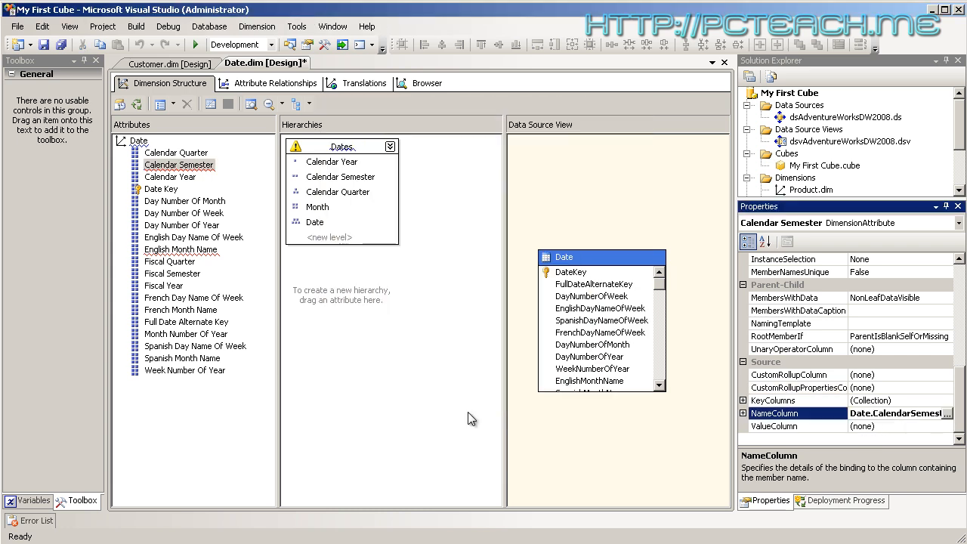
Bind the English Month Name attribute's name column to the EnglishMonthName column of the Date table
{"action": "left_click", "coordinate": [172, 250]}
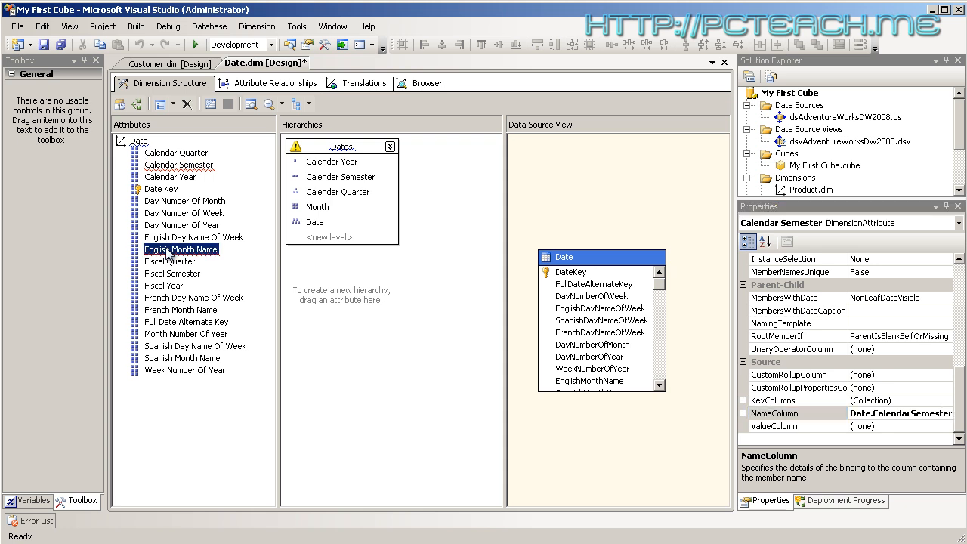
{"action": "left_click", "coordinate": [901, 413]}
{"action": "left_click", "coordinate": [946, 413]}
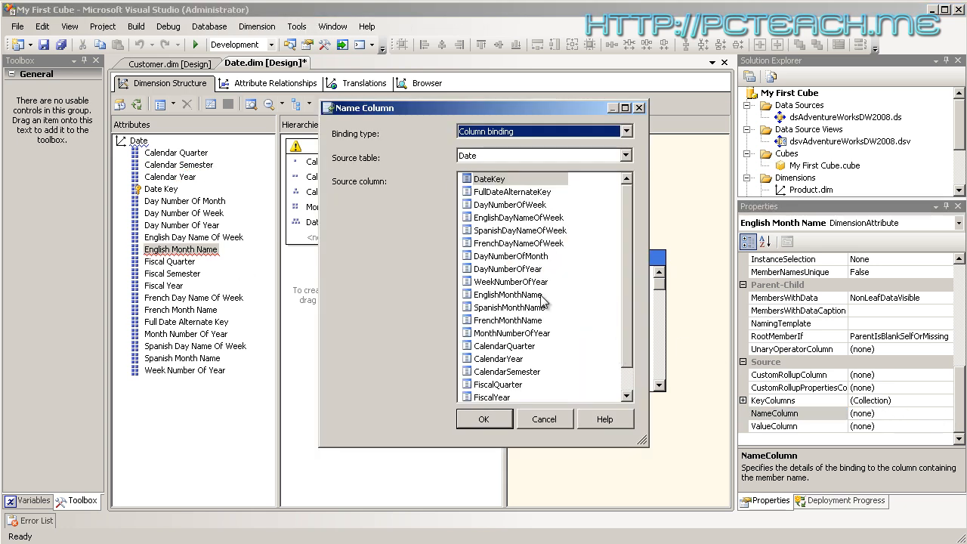
{"action": "left_click", "coordinate": [529, 295]}
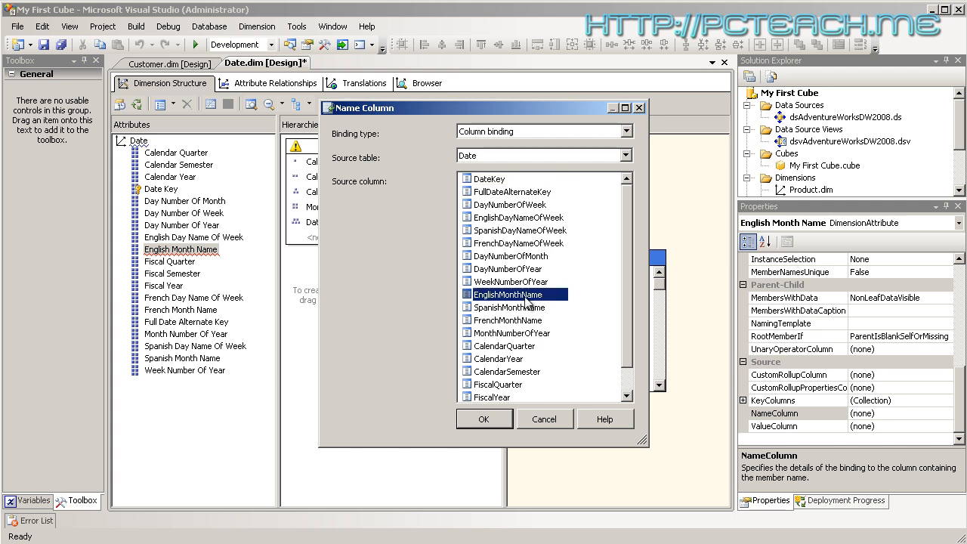
{"action": "left_click", "coordinate": [488, 419]}
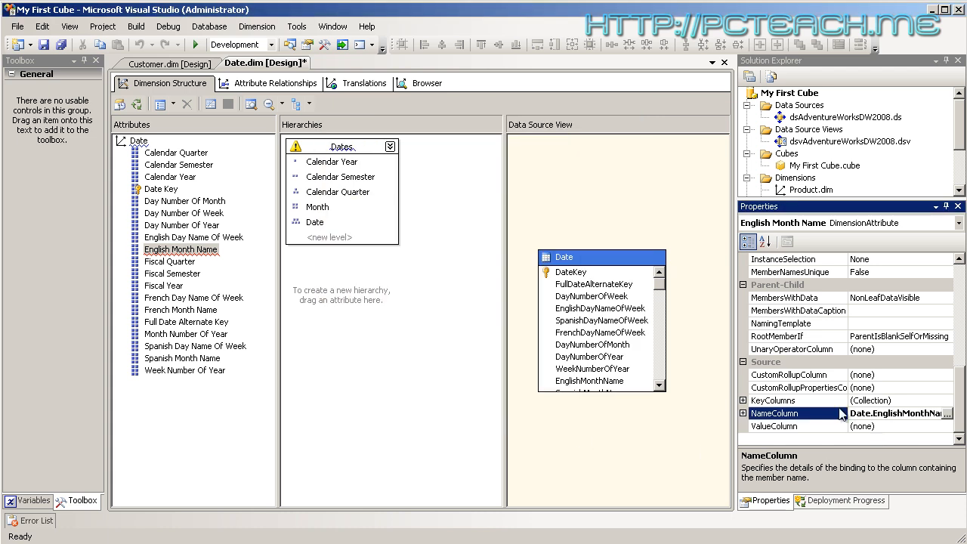
{"action": "left_click", "coordinate": [211, 214]}
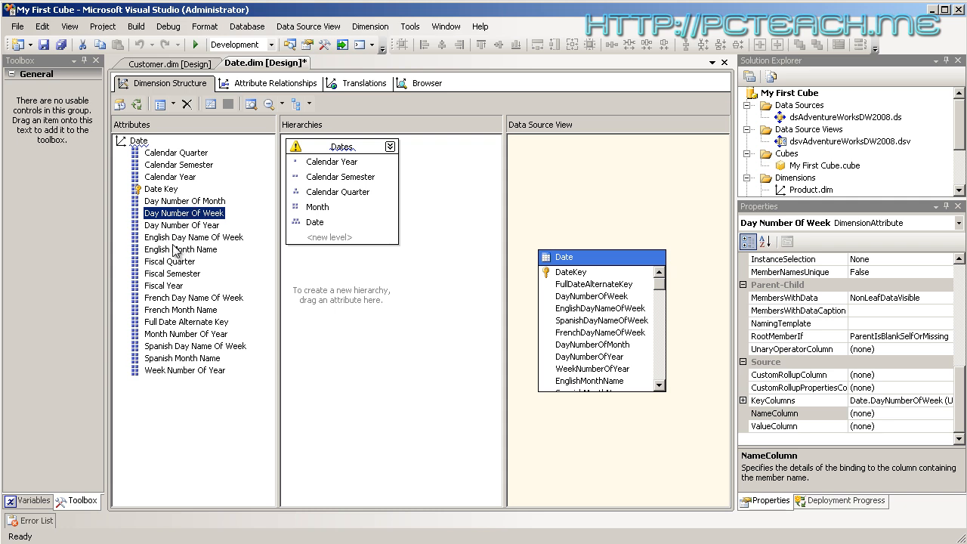
Build and deploy the project, run a Process Full on the Date dimension, and close the processing dialogs
{"action": "left_click", "coordinate": [420, 85]}
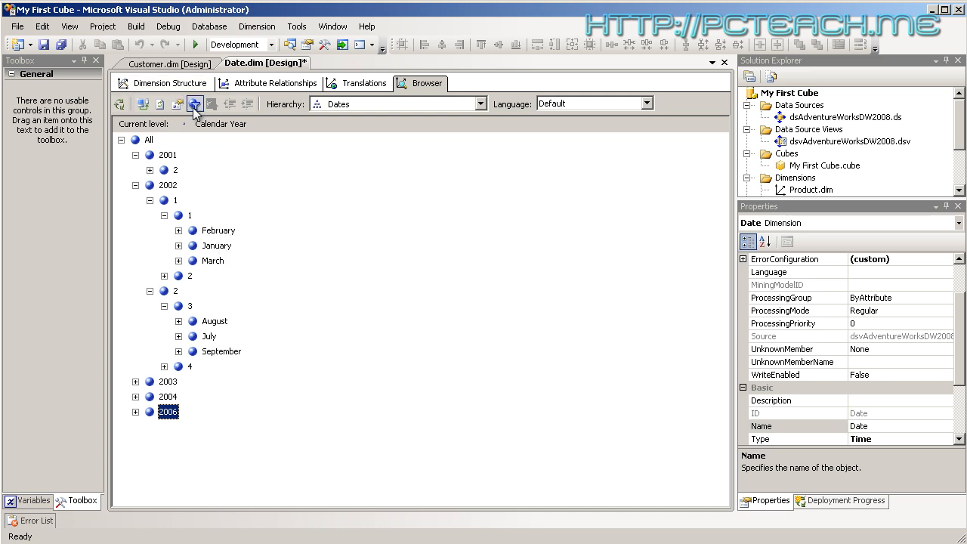
{"action": "left_click", "coordinate": [200, 83]}
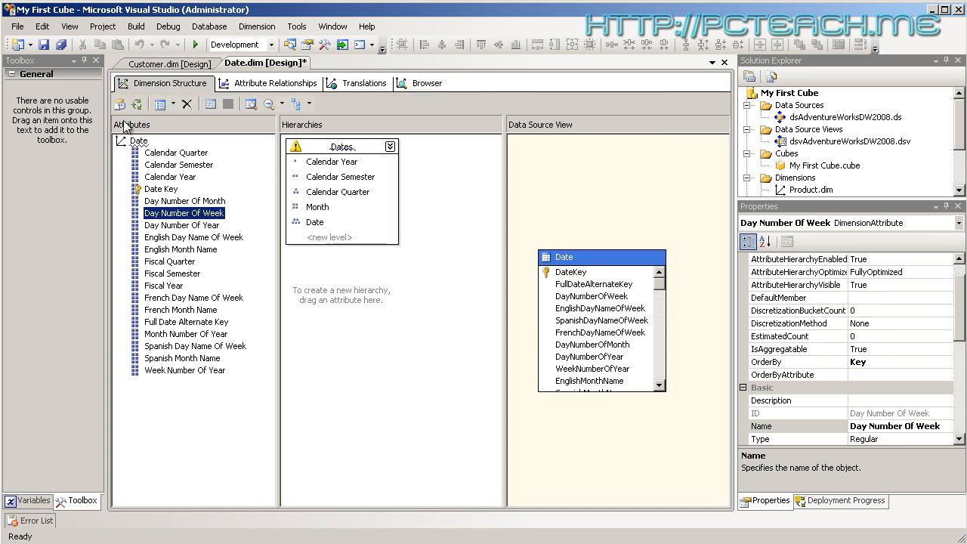
{"action": "left_click", "coordinate": [137, 104]}
{"action": "left_click", "coordinate": [550, 301]}
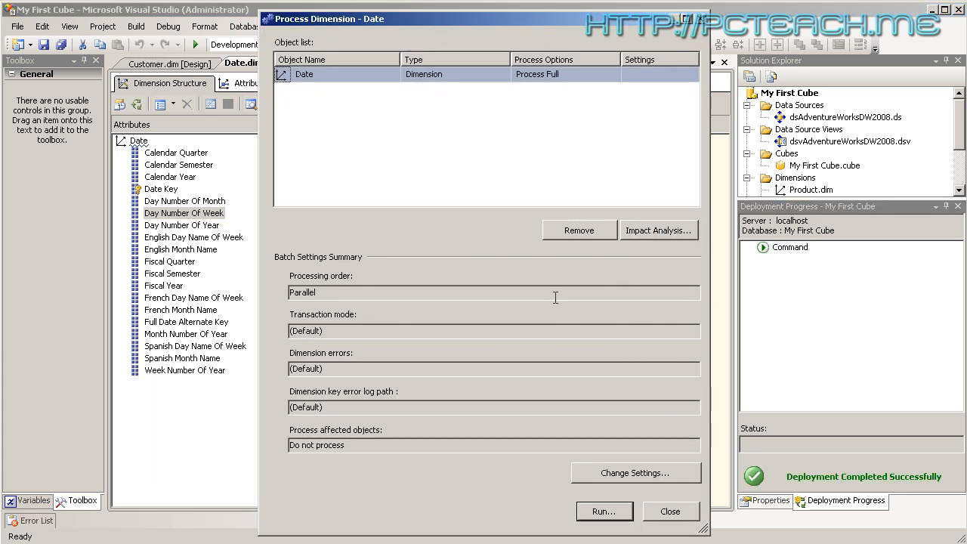
{"action": "left_click", "coordinate": [604, 514]}
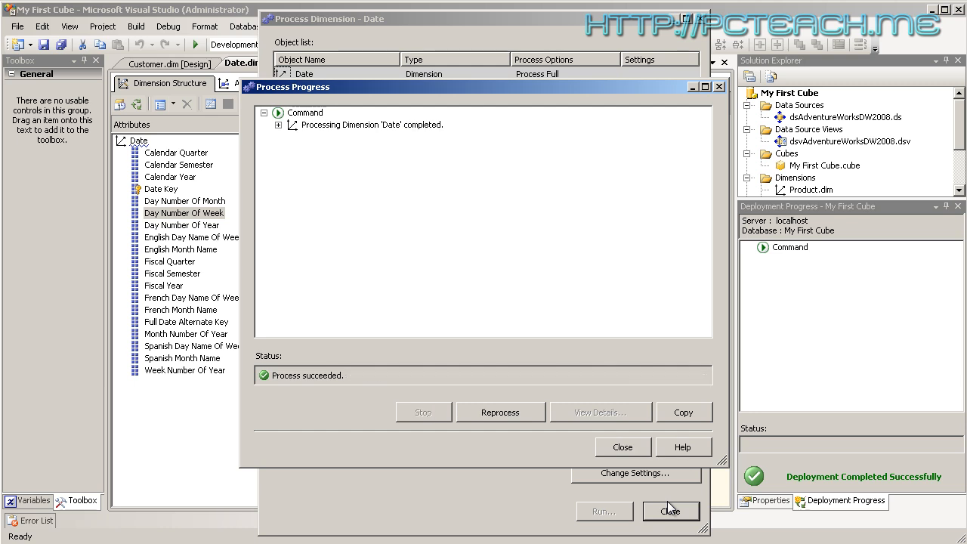
{"action": "left_click", "coordinate": [623, 447]}
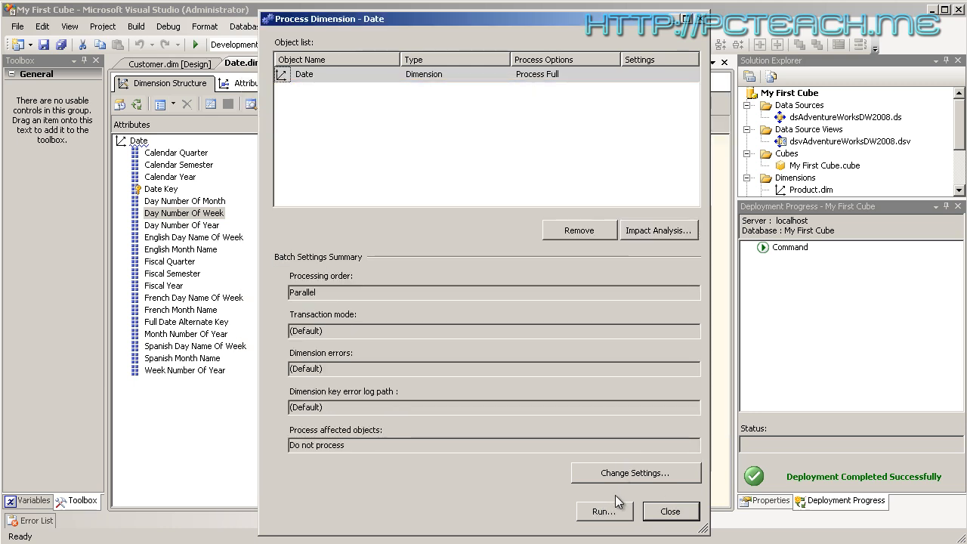
{"action": "left_click", "coordinate": [669, 512]}
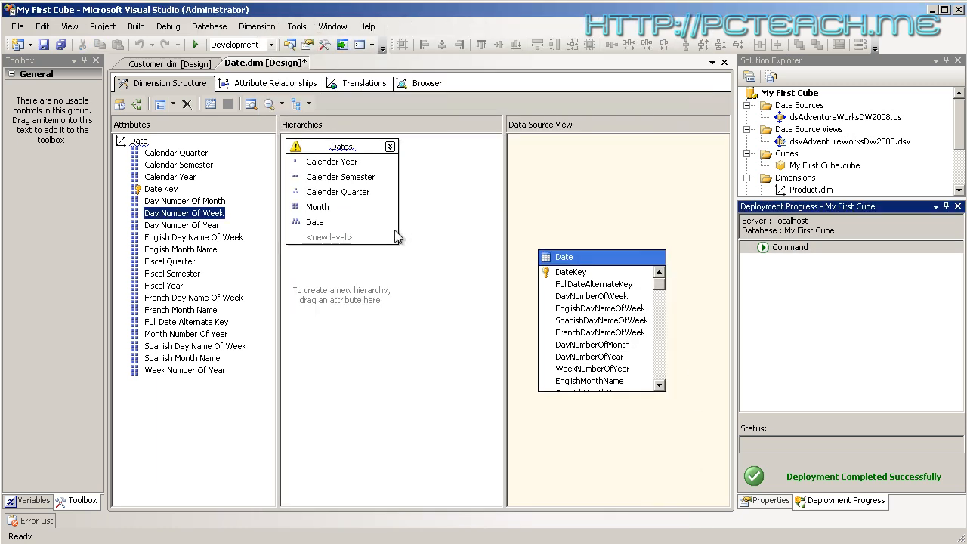
Reconnect the dimension browser and examine the Dates hierarchy under 2004, from the first semester and quarter down to the individual February dates
{"action": "left_click", "coordinate": [427, 85]}
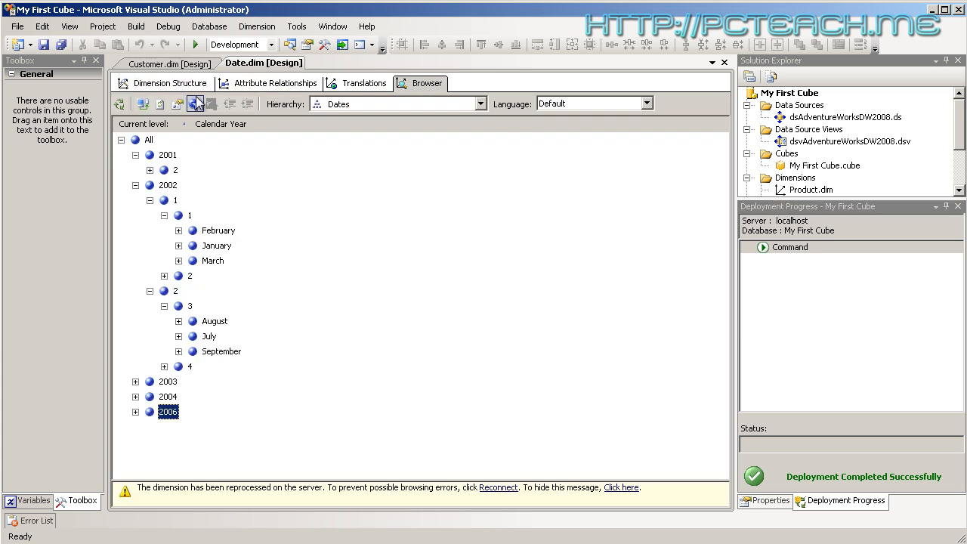
{"action": "left_click", "coordinate": [143, 107]}
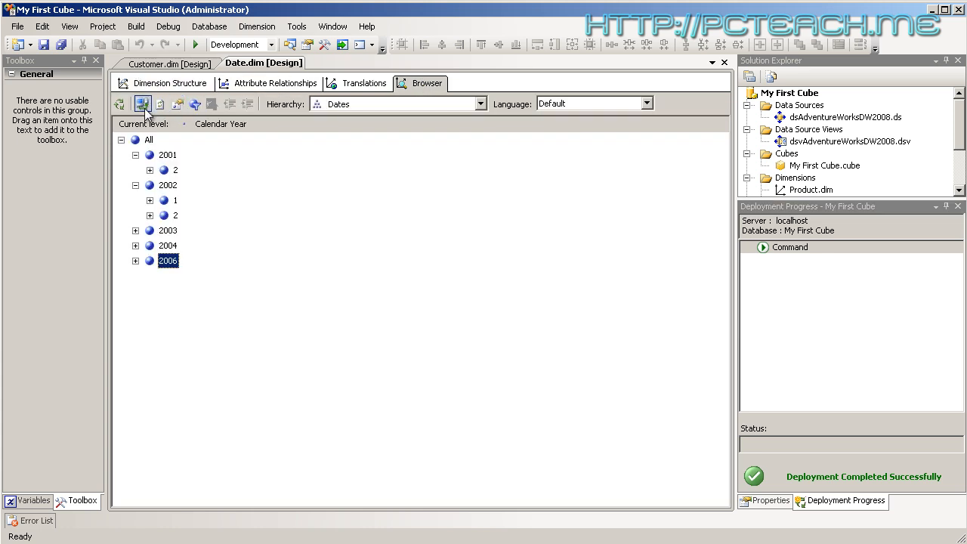
{"action": "left_click", "coordinate": [136, 247]}
{"action": "left_click", "coordinate": [150, 261]}
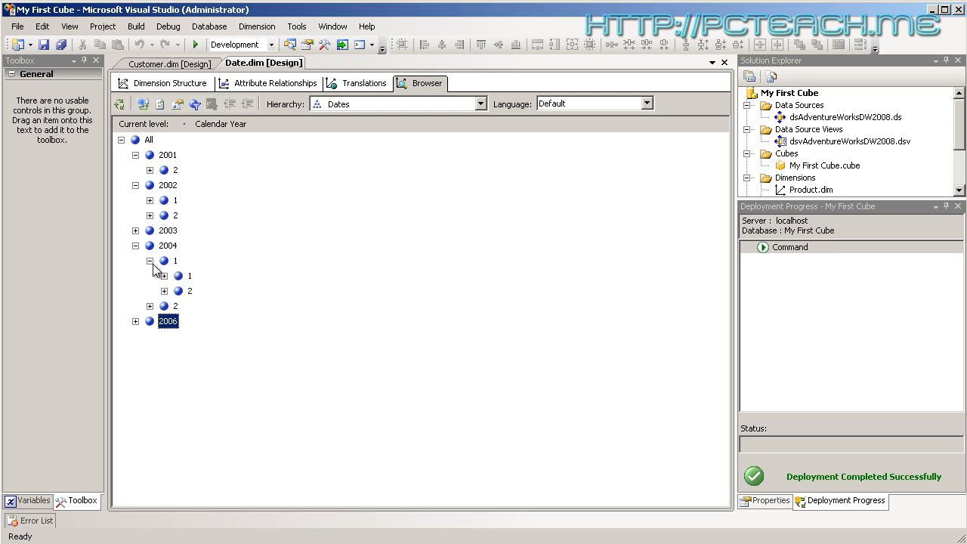
{"action": "left_click", "coordinate": [190, 276]}
{"action": "left_click", "coordinate": [164, 276]}
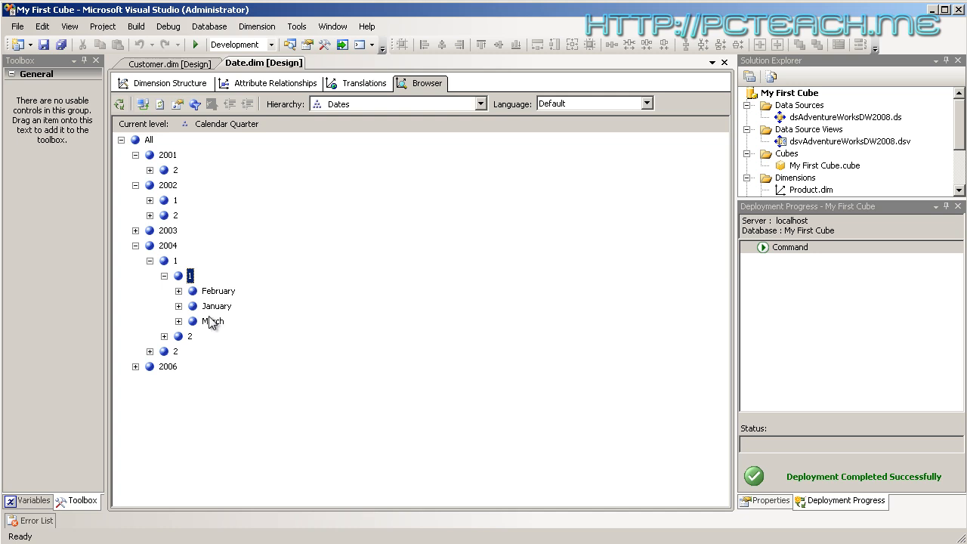
{"action": "left_click", "coordinate": [178, 290]}
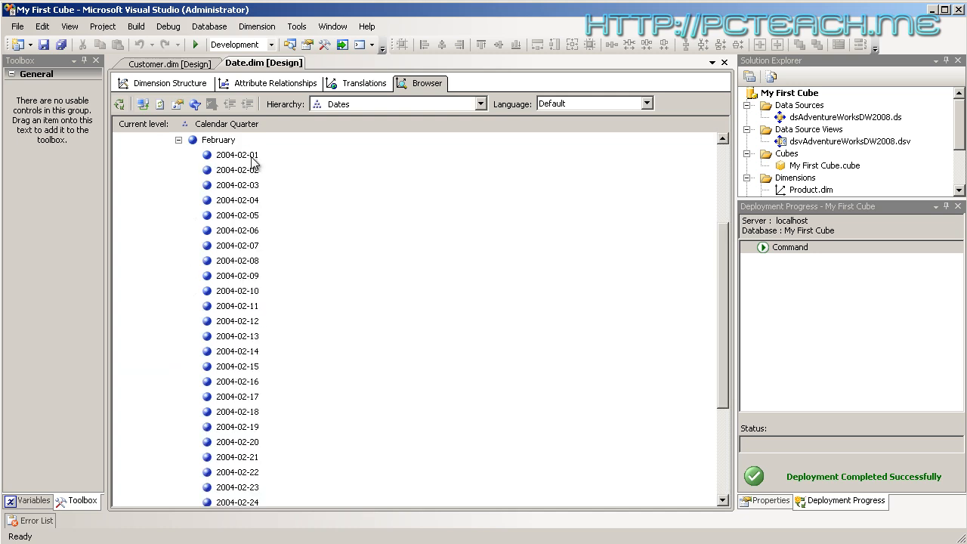
{"action": "left_click", "coordinate": [254, 381]}
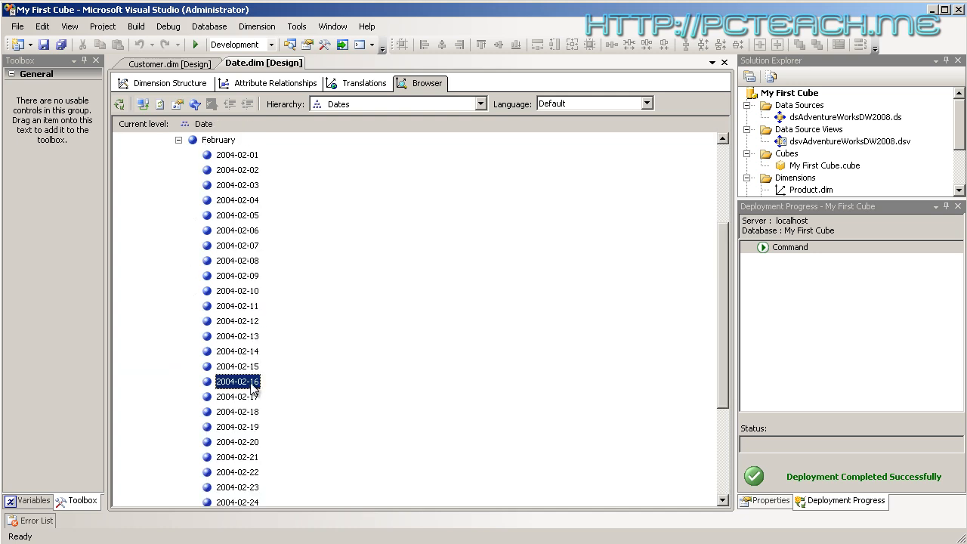
{"action": "scroll", "coordinate": [255, 385], "scroll_direction": "down", "scroll_amount": 3}
{"action": "scroll", "coordinate": [254, 420], "scroll_direction": "up", "scroll_amount": 5}
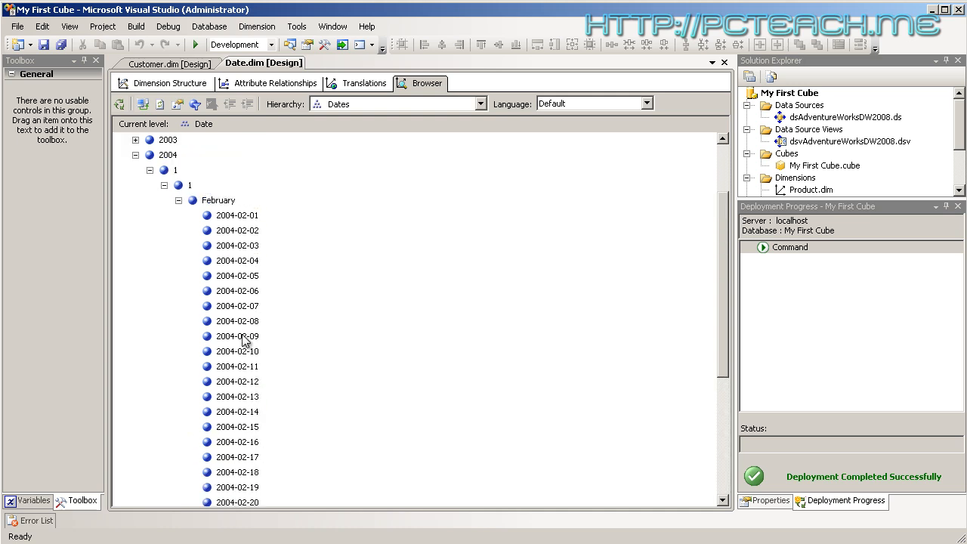
{"action": "left_click", "coordinate": [178, 200]}
{"action": "left_click", "coordinate": [165, 277]}
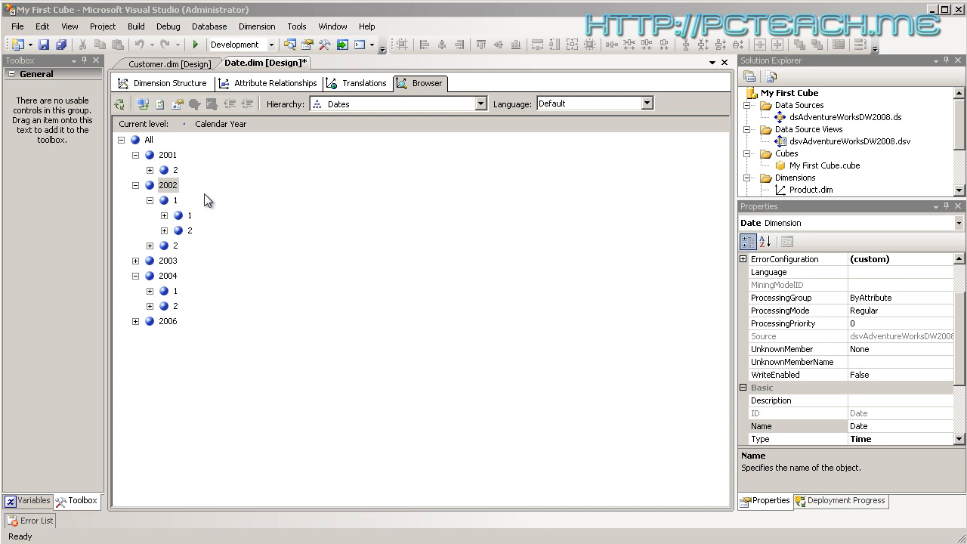
Add MonthNumberOfYear to the English Month Name attribute's key columns, place it above EnglishMonthName, and accept the collection
{"action": "left_click", "coordinate": [147, 84]}
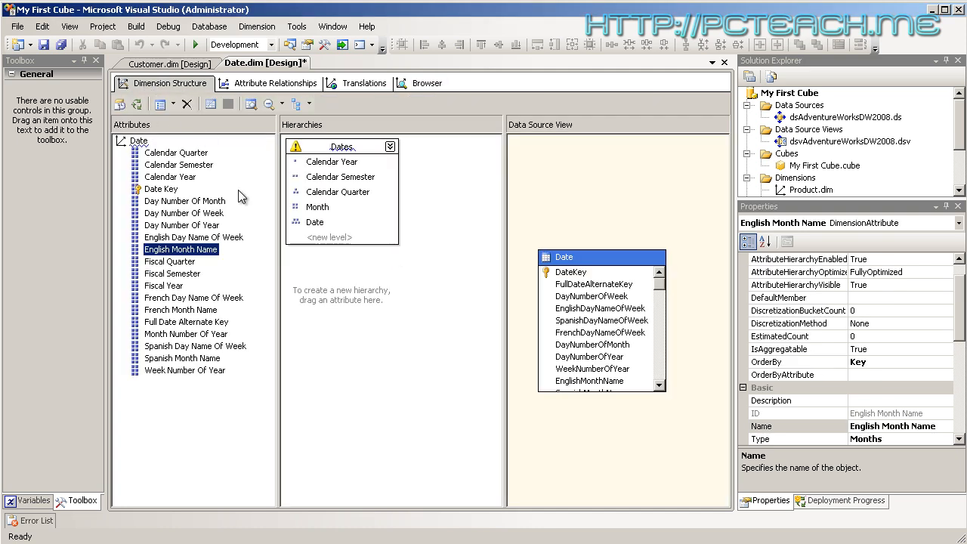
{"action": "left_click_drag", "start_coordinate": [963, 302], "coordinate": [962, 396]}
{"action": "left_click", "coordinate": [924, 401]}
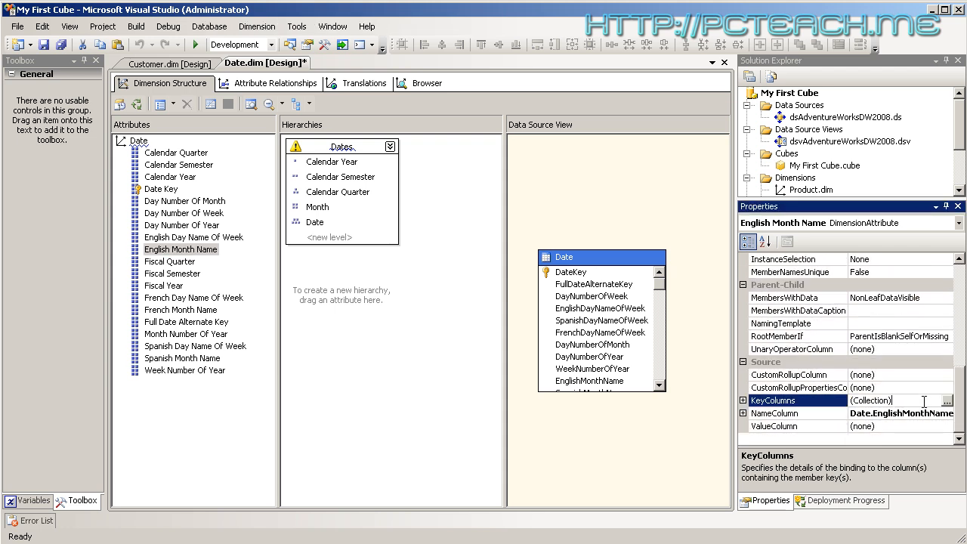
{"action": "left_click", "coordinate": [946, 400]}
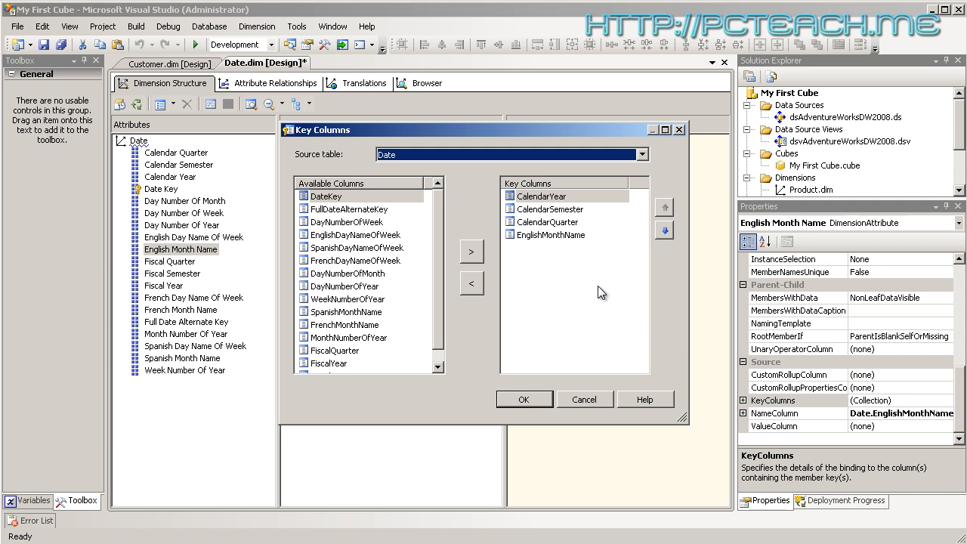
{"action": "left_click", "coordinate": [554, 223]}
{"action": "left_click", "coordinate": [559, 235]}
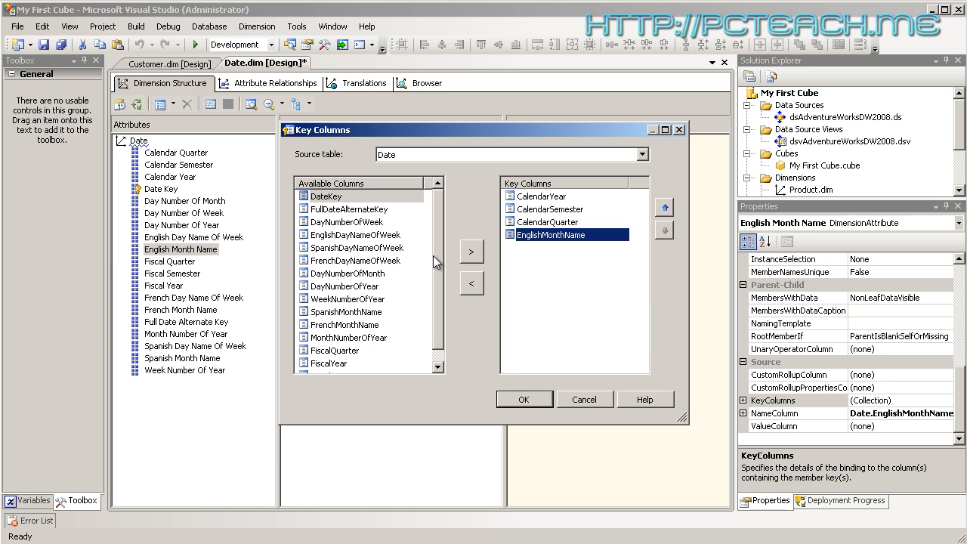
{"action": "left_click_drag", "start_coordinate": [433, 255], "coordinate": [433, 260]}
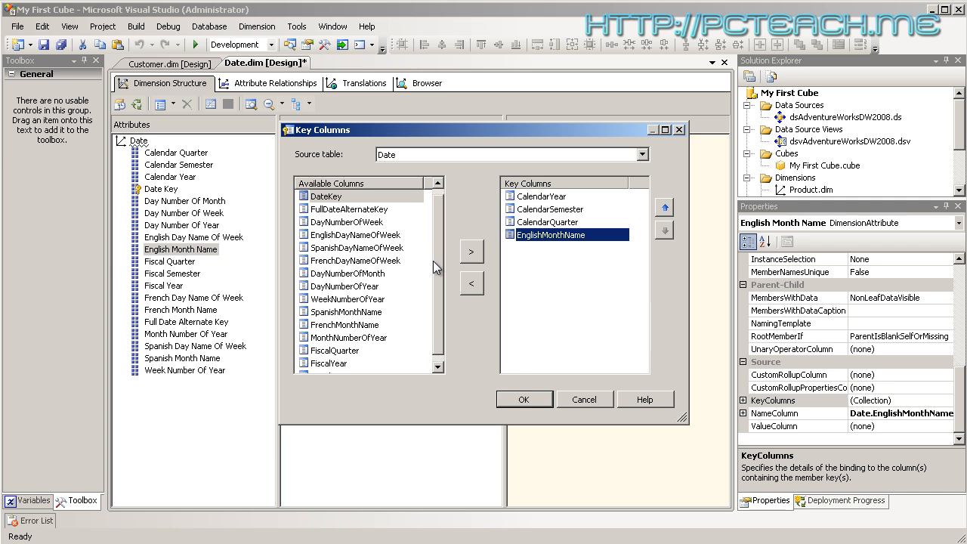
{"action": "left_click", "coordinate": [368, 338]}
{"action": "left_click", "coordinate": [470, 252]}
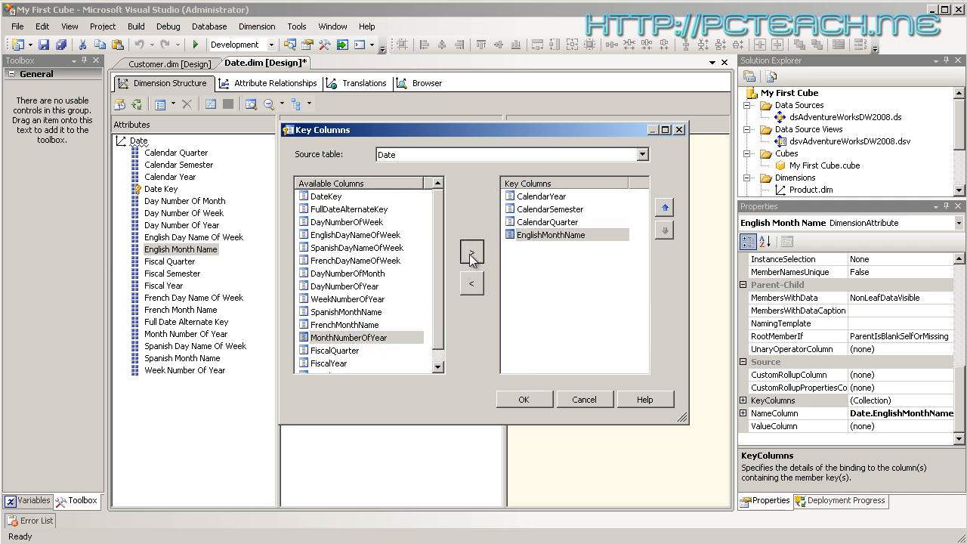
{"action": "left_click", "coordinate": [664, 208]}
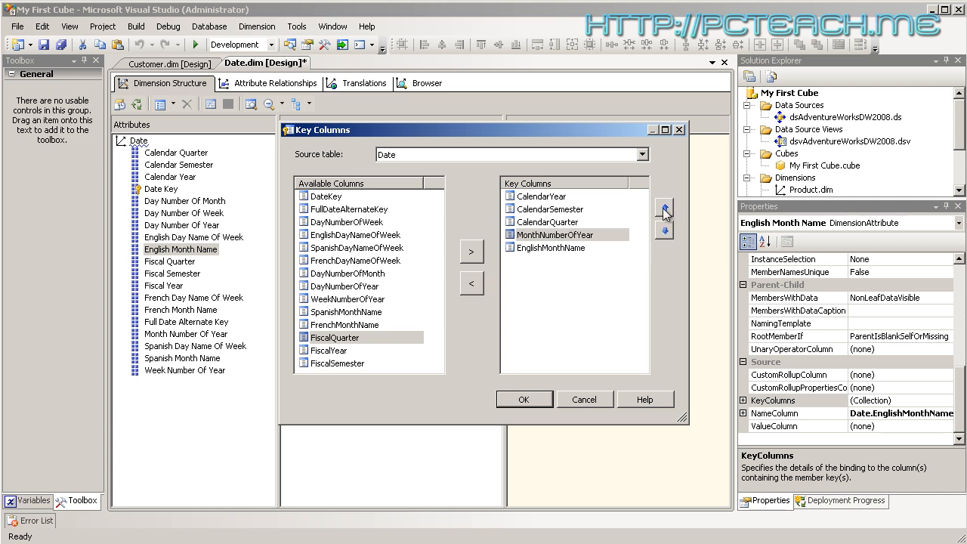
{"action": "left_click", "coordinate": [561, 247]}
{"action": "left_click", "coordinate": [560, 236]}
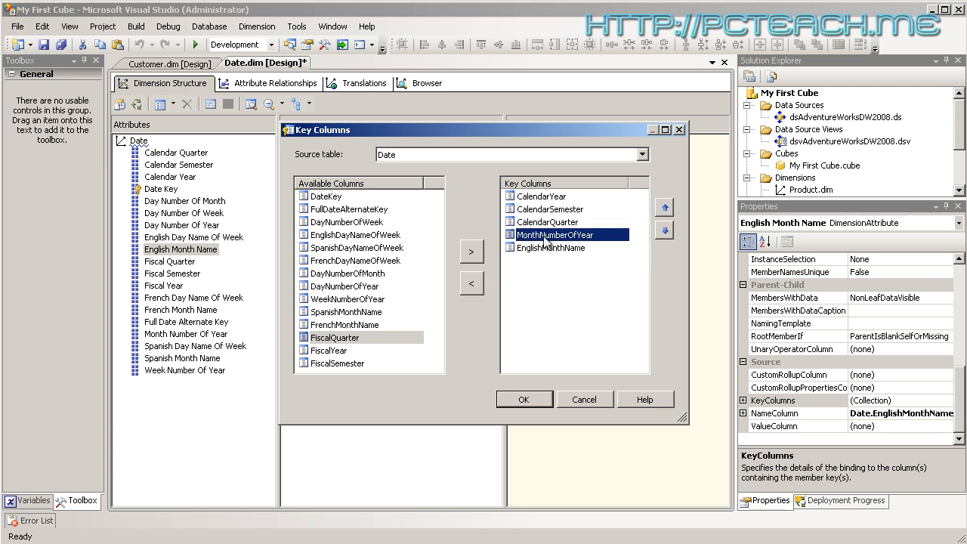
{"action": "left_click", "coordinate": [527, 396]}
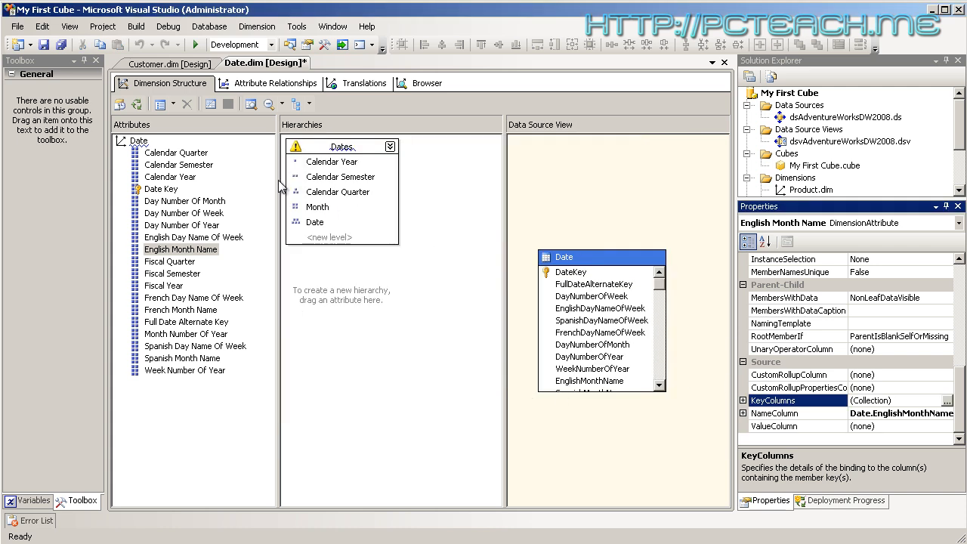
Save the Date dimension, deploy the project and run a Process Update on the dimension, closing the processing dialogs
{"action": "left_click", "coordinate": [43, 45]}
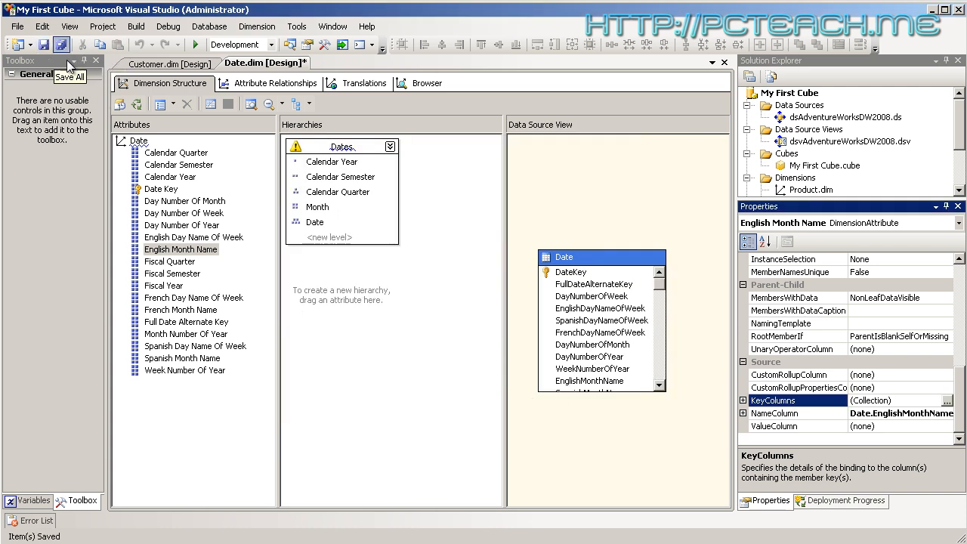
{"action": "left_click", "coordinate": [136, 103]}
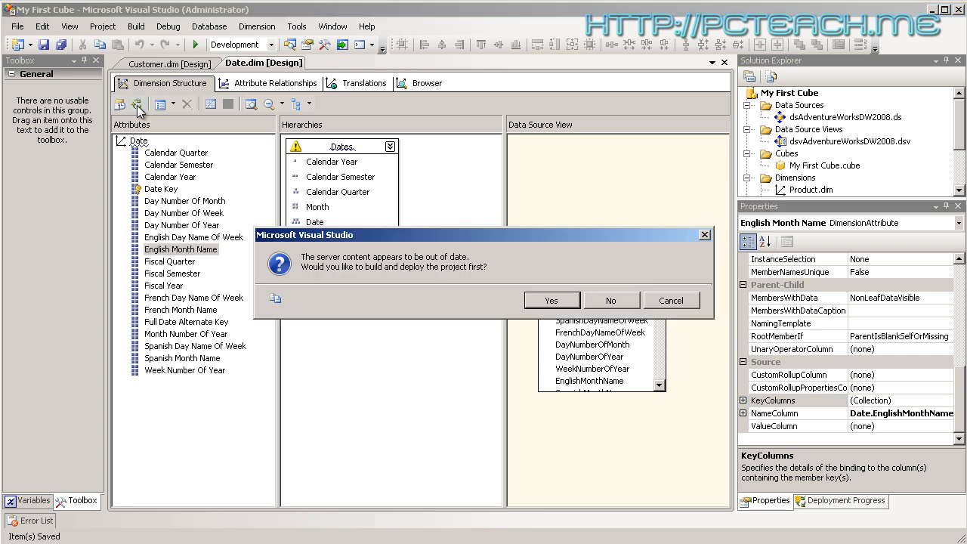
{"action": "left_click", "coordinate": [545, 299]}
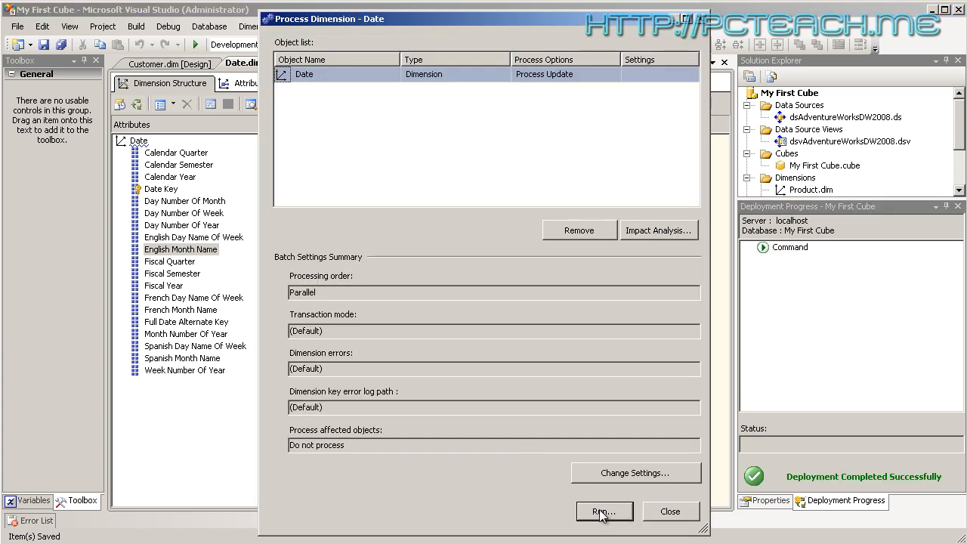
{"action": "left_click", "coordinate": [603, 511]}
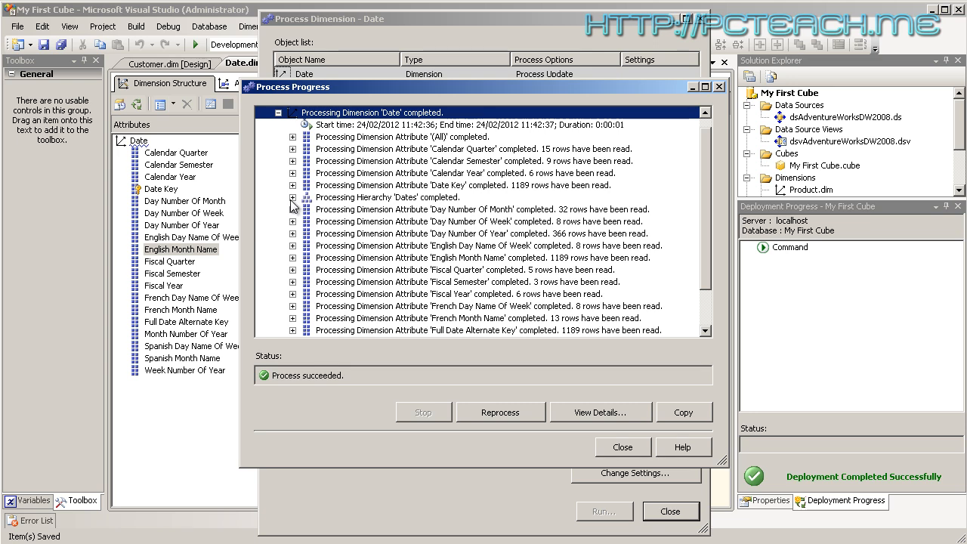
{"action": "left_click", "coordinate": [292, 197]}
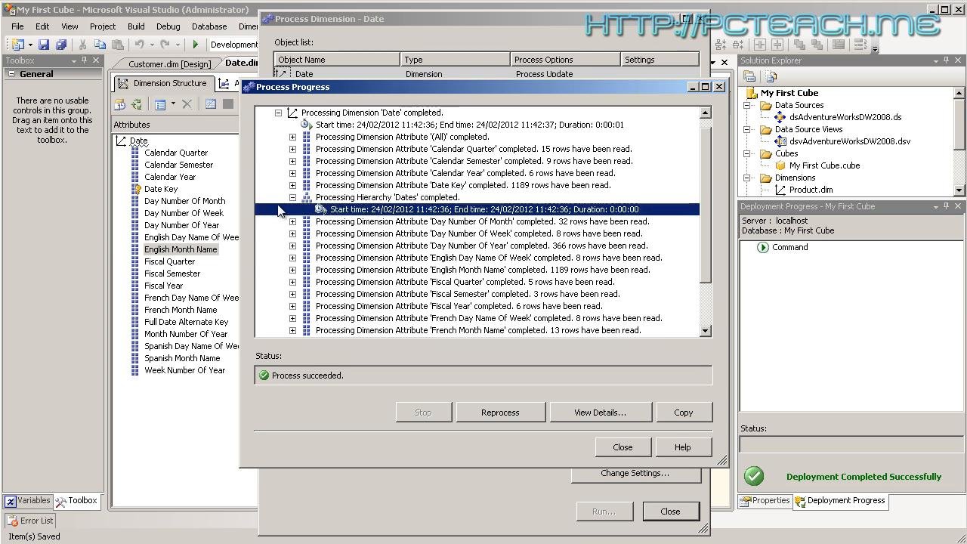
{"action": "left_click", "coordinate": [292, 197]}
{"action": "left_click_drag", "start_coordinate": [706, 206], "coordinate": [703, 252]}
{"action": "left_click", "coordinate": [607, 448]}
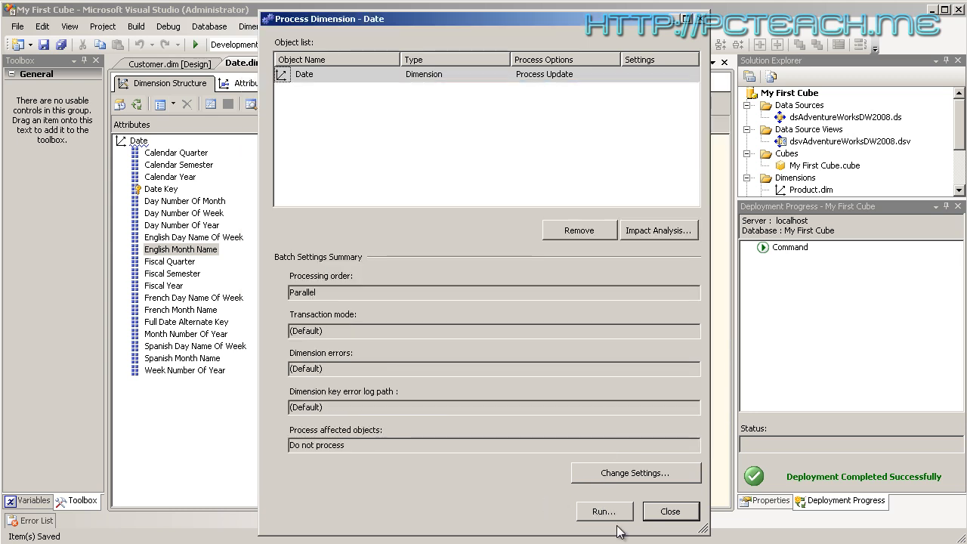
{"action": "left_click", "coordinate": [663, 511]}
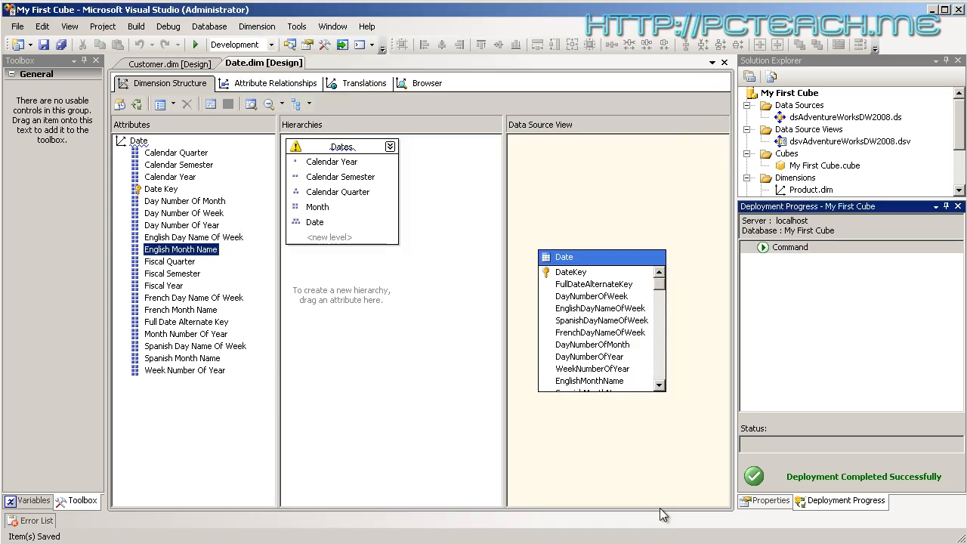
Reconnect the dimension browser and examine the month order in the first quarter of 2002 and the individual January dates
{"action": "left_click", "coordinate": [420, 84]}
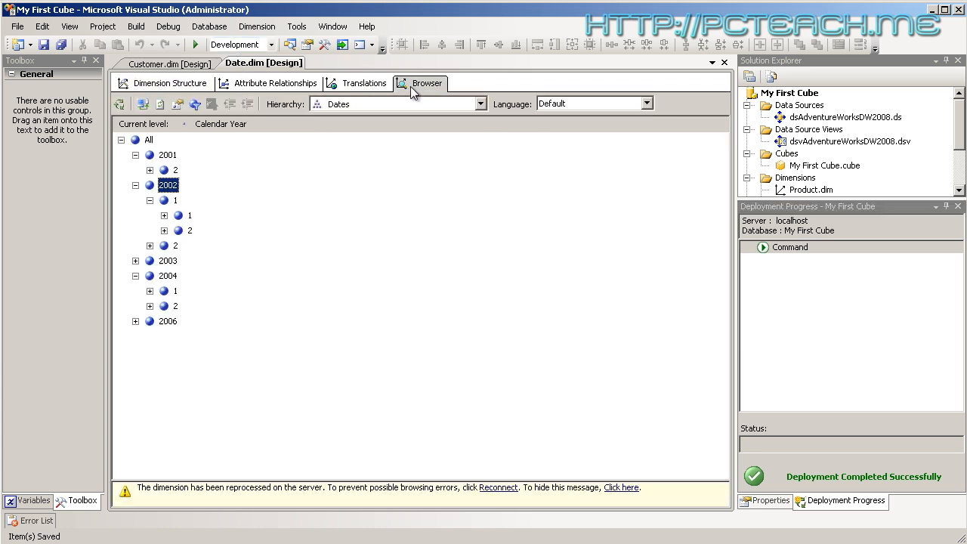
{"action": "left_click", "coordinate": [146, 107]}
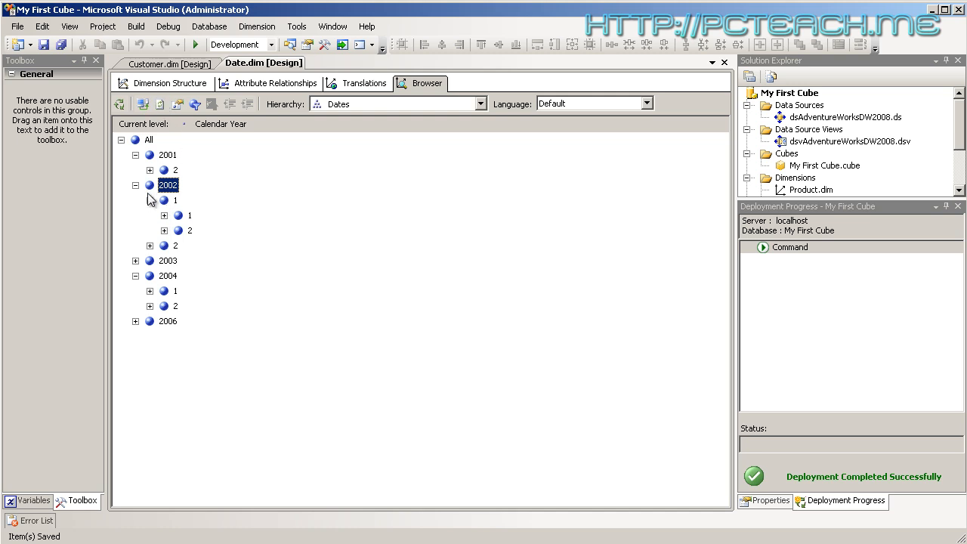
{"action": "left_click", "coordinate": [182, 216]}
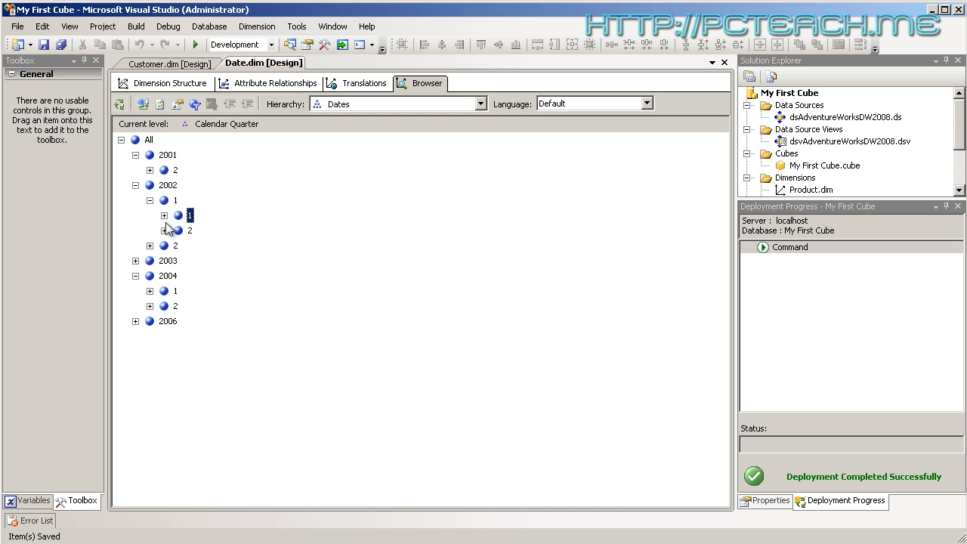
{"action": "left_click", "coordinate": [164, 216]}
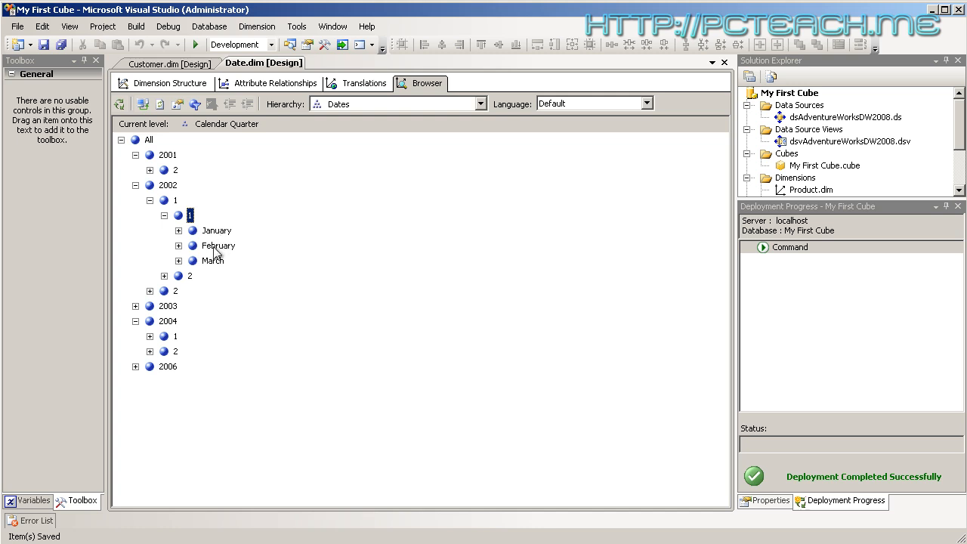
{"action": "left_click", "coordinate": [178, 230]}
{"action": "left_click", "coordinate": [240, 171]}
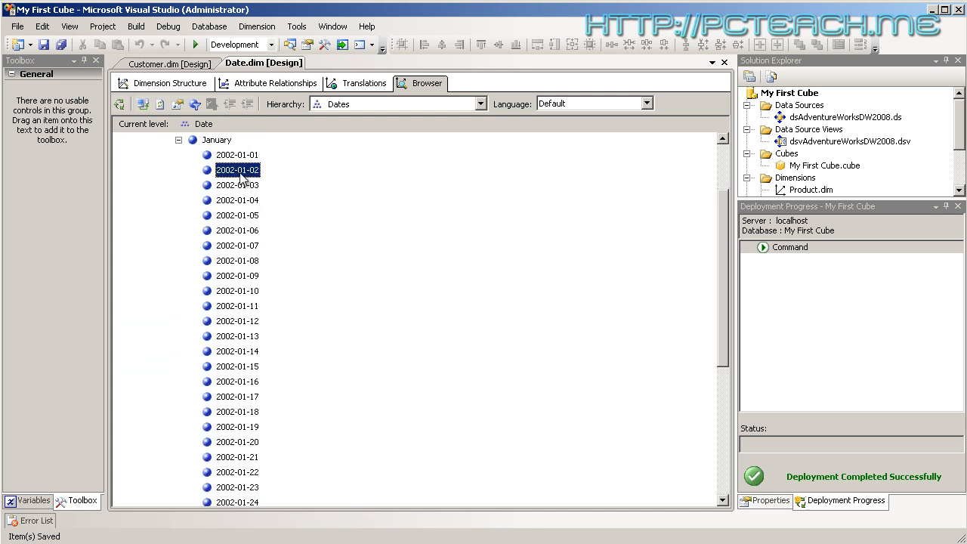
{"action": "left_click", "coordinate": [241, 201]}
{"action": "left_click", "coordinate": [239, 246]}
{"action": "left_click", "coordinate": [178, 140]}
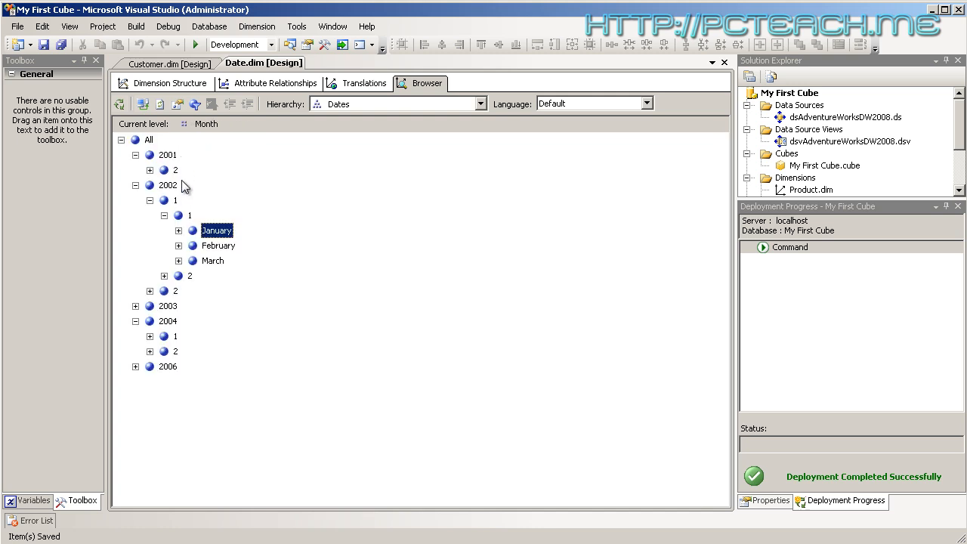
Collapse the expanded year branches and inspect the semesters under 2002, returning to the dimension structure
{"action": "left_click", "coordinate": [164, 216]}
{"action": "left_click", "coordinate": [150, 200]}
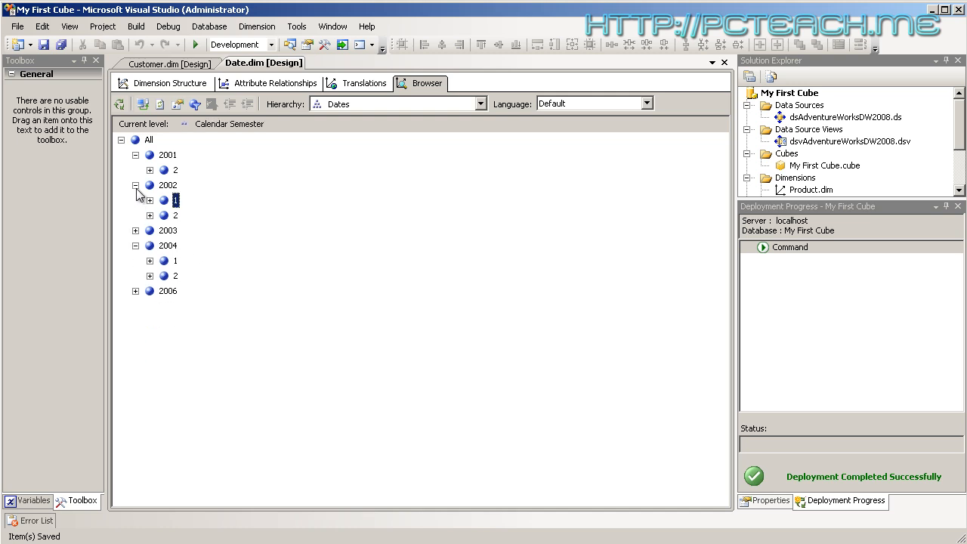
{"action": "left_click", "coordinate": [135, 185]}
{"action": "left_click", "coordinate": [135, 154]}
{"action": "left_click", "coordinate": [135, 200]}
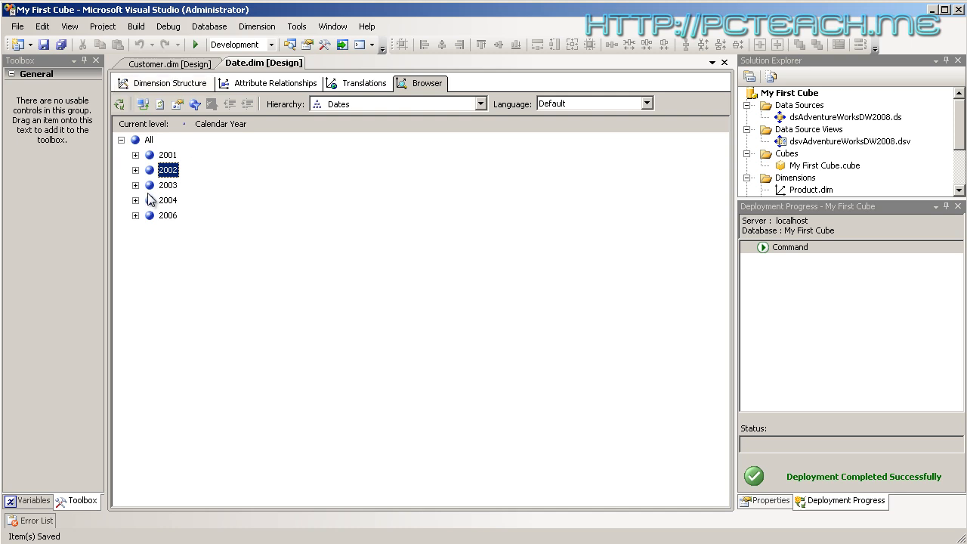
{"action": "left_click", "coordinate": [135, 170]}
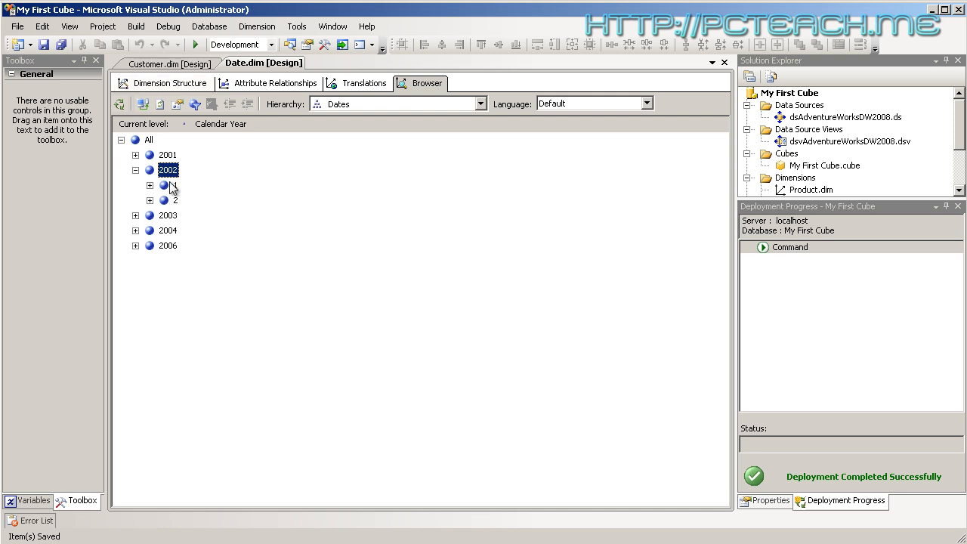
{"action": "left_click", "coordinate": [173, 186]}
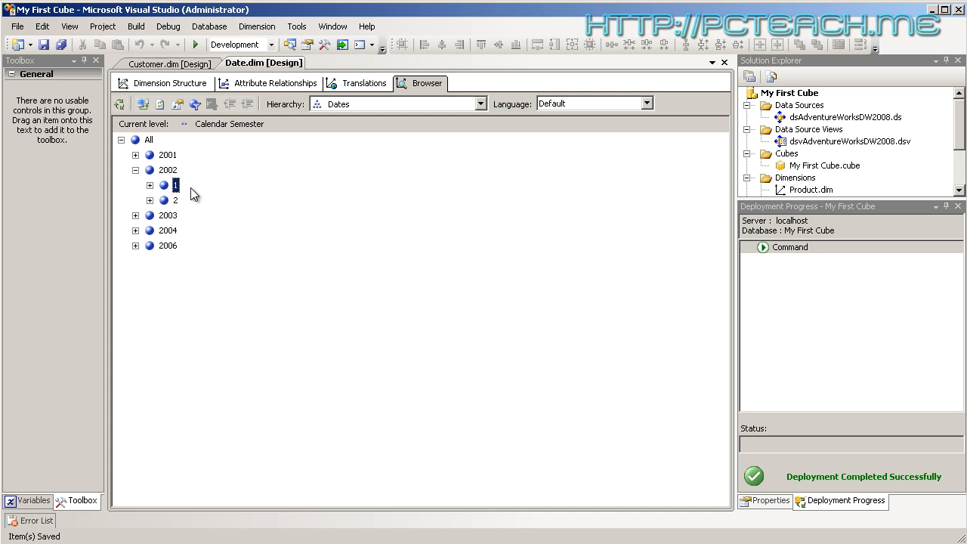
{"action": "left_click", "coordinate": [135, 170]}
{"action": "left_click", "coordinate": [144, 89]}
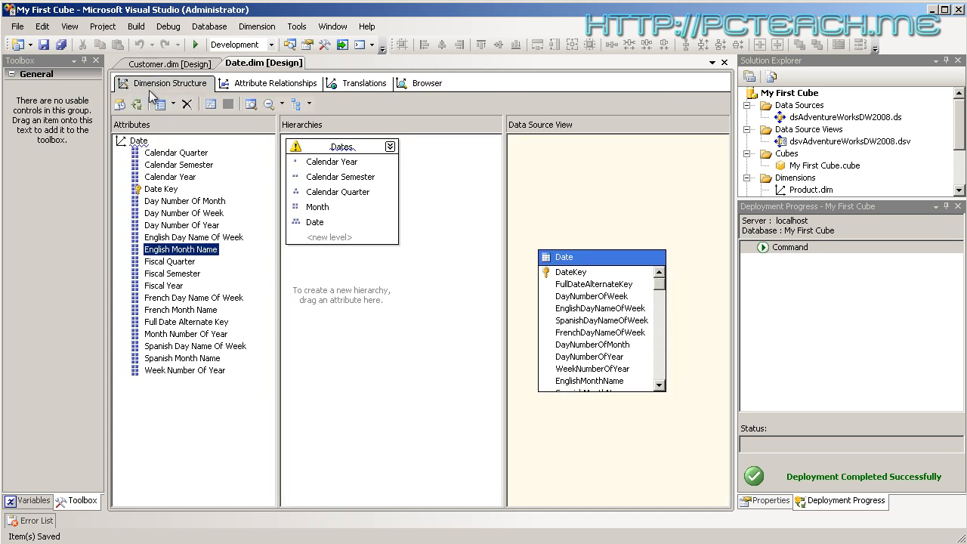